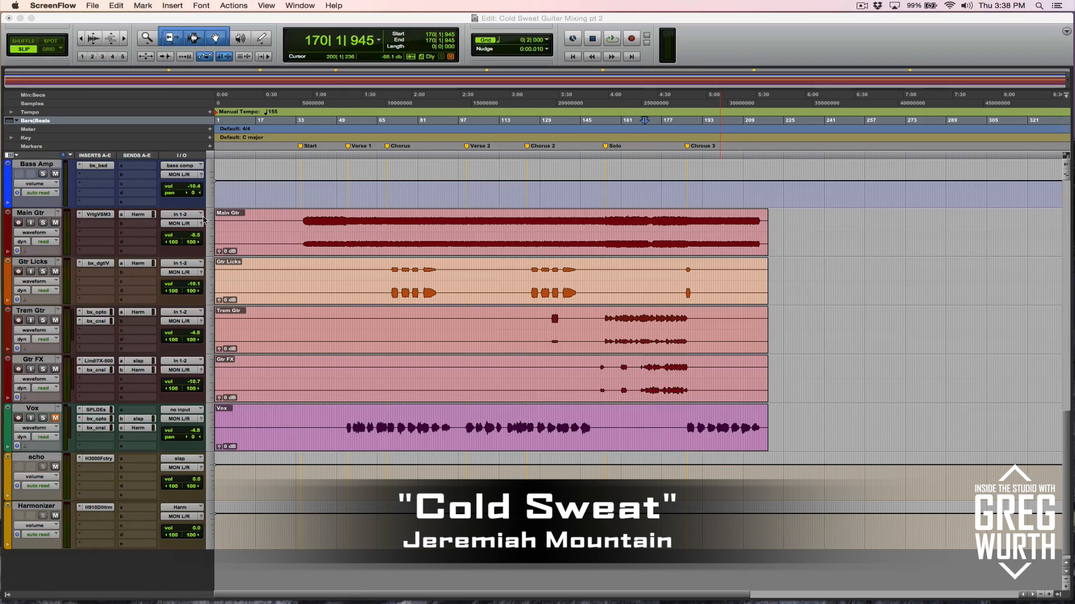
Inspect the Vertigo VSM-3 insert and the Harm send settings on the Main Gtr track, closing each window.
left_click(108, 214)
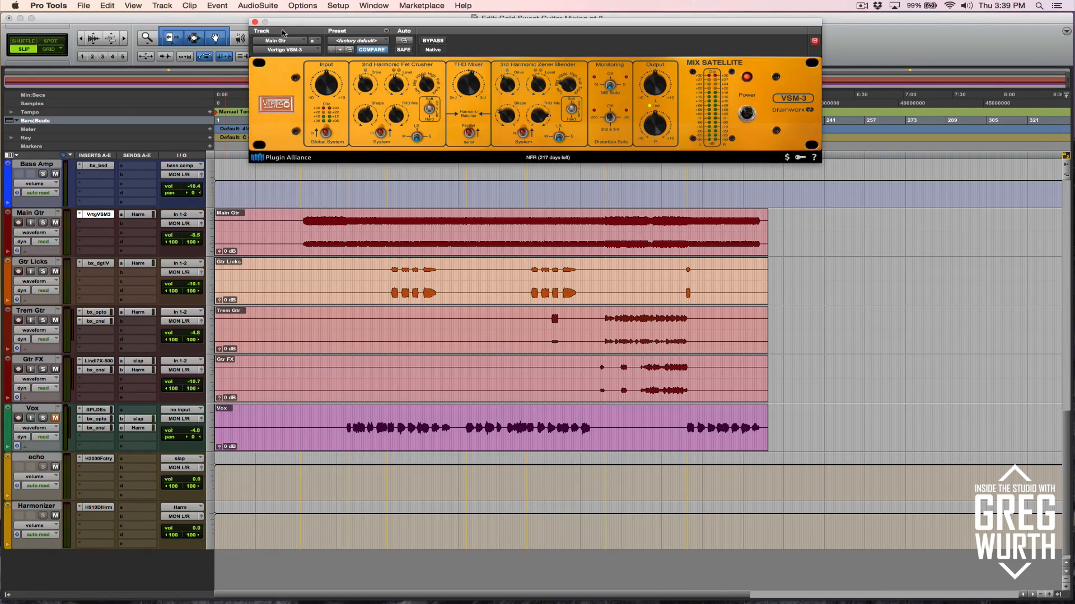
left_click(254, 22)
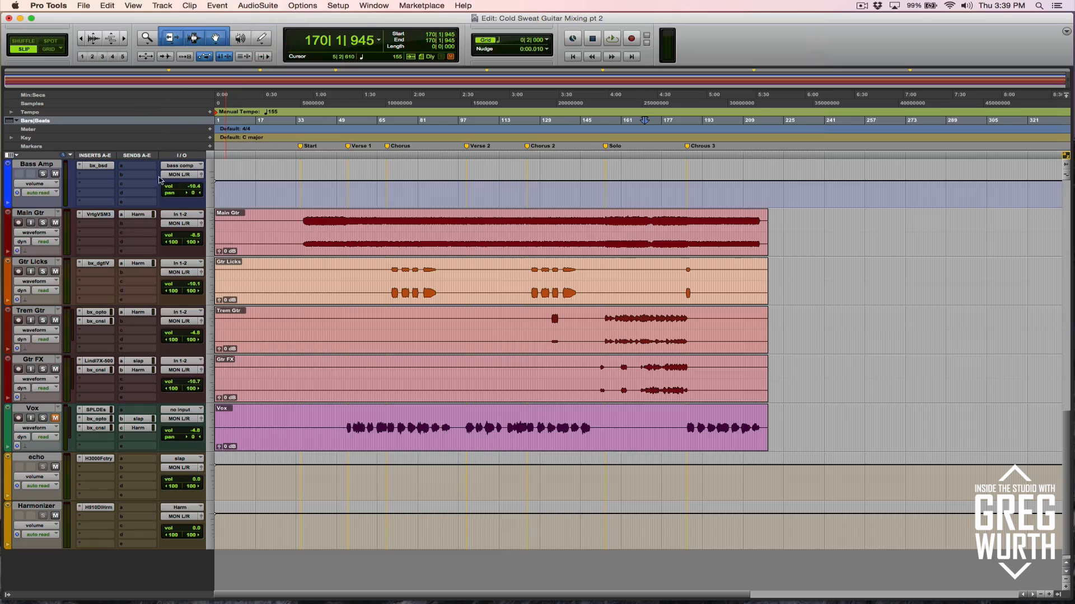
left_click(137, 215)
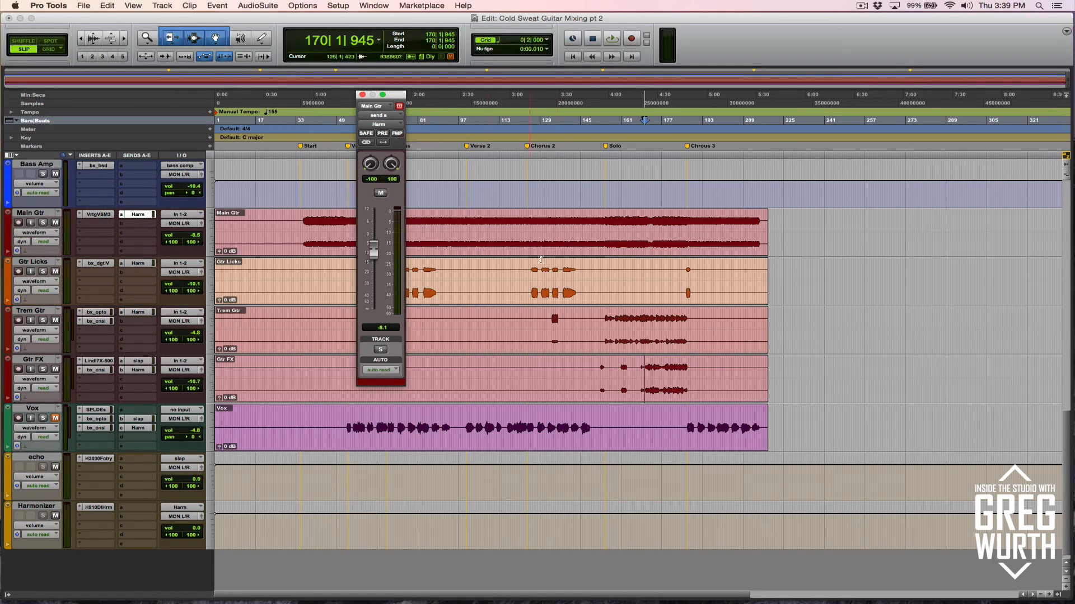
left_click(615, 222)
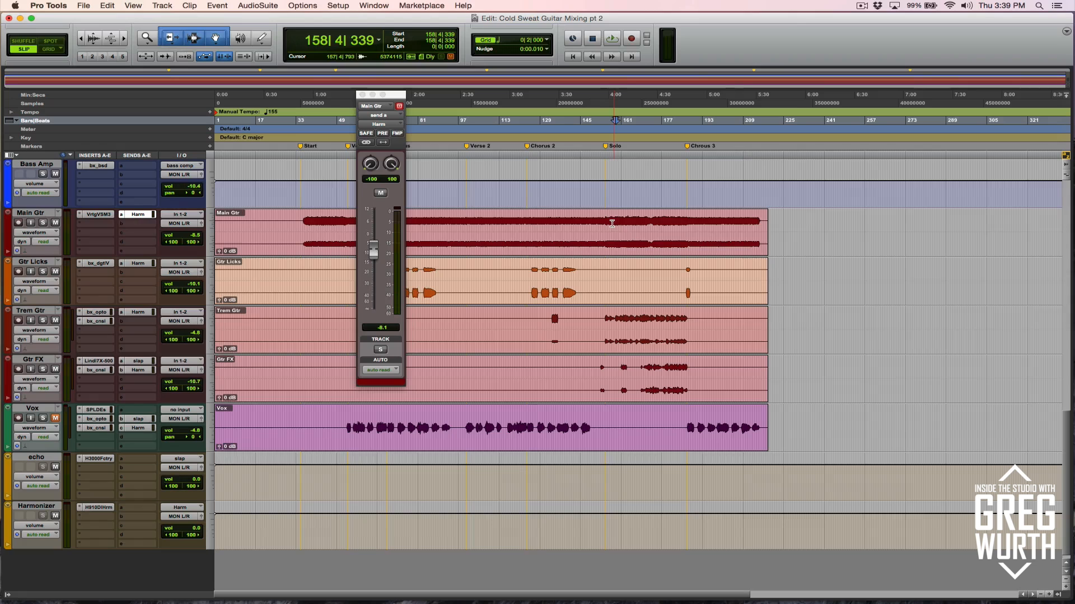
left_click(362, 95)
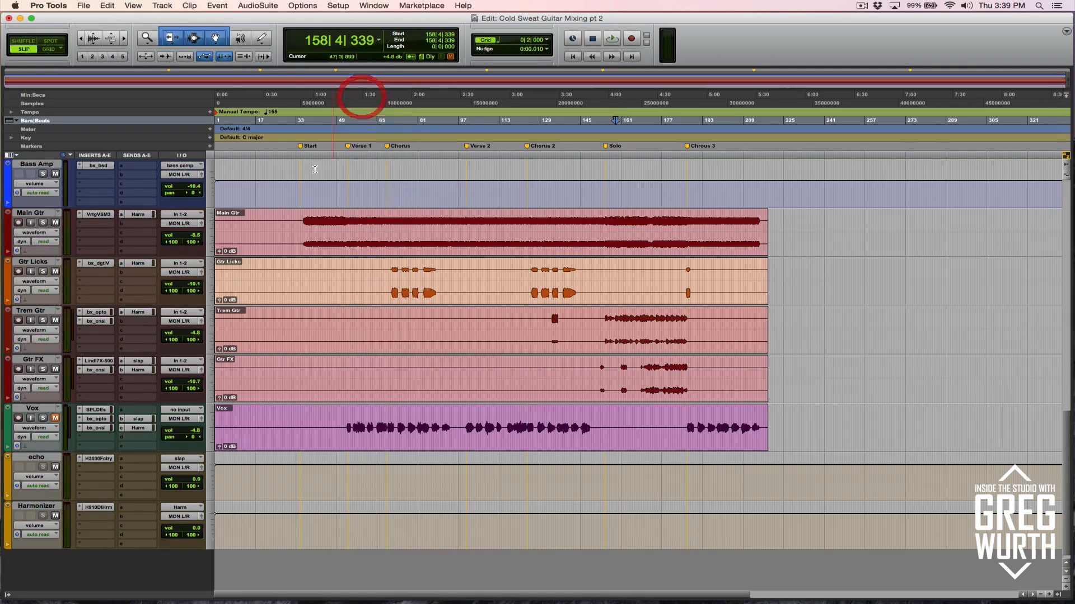
Inspect the H910 Dual Harmonizer insert on the Harmonizer track, closing its window when done.
left_click(99, 508)
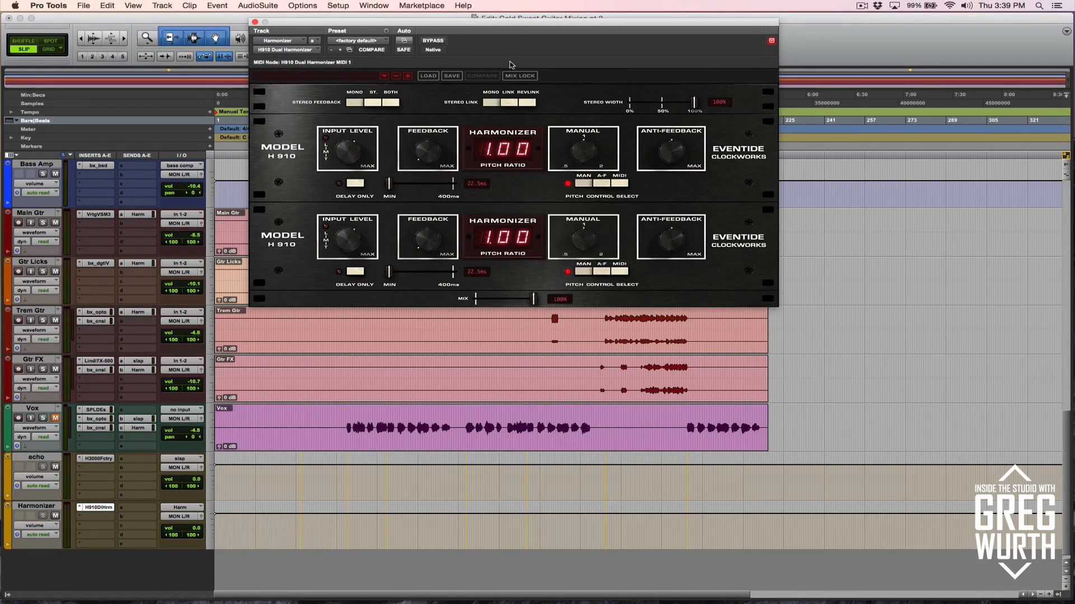
left_click_drag(505, 23, 502, 16)
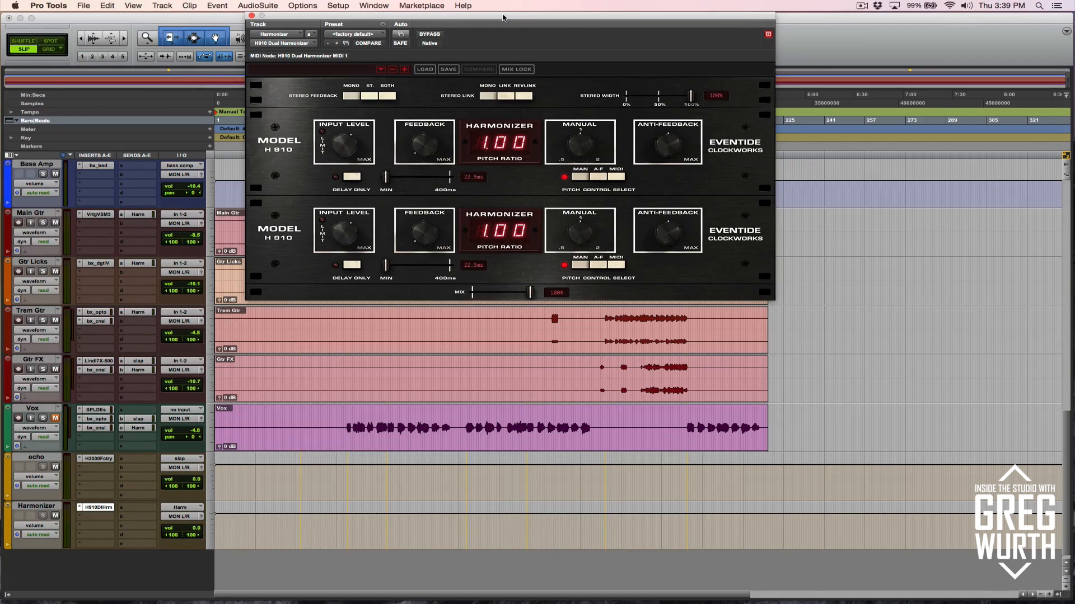
mouse_move(419, 224)
left_click(252, 16)
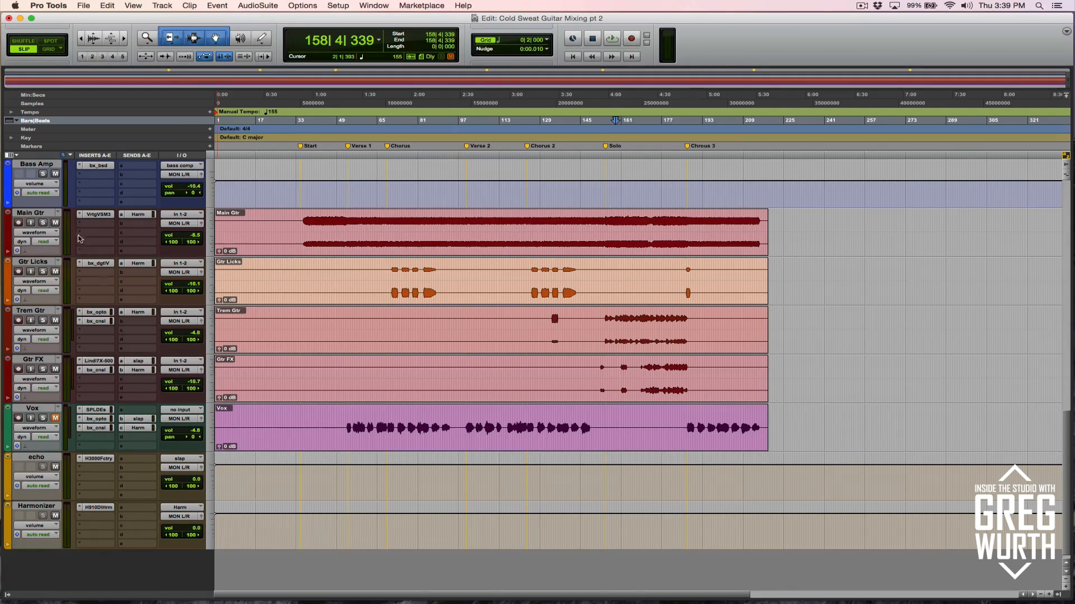
Solo the Main Gtr track and place the playback start shortly before the Solo marker, around bar 148.
left_click(43, 222)
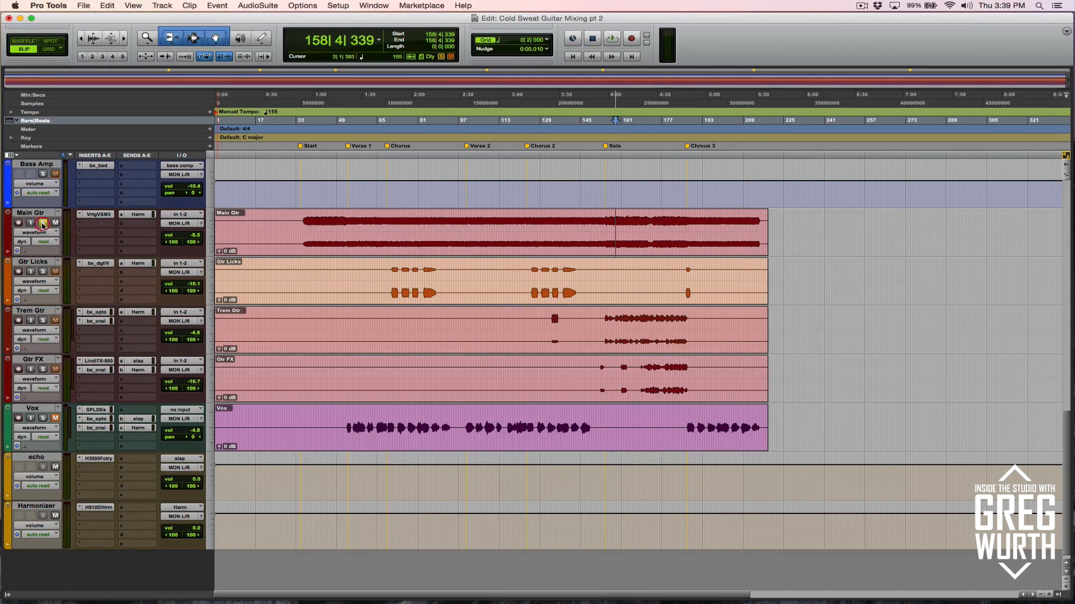
left_click(598, 224)
left_click(585, 221)
left_click(609, 224)
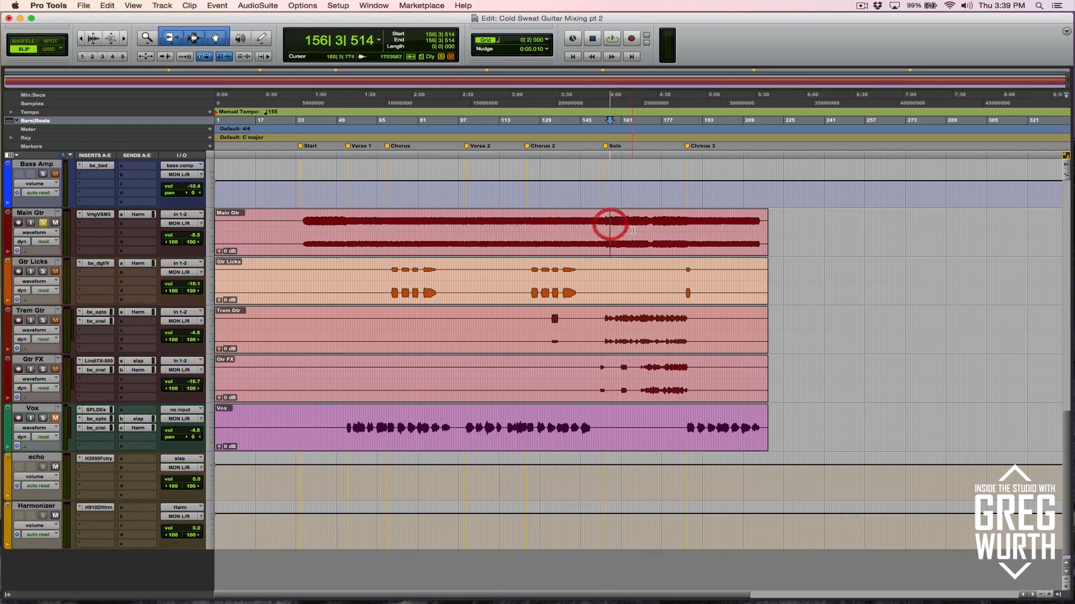
left_click(613, 221)
key("super+bracketright")
key("super+bracketright")
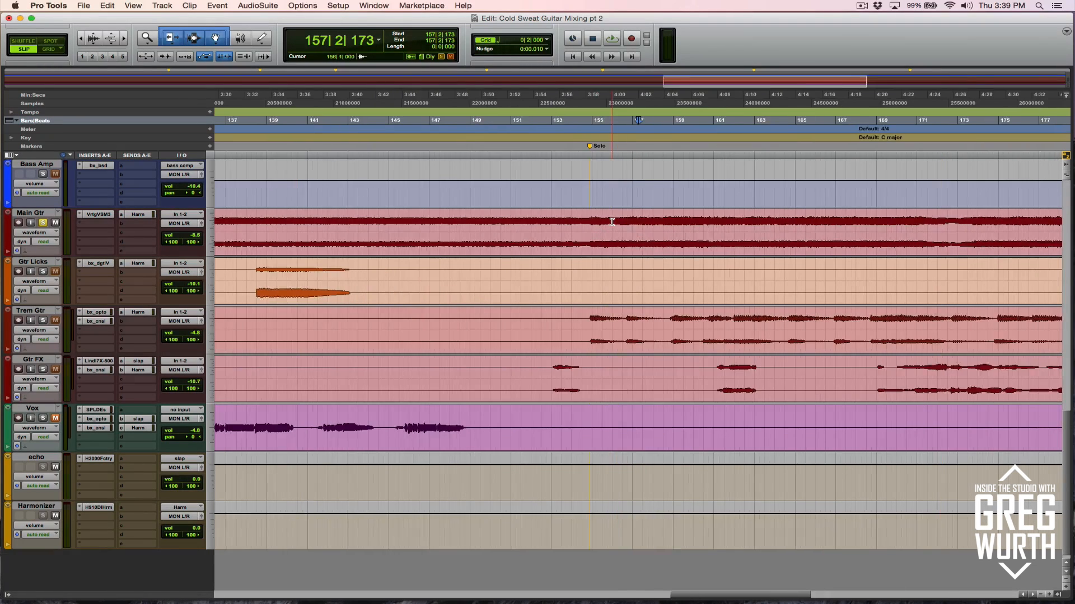
left_click(550, 222)
key("super+bracketleft")
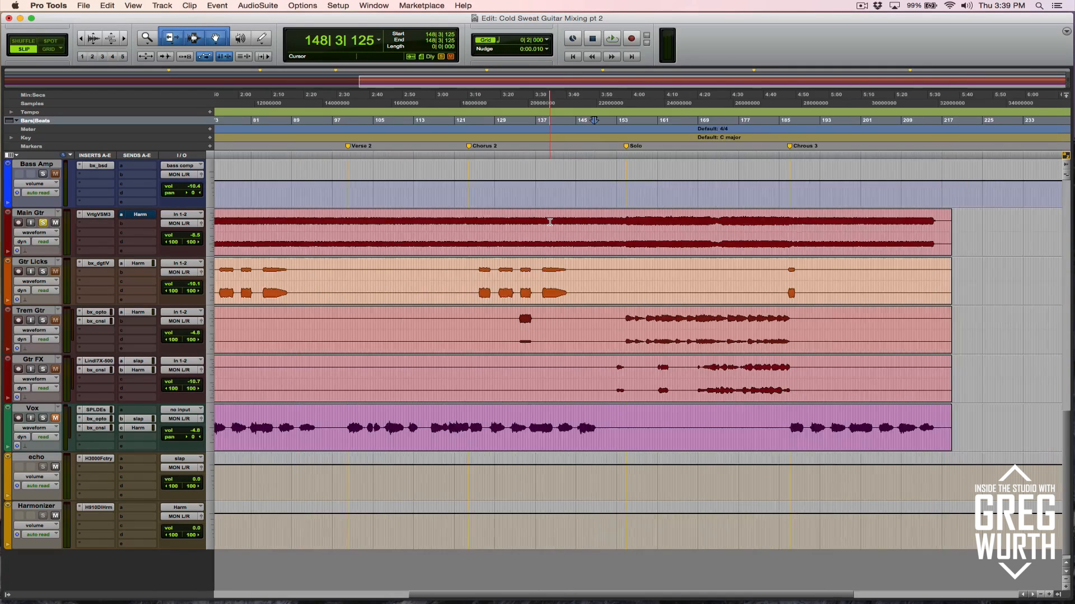
Play the soloed Main Gtr track through the solo section, comparing its Harm send muted and unmuted, and close the send window.
left_click(140, 215)
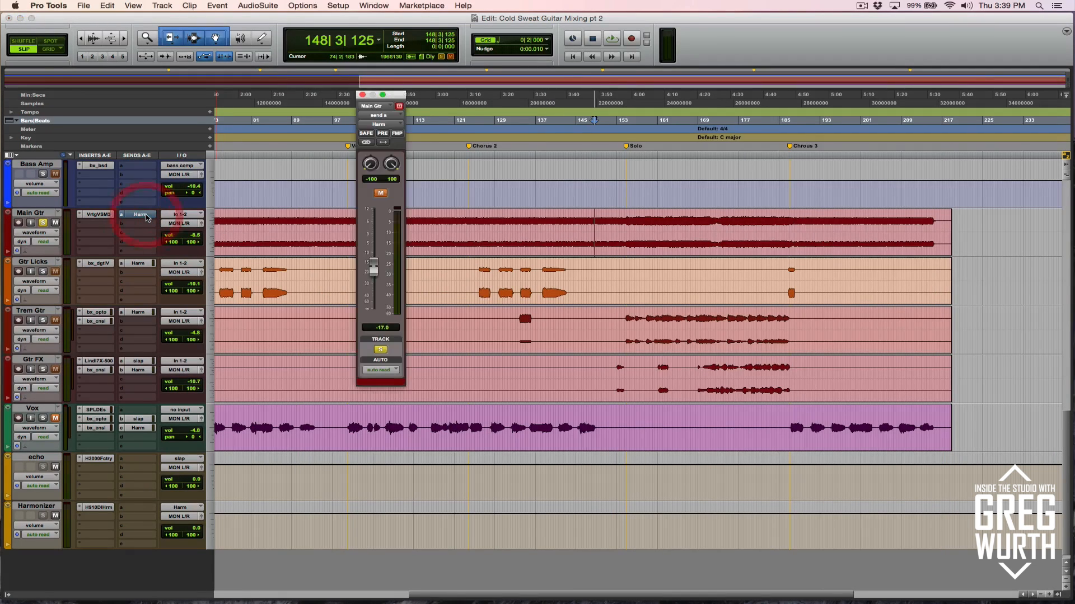
left_click_drag(395, 99, 343, 39)
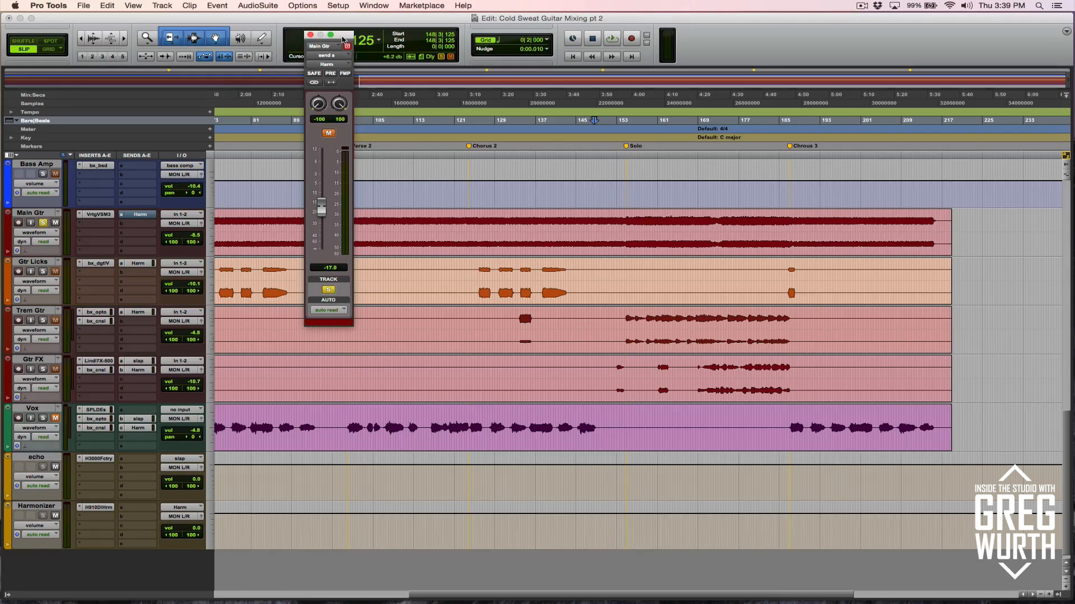
key("space")
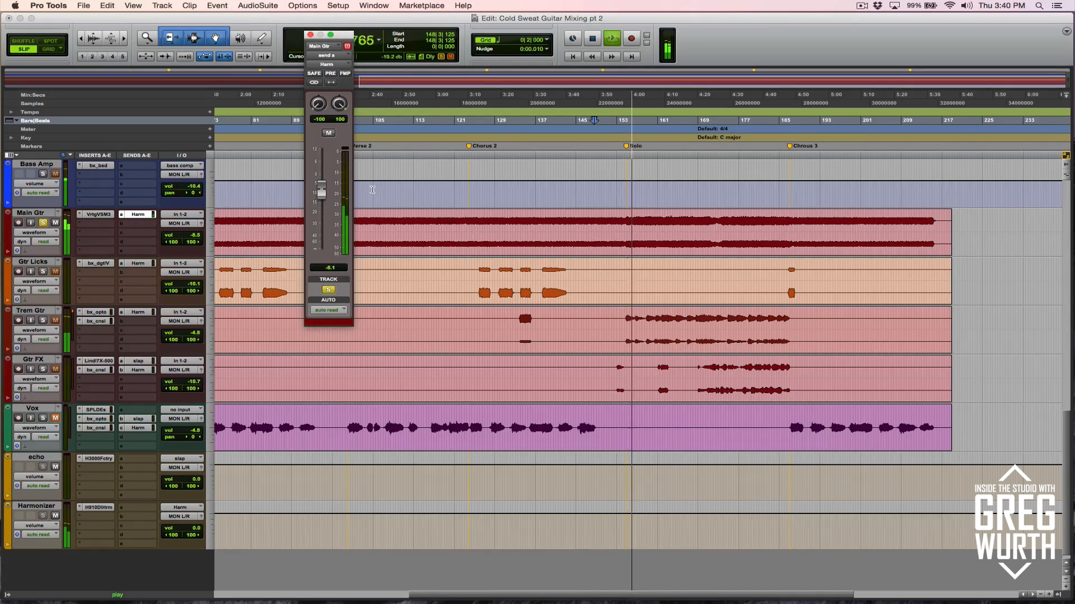
left_click(330, 133)
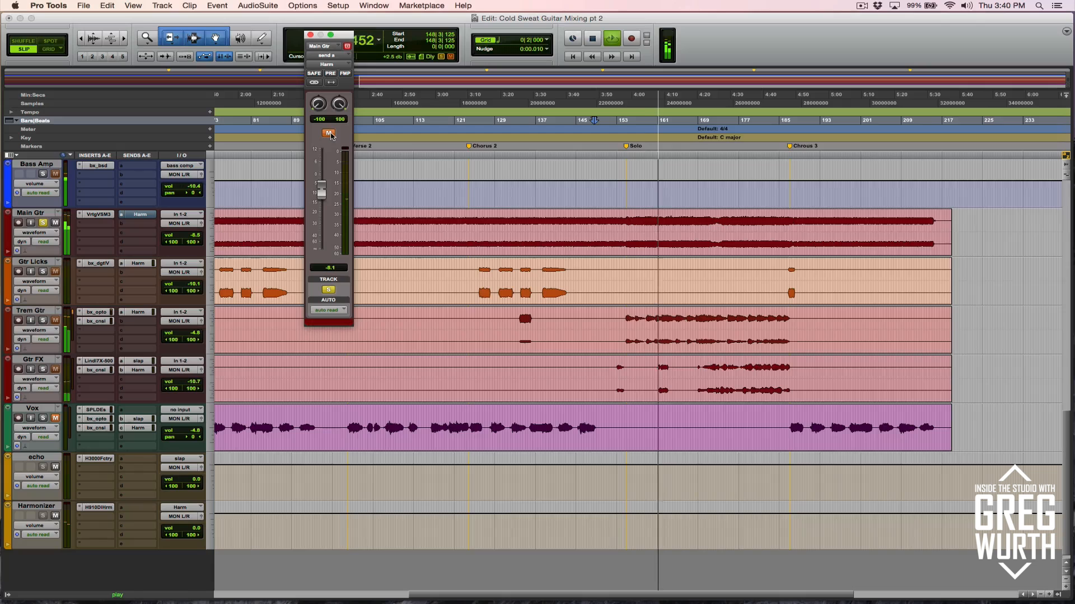
left_click(329, 133)
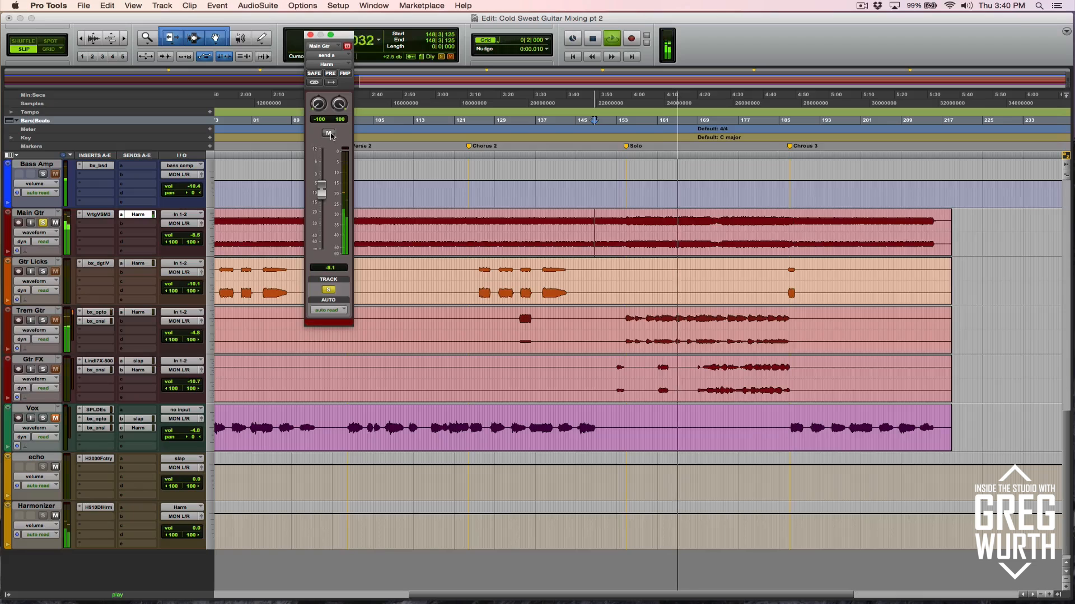
left_click(330, 133)
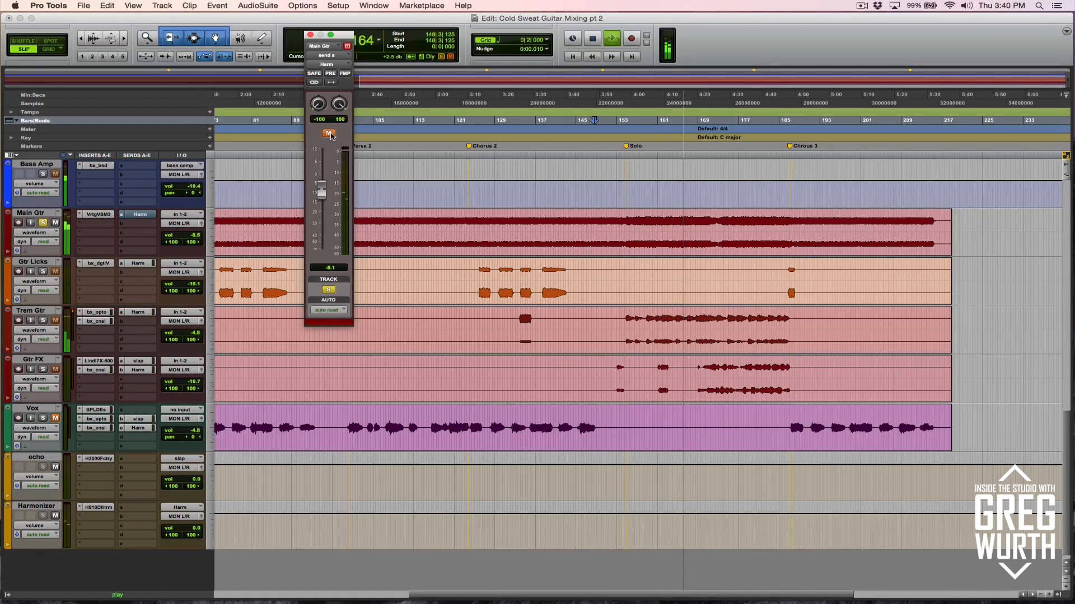
key("space")
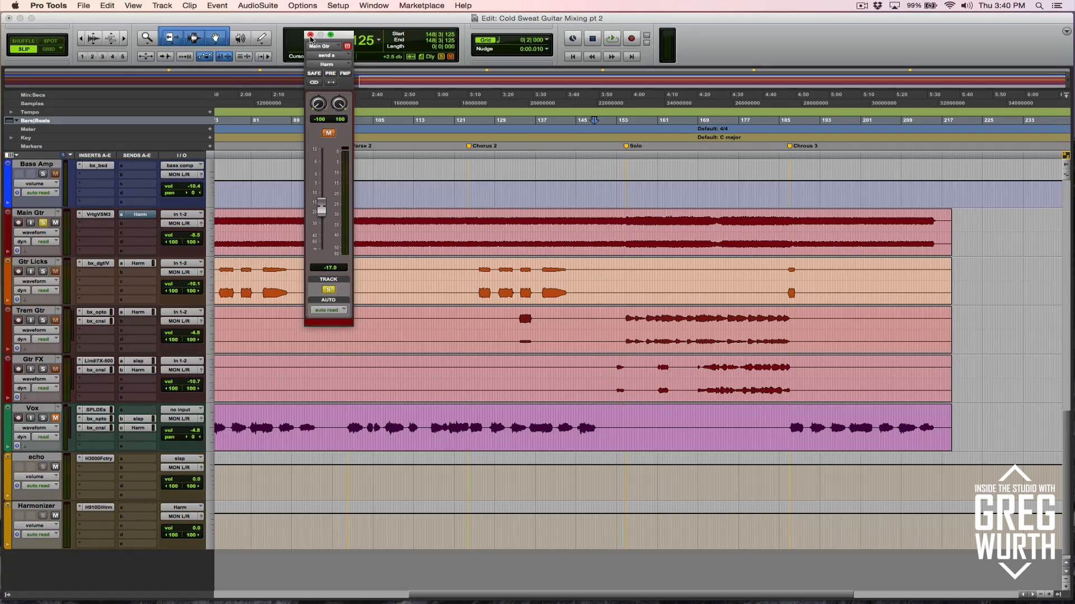
left_click(310, 34)
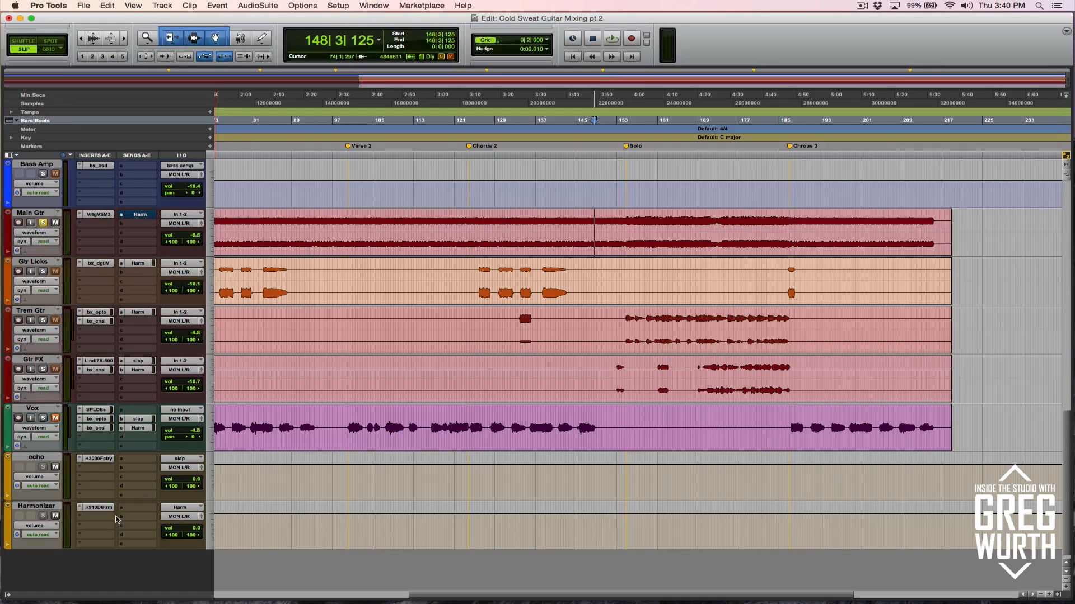
Switch the solo from Main Gtr to Gtr FX and select the Gtr FX passage from about bar 168 to 186.
left_click(43, 223)
left_click(43, 369)
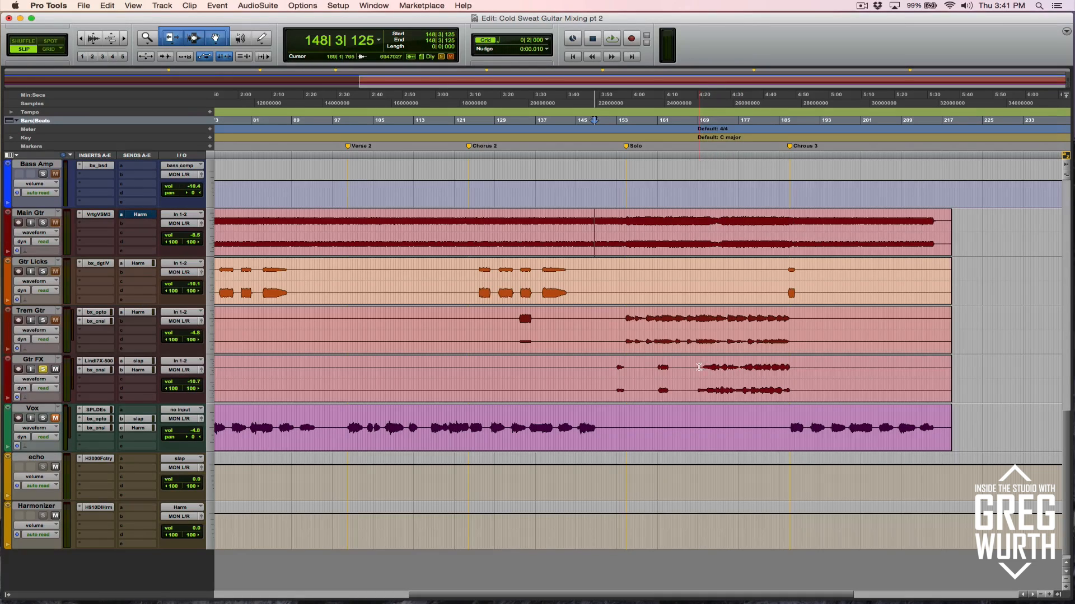
left_click_drag(698, 367, 787, 372)
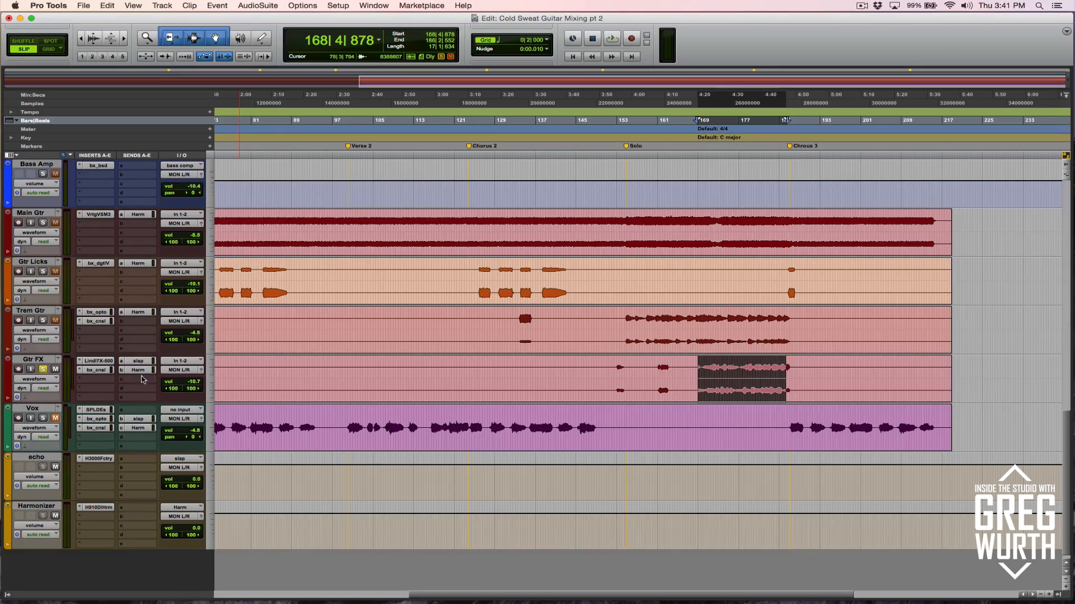
Inspect the H3000 Factory insert on the echo track with its 521-Micropitch-Slap preset, closing its window when done.
left_click(96, 460)
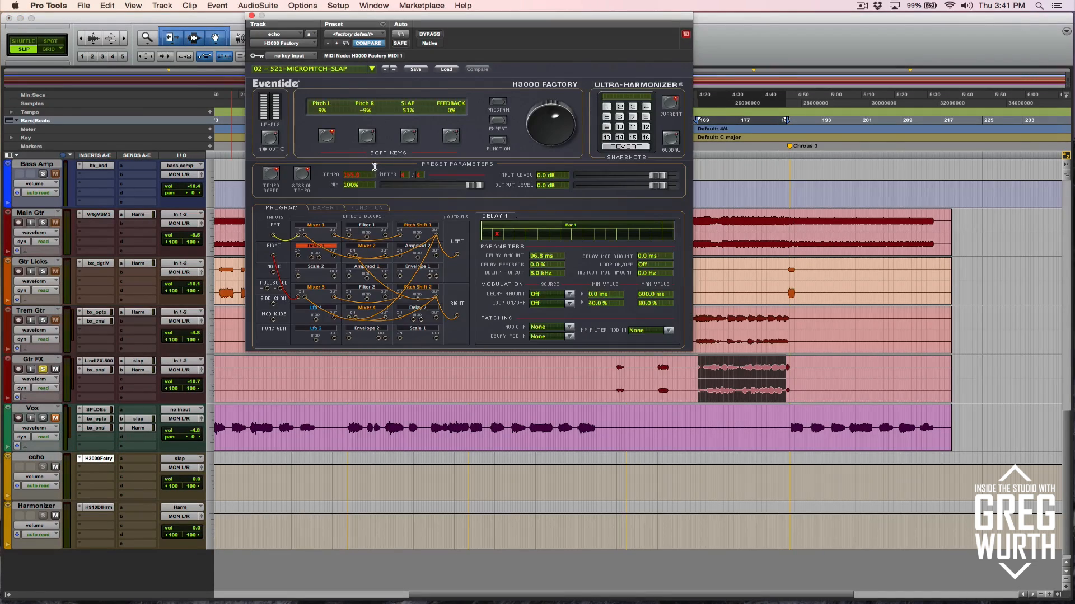
left_click_drag(466, 20, 453, 38)
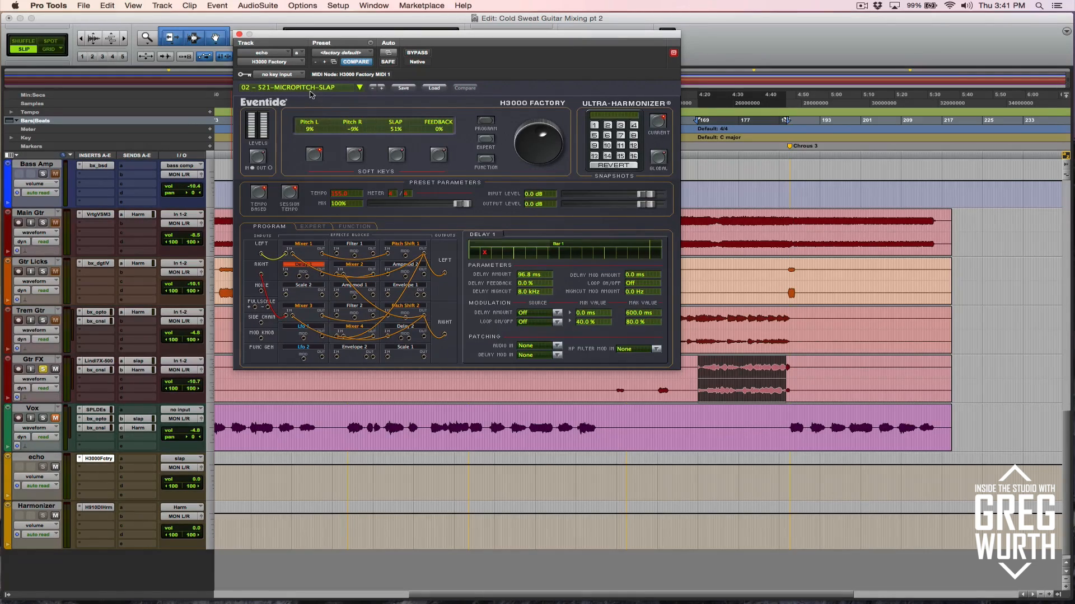
left_click(239, 34)
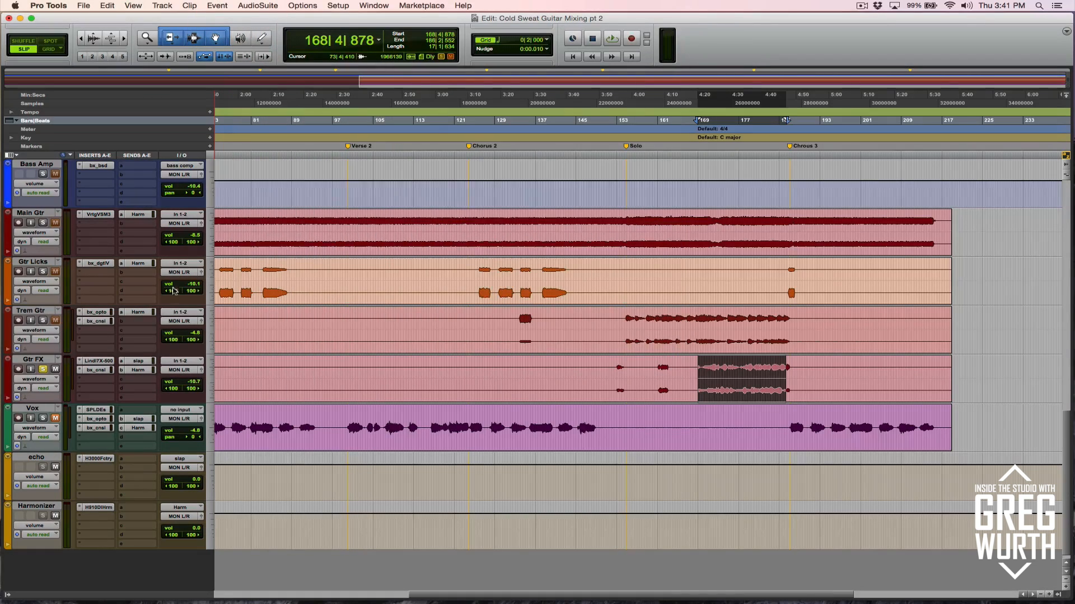
Mute the Gtr FX Harm send and play the selected passage, comparing the slap send muted and unmuted.
left_click(144, 371)
key("space")
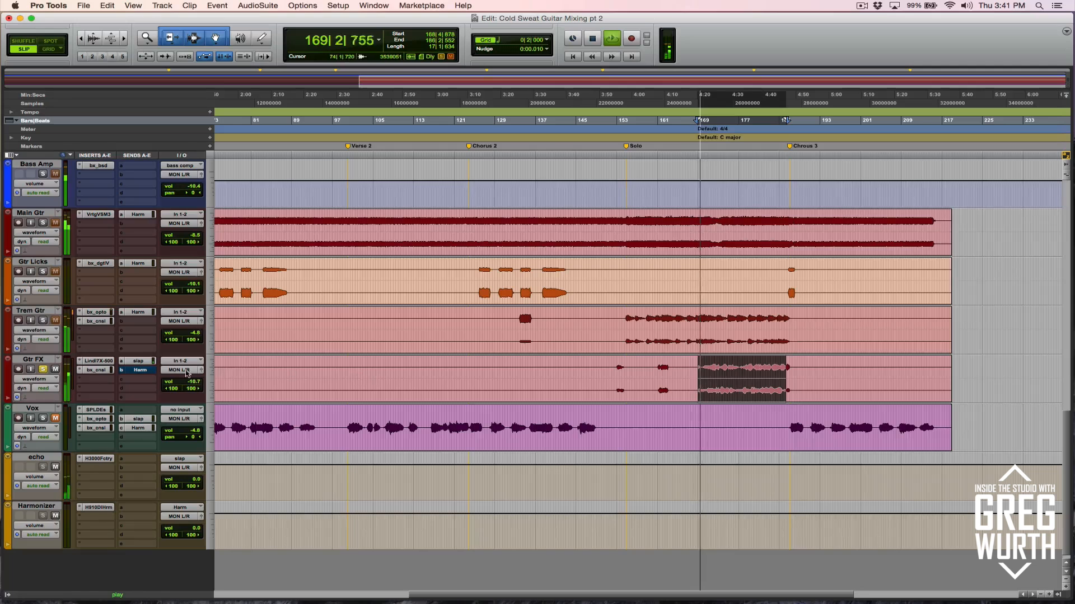
left_click(144, 363)
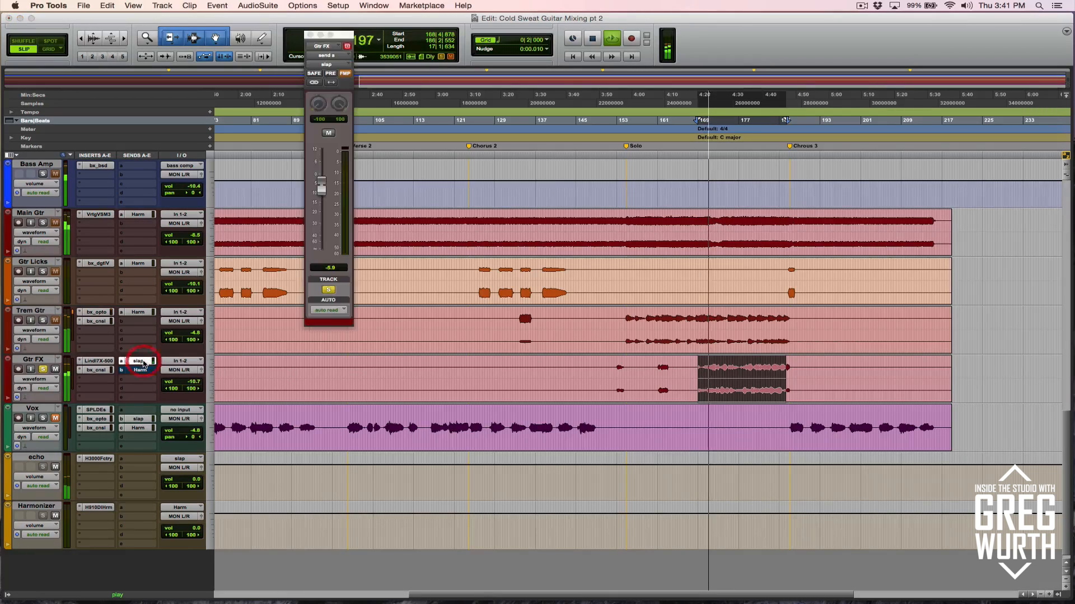
left_click(331, 136)
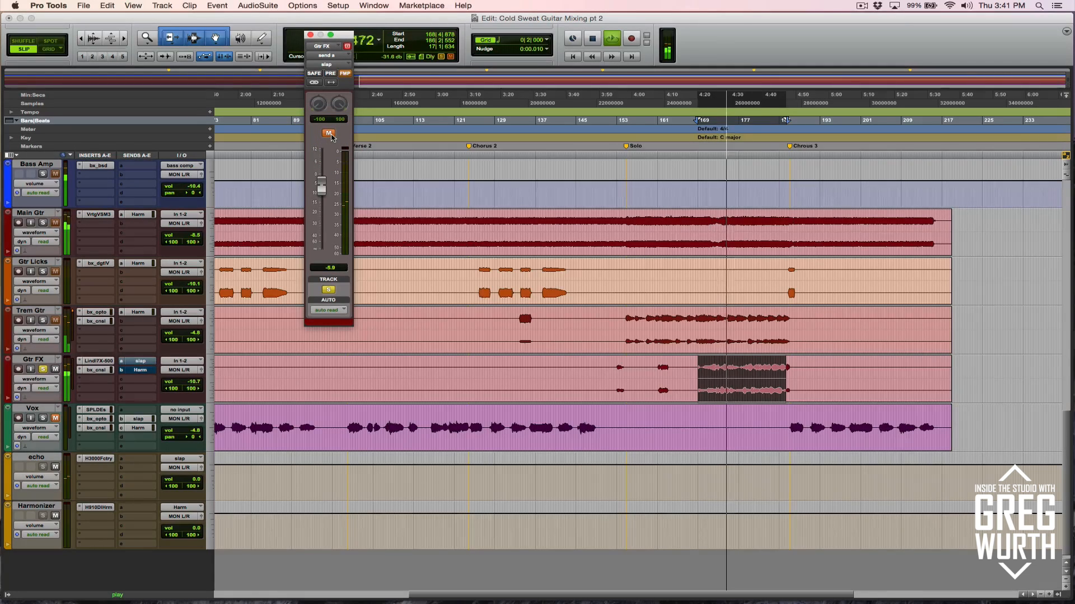
left_click(330, 133)
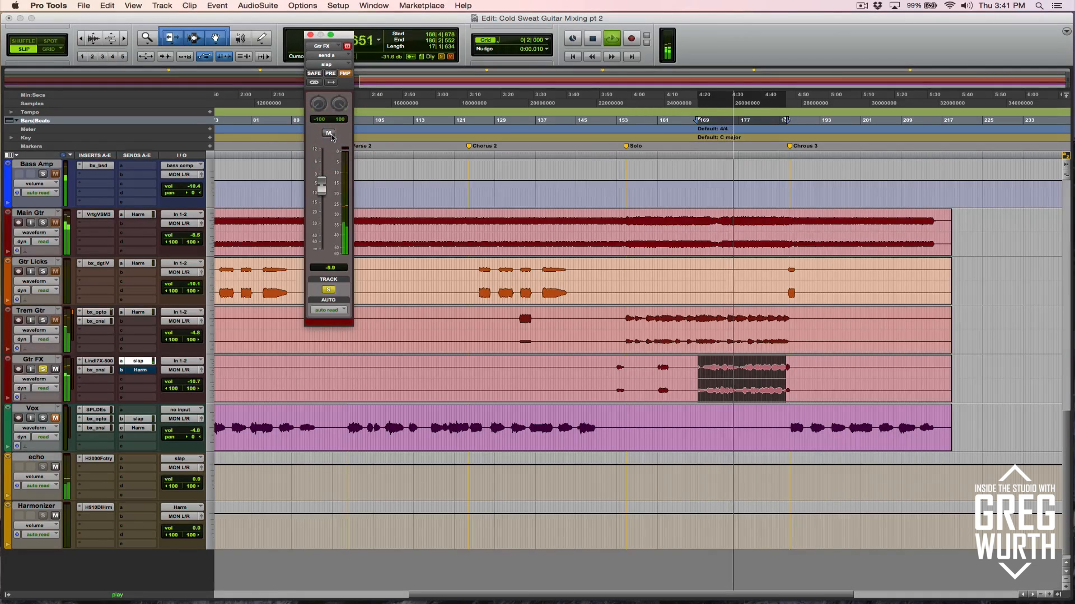
key("space")
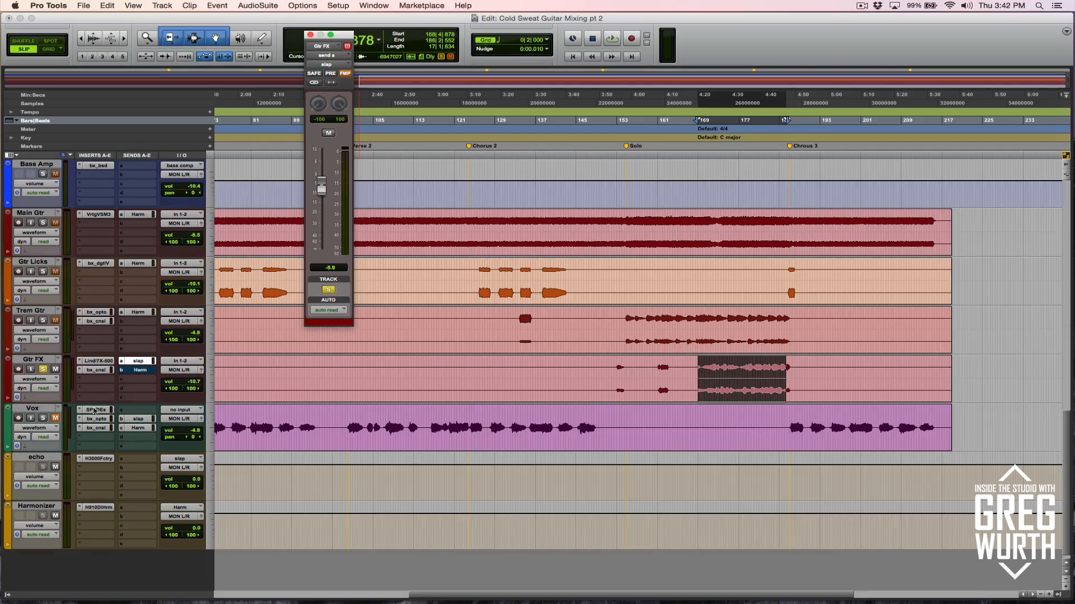
Play the selected Gtr FX passage, comparing its Harm send muted and unmuted, close the send window and unsolo the track.
left_click(147, 372)
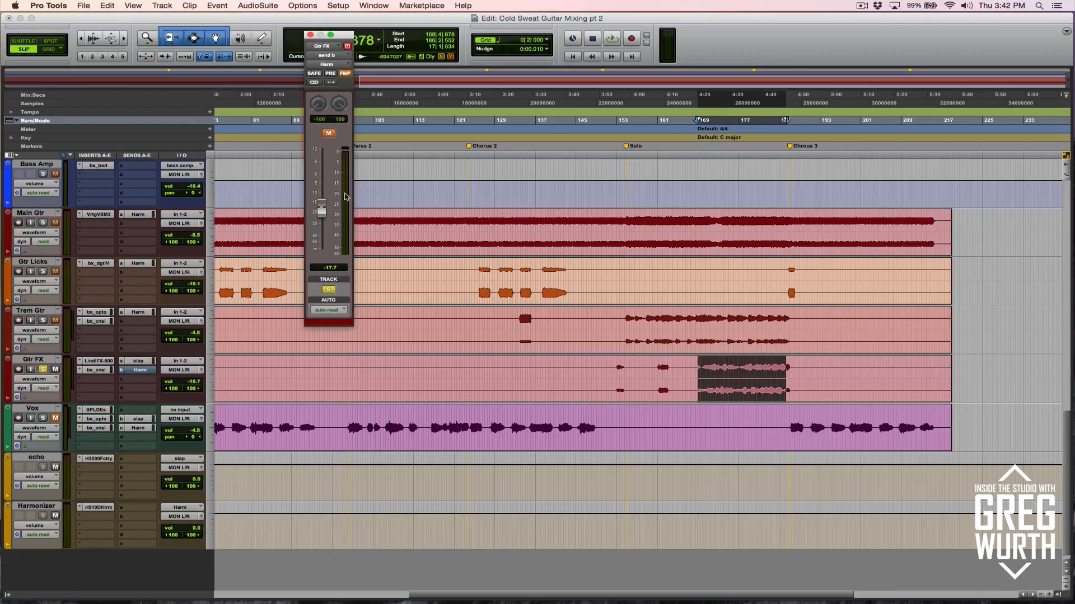
key("space")
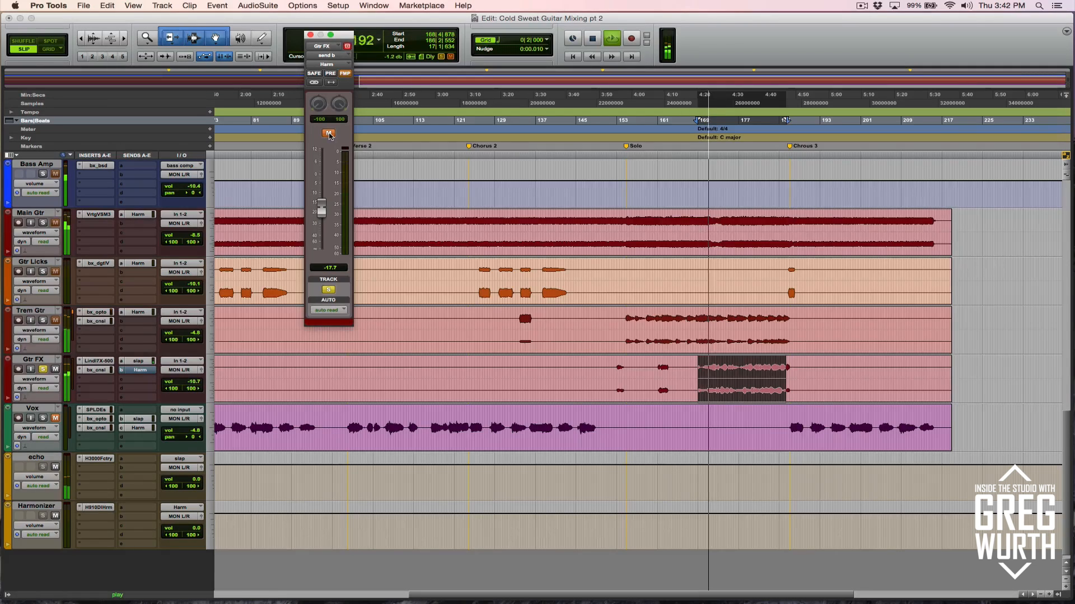
left_click(329, 133)
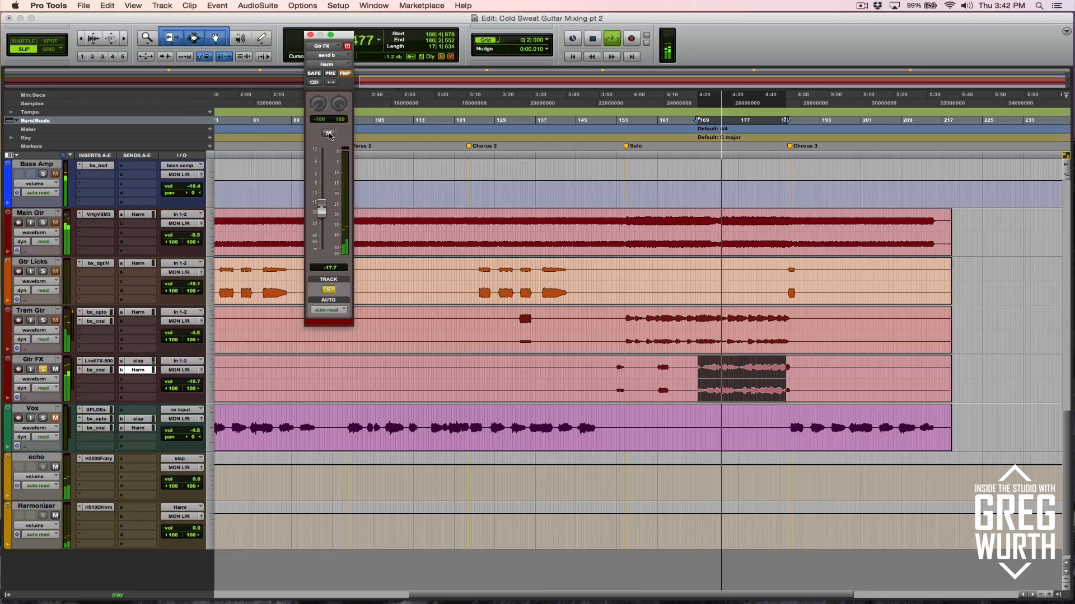
left_click(328, 133)
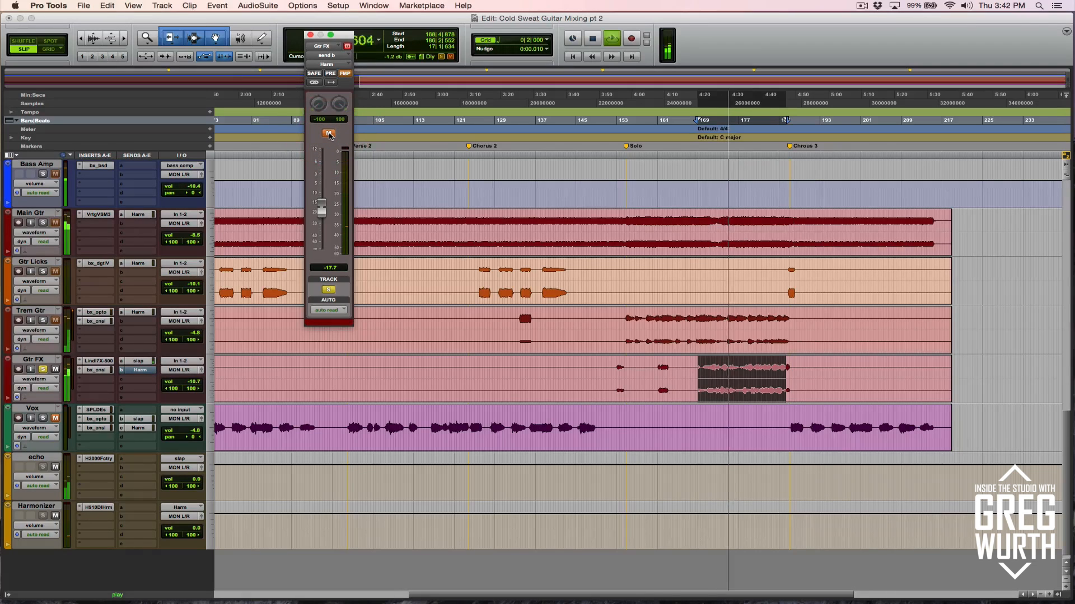
left_click(329, 133)
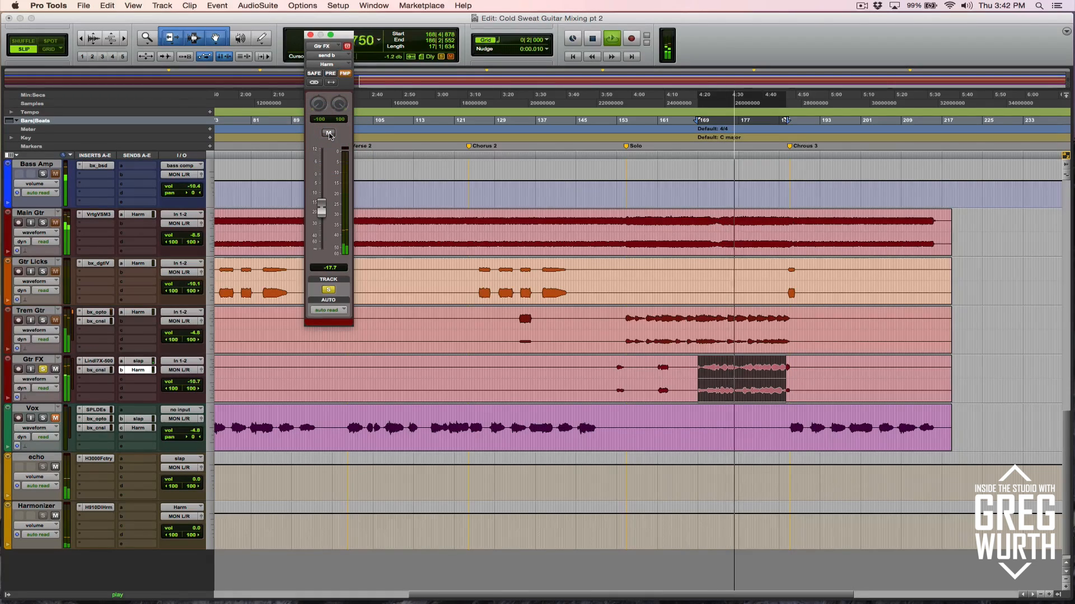
key("space")
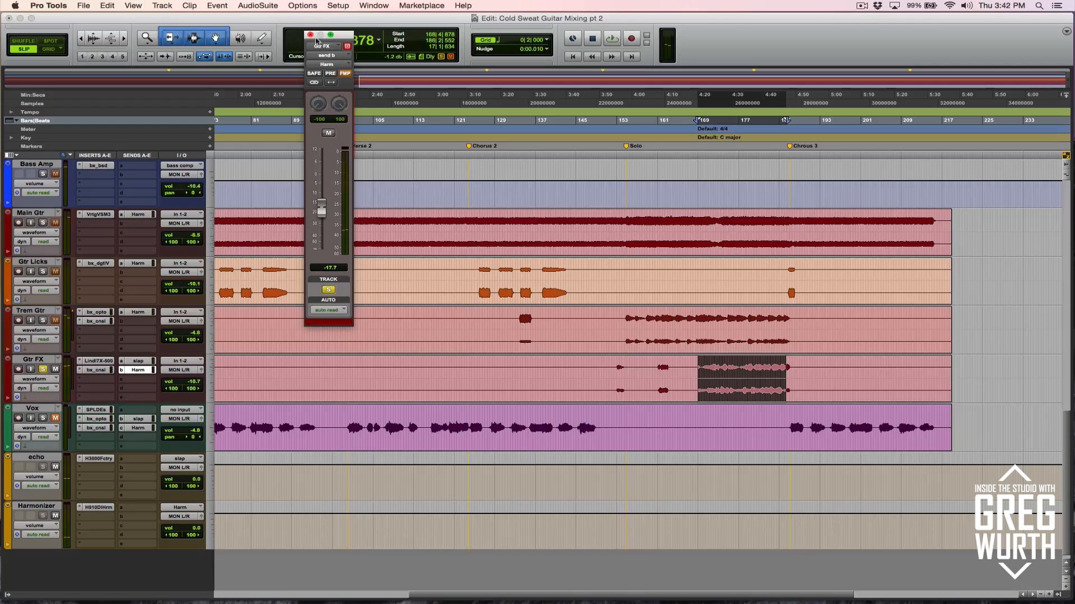
left_click(311, 34)
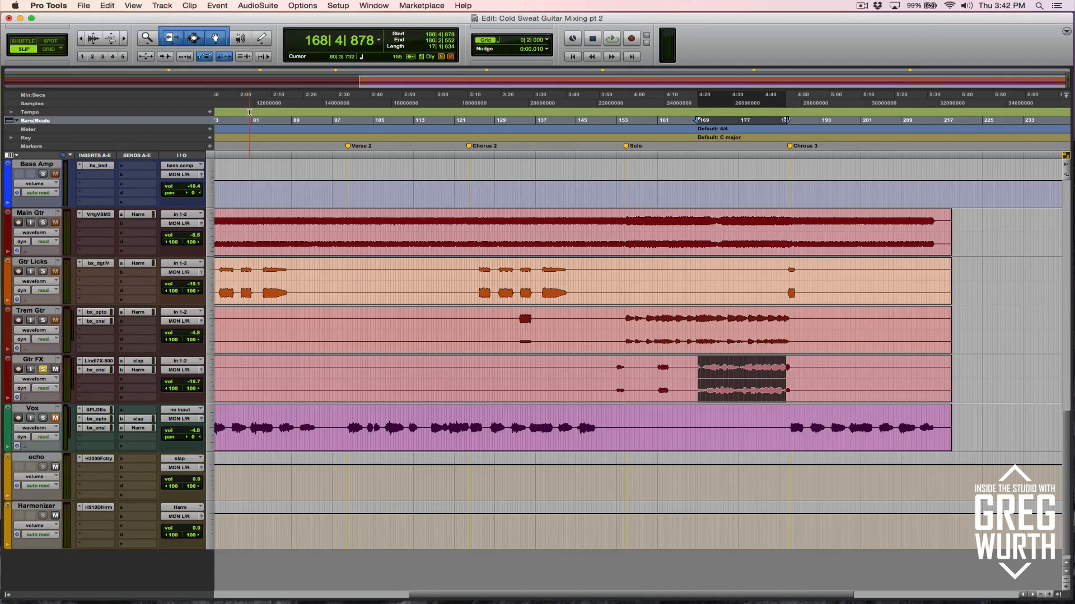
left_click(43, 370)
Inspect the Vox track's SPL De-Esser, bx_opto and bx_console inserts one after another, closing each window.
key("super+bracketleft")
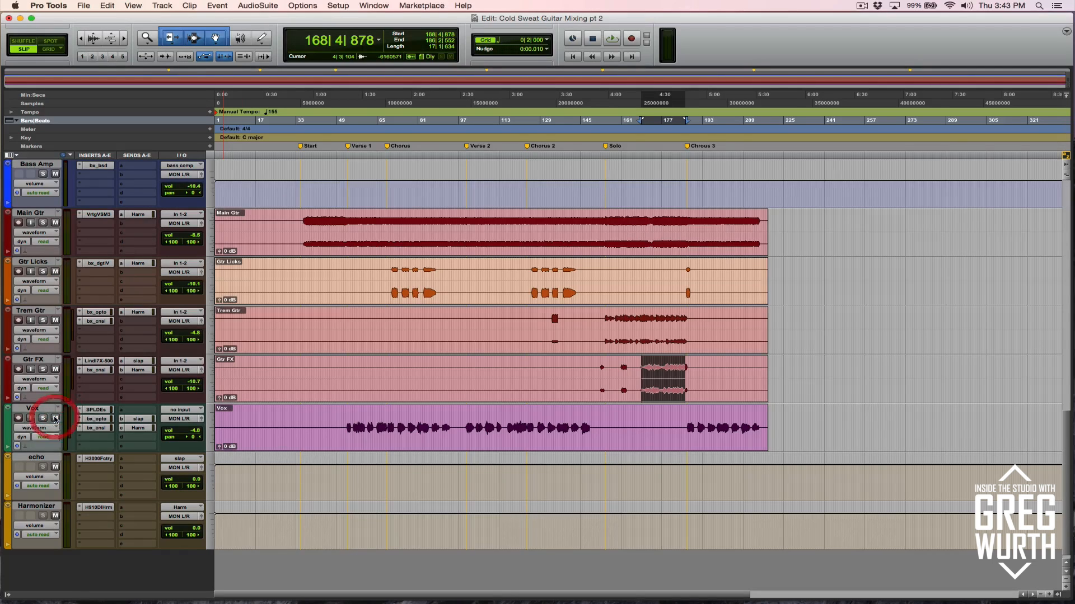
left_click(97, 411)
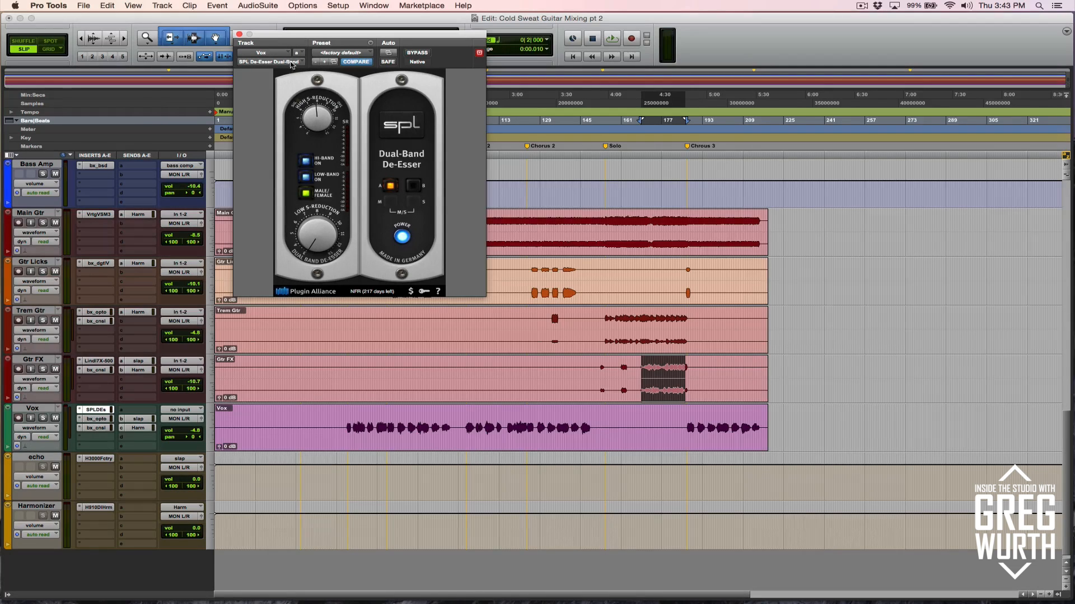
left_click(240, 34)
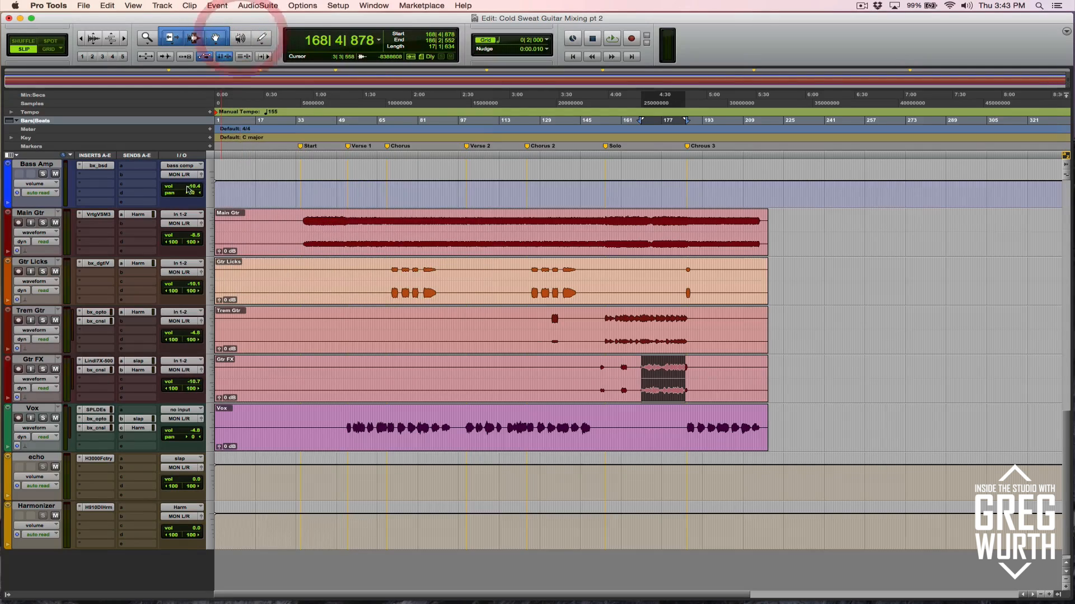
left_click(97, 420)
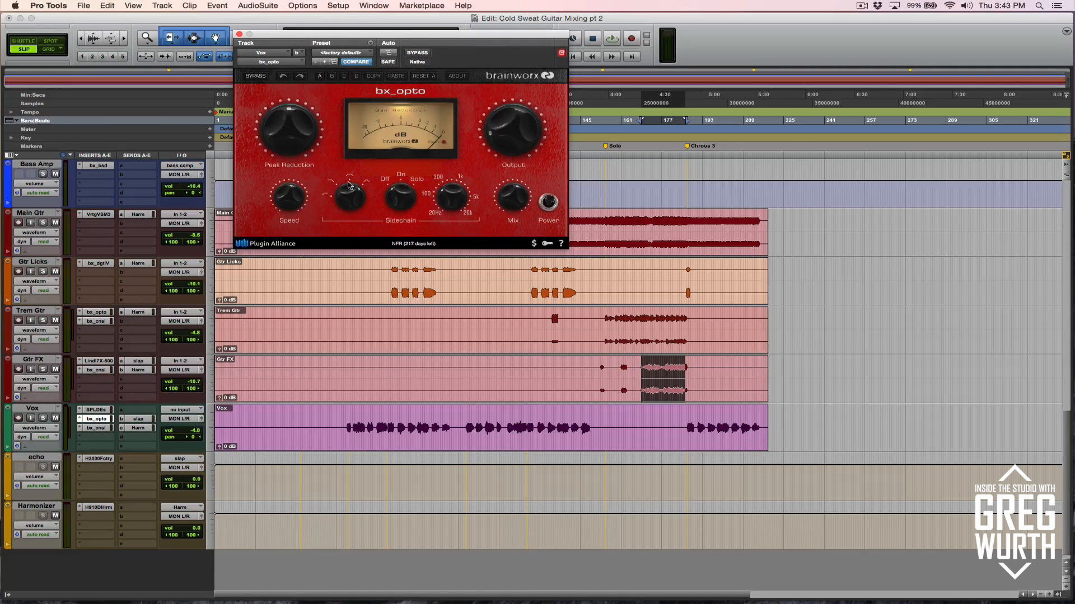
left_click(239, 35)
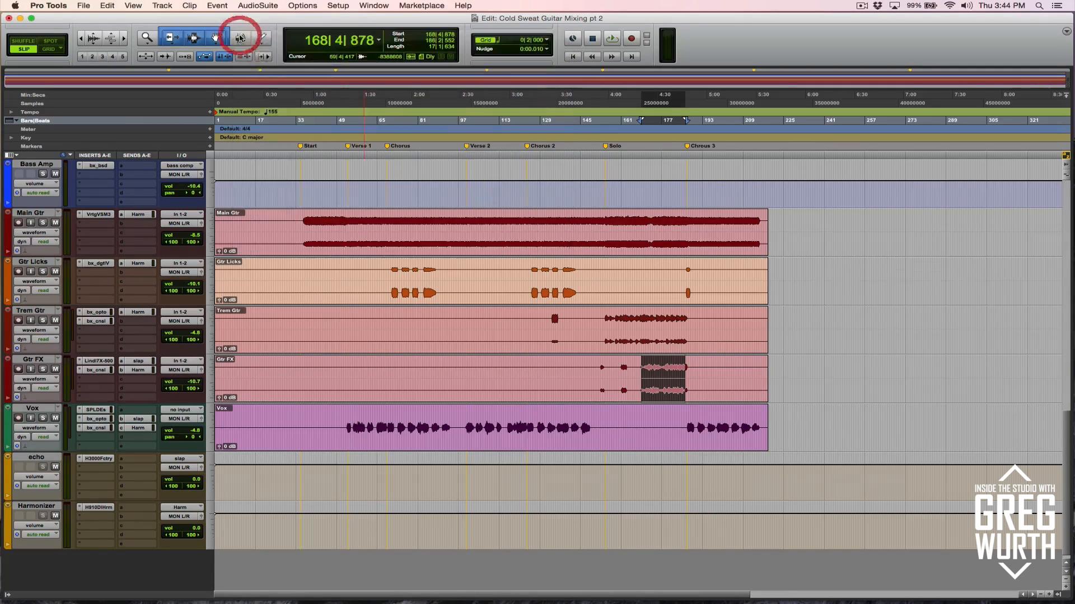
left_click(98, 429)
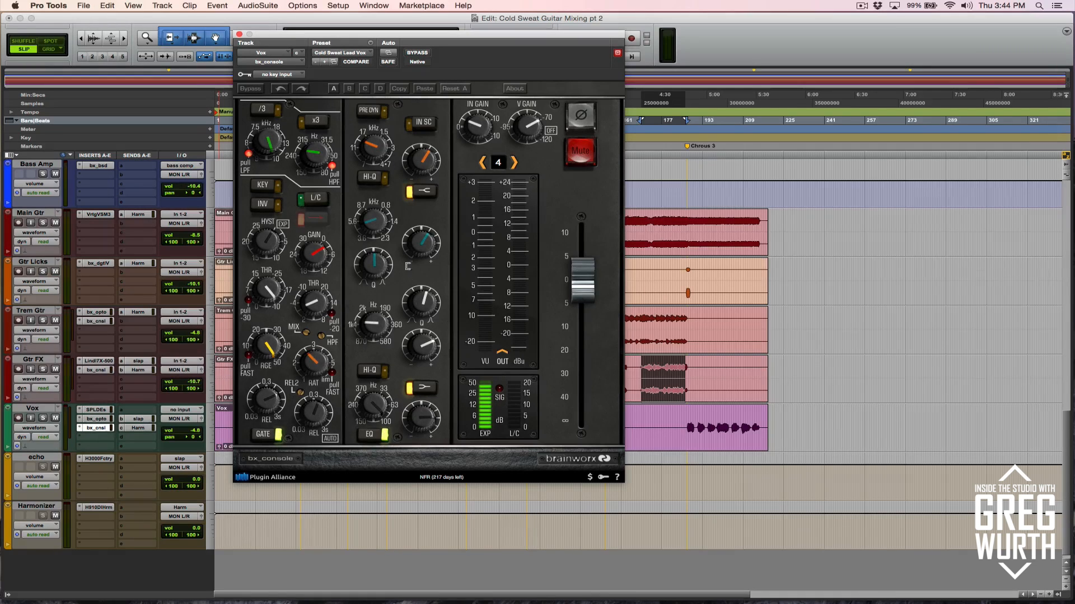
left_click(239, 35)
Solo Vox with its slap and Harm sends muted, and start playback at about bar 52, just before Verse 1.
left_click(42, 419)
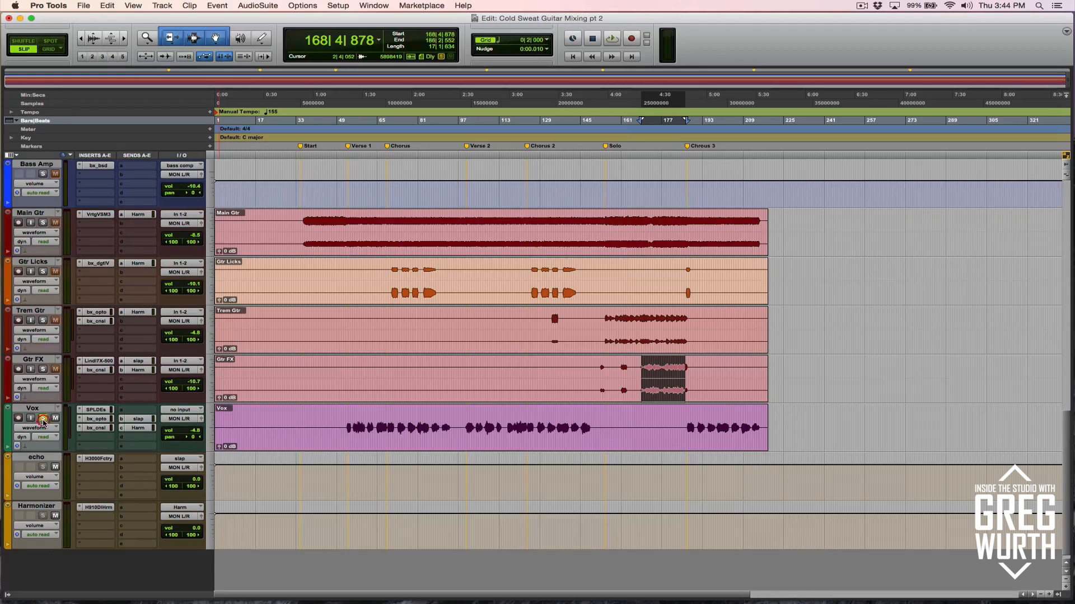
left_click(146, 420, "super")
left_click(144, 428, "super")
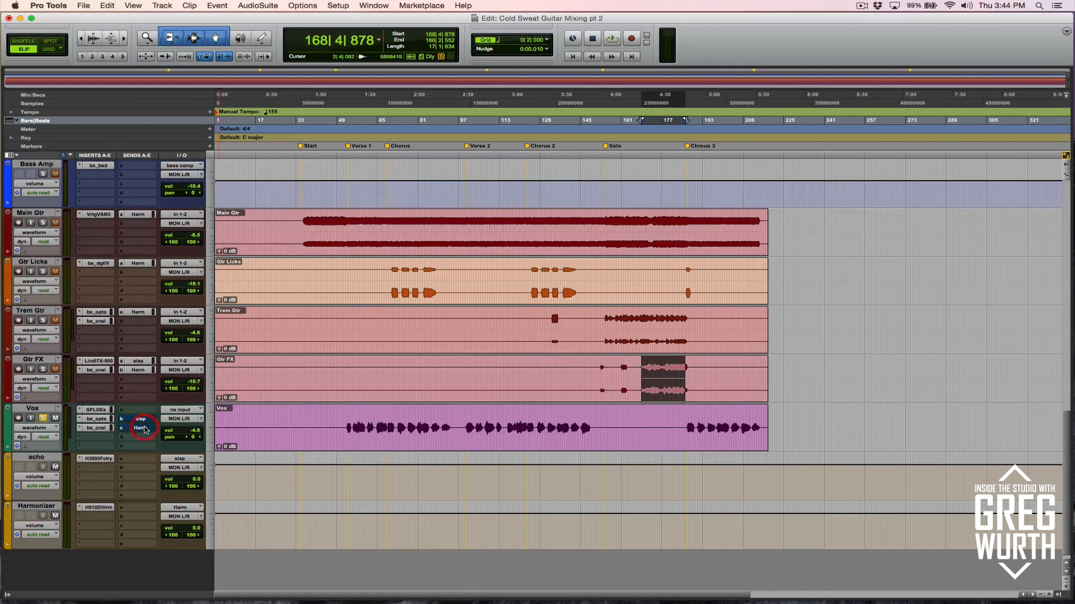
left_click(353, 426)
key("super+]")
key("super+]")
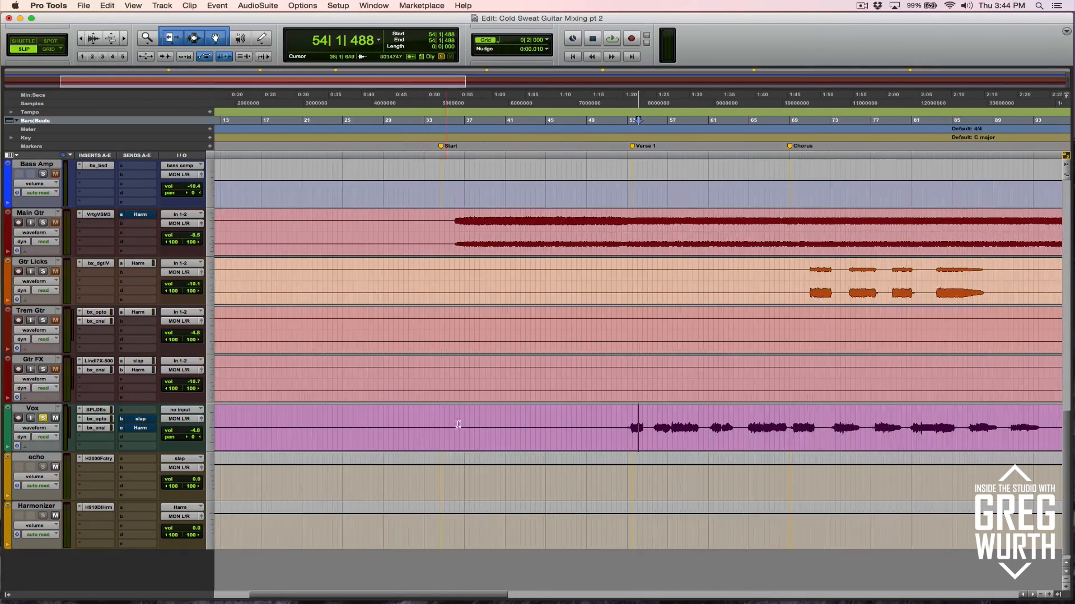
left_click(618, 418)
key("space")
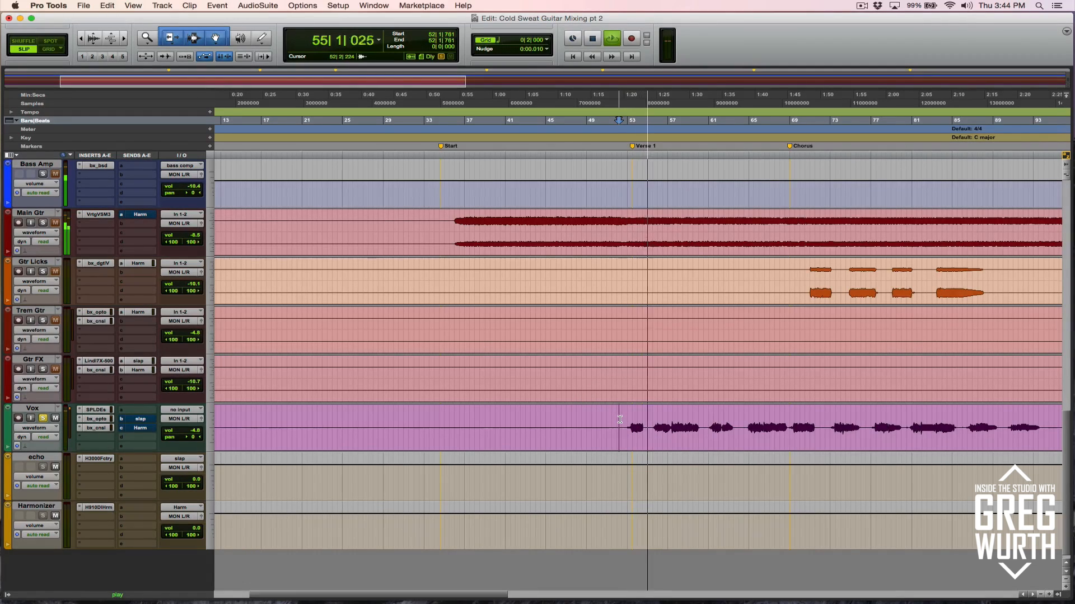
Unmute the Vox slap and Harm sends during playback, compare the Harm send muted and unmuted, and stop with its window closed.
left_click(146, 421)
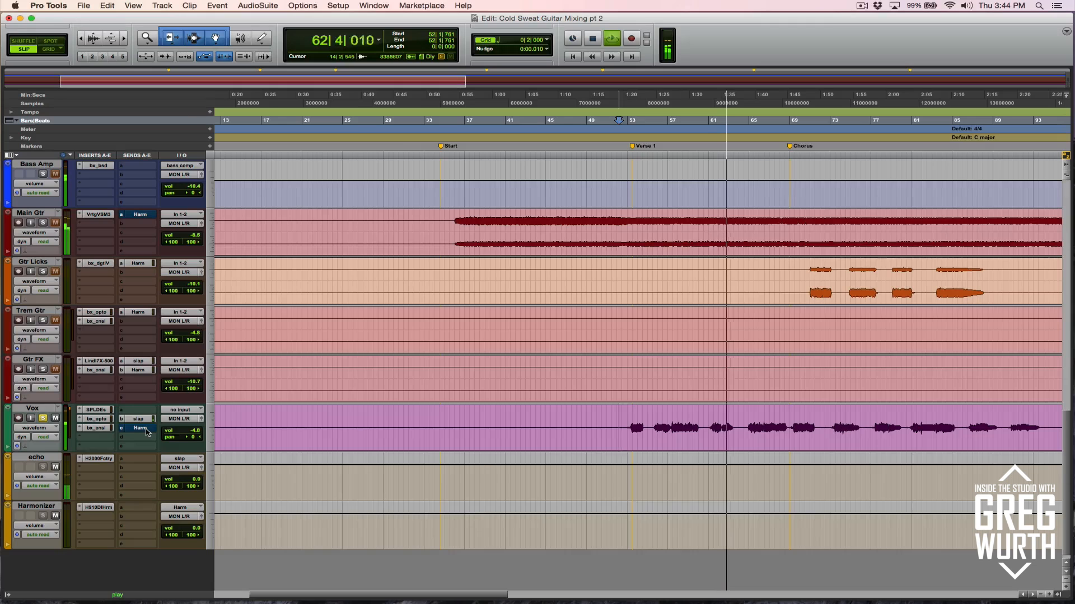
left_click(146, 430, "super")
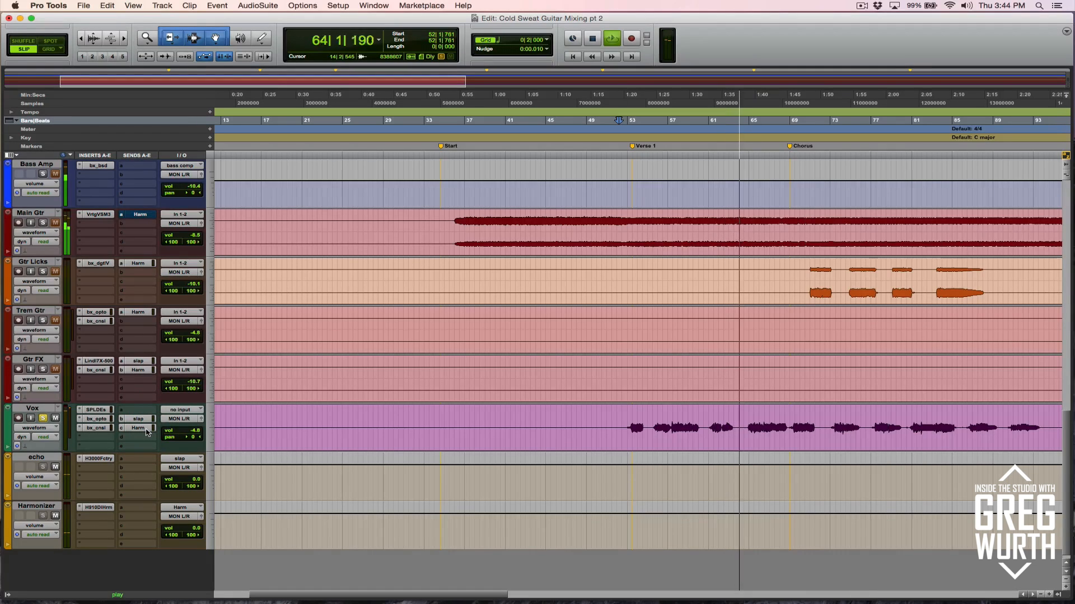
left_click(147, 430)
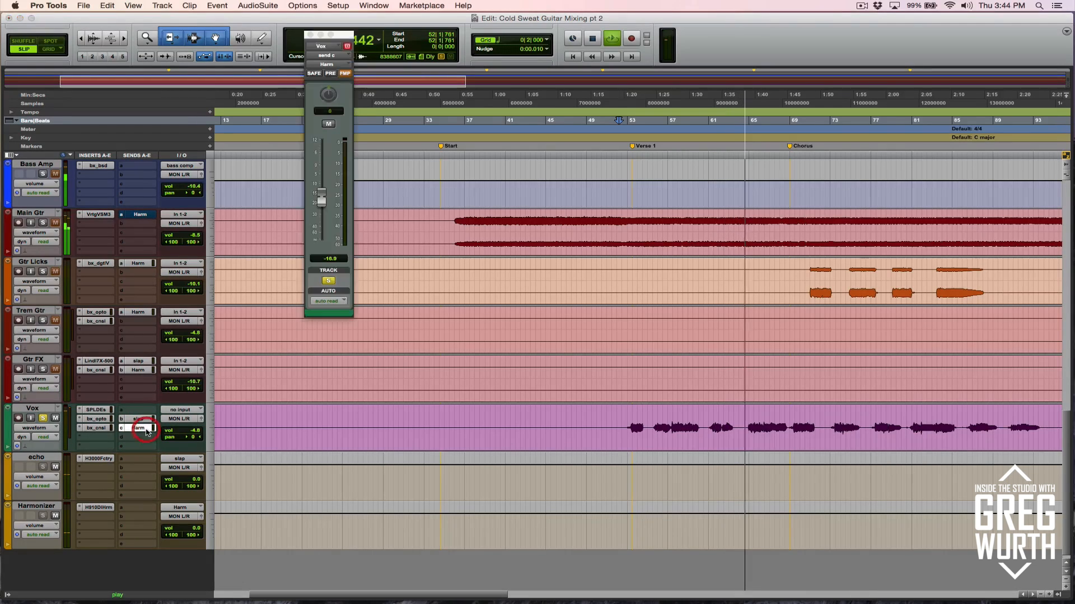
left_click(329, 126)
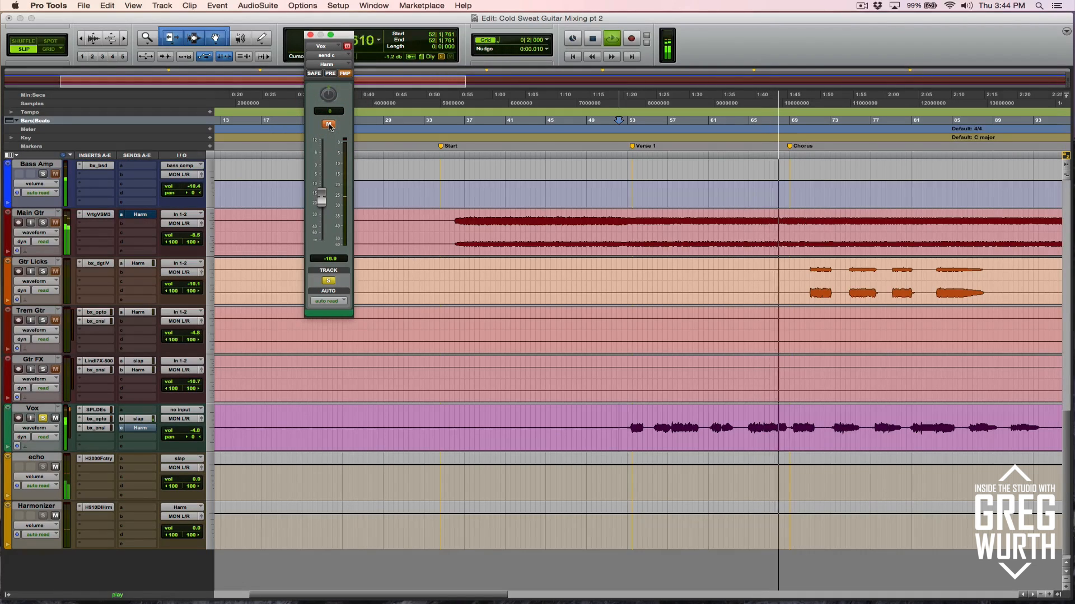
left_click(329, 126)
key("space")
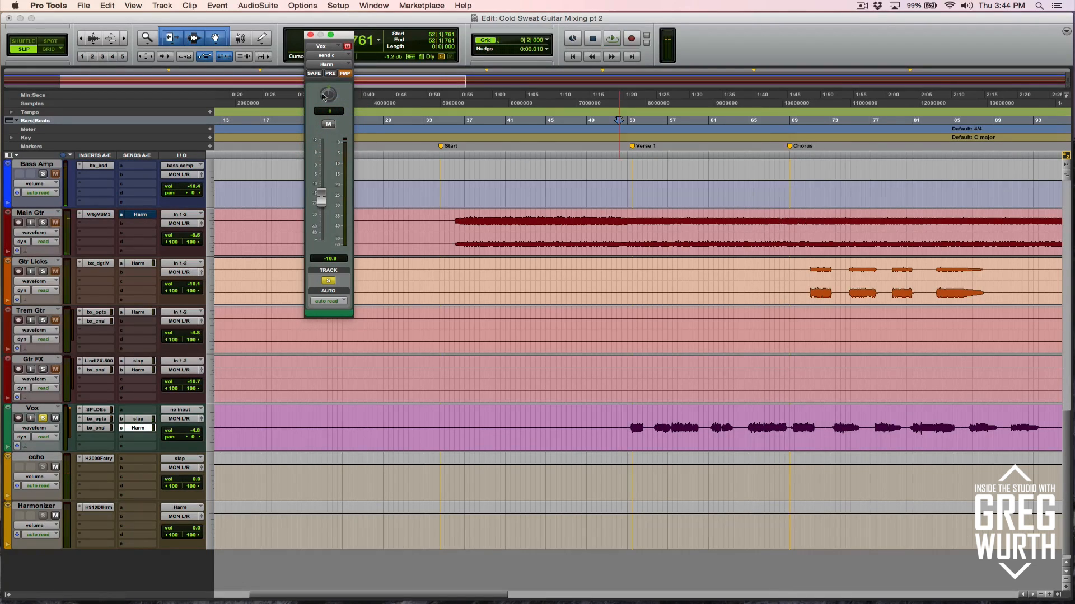
left_click(310, 35)
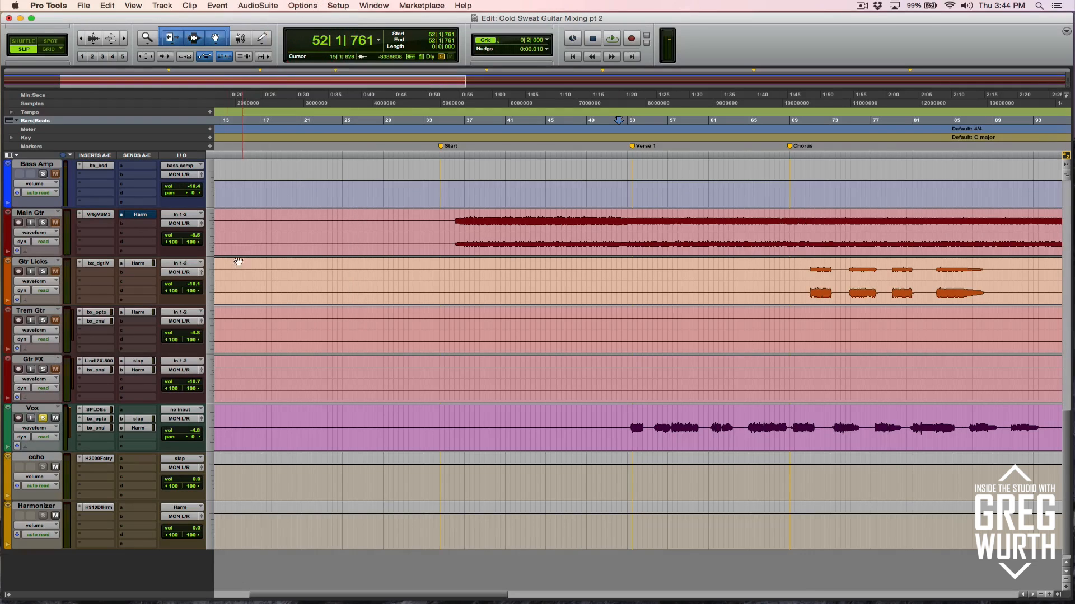
Check the Vox slap send's settings, take Vox out of solo and close the send window.
left_click(147, 419)
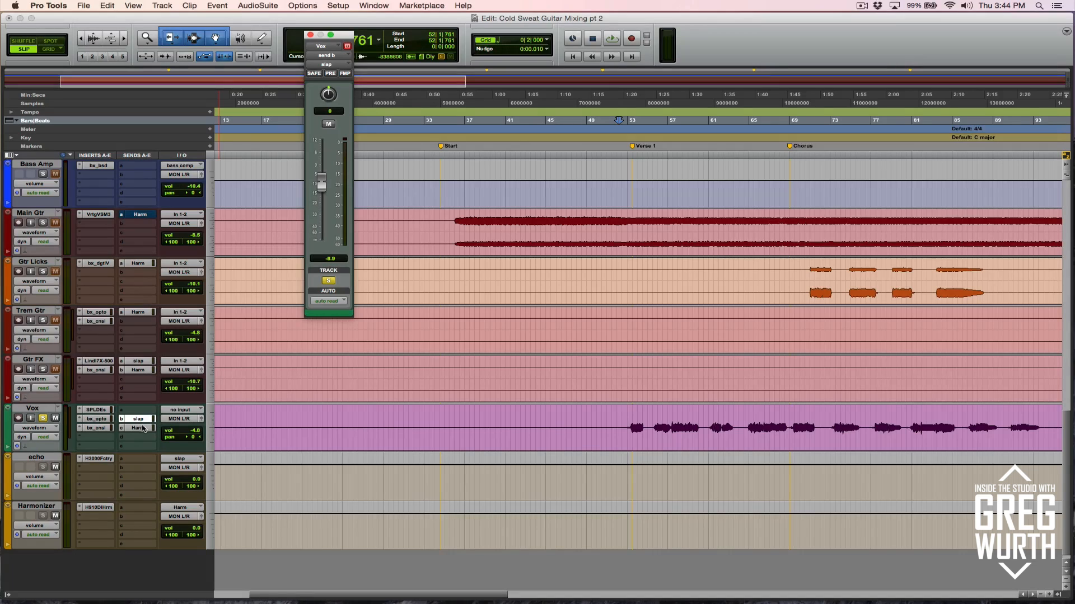
left_click(44, 419)
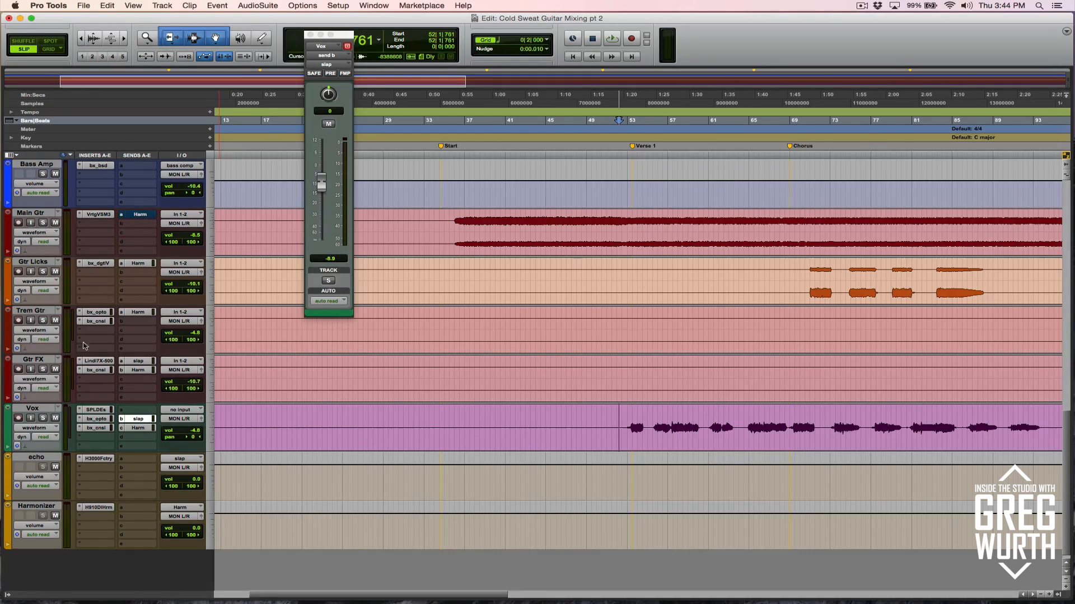
left_click(309, 35)
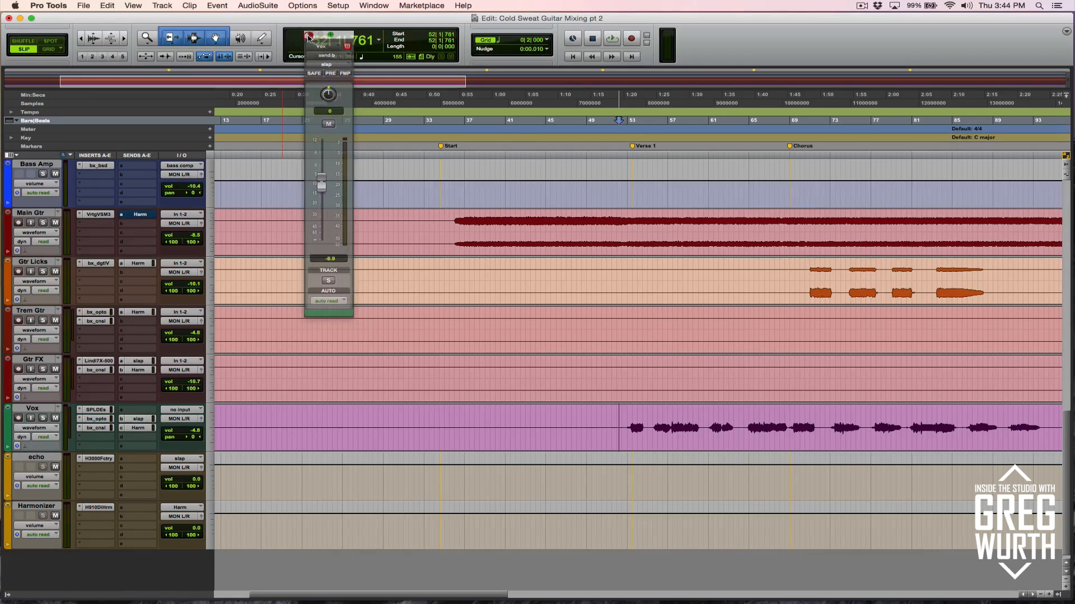
Play the full mix from the Start marker into the chorus, raising the Vox track volume to -4.3 dB during playback.
key("r")
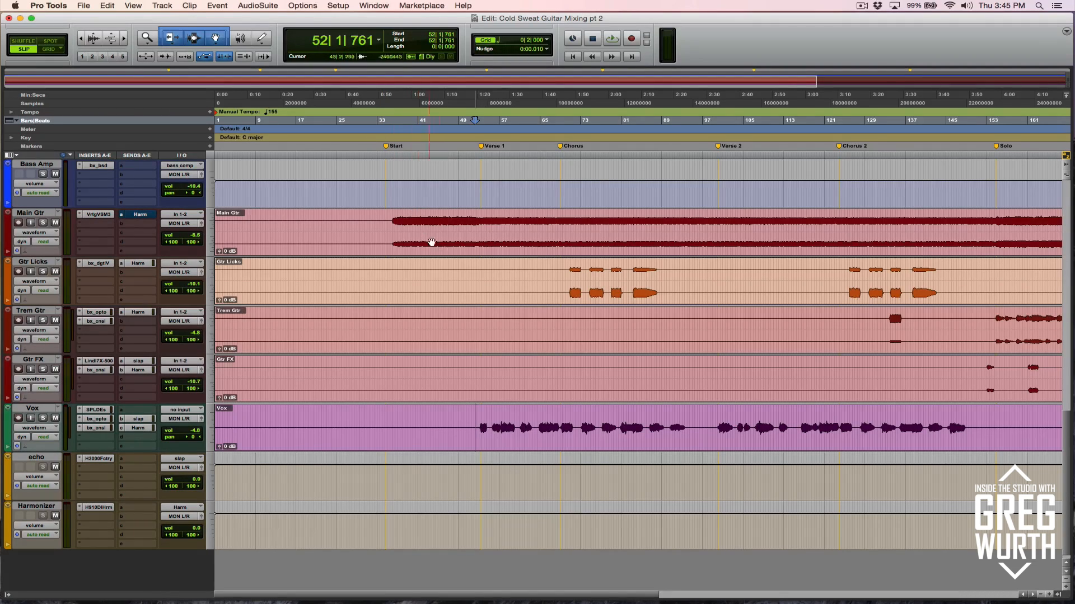
left_click_drag(563, 267, 693, 285)
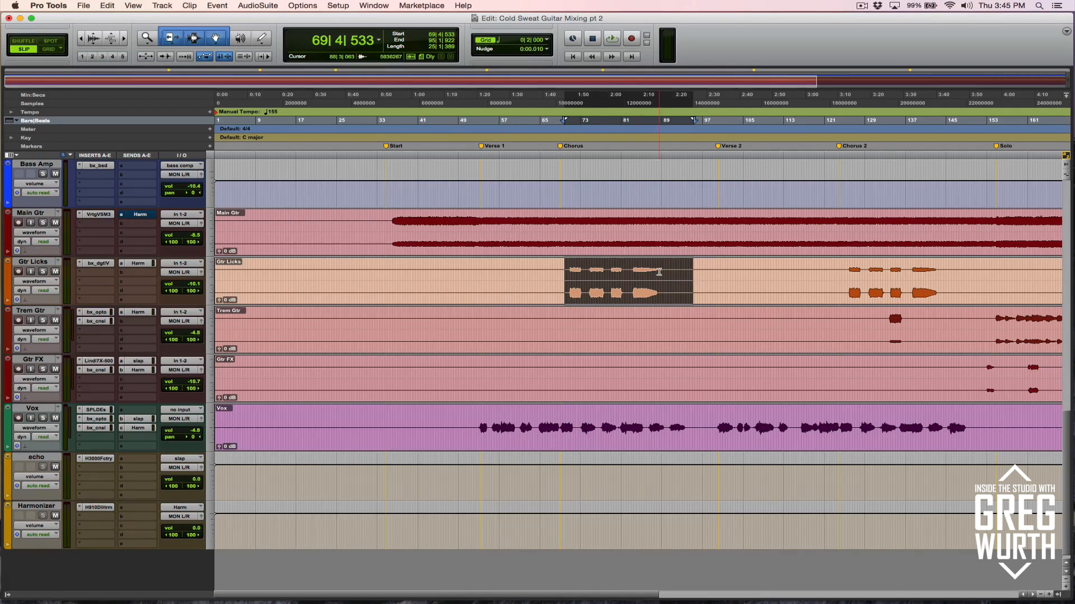
left_click(387, 147)
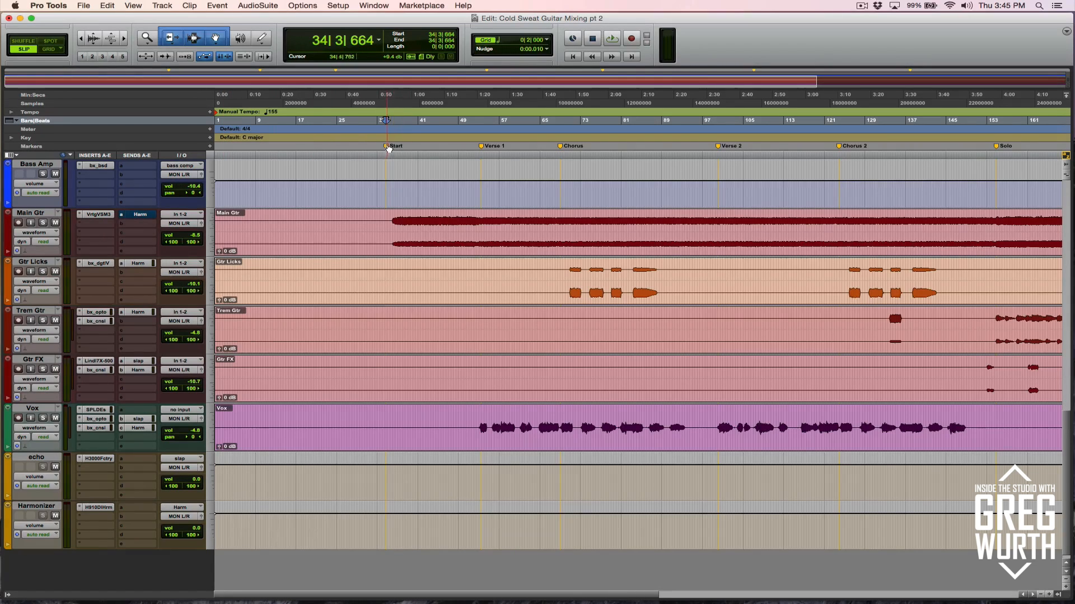
key("space")
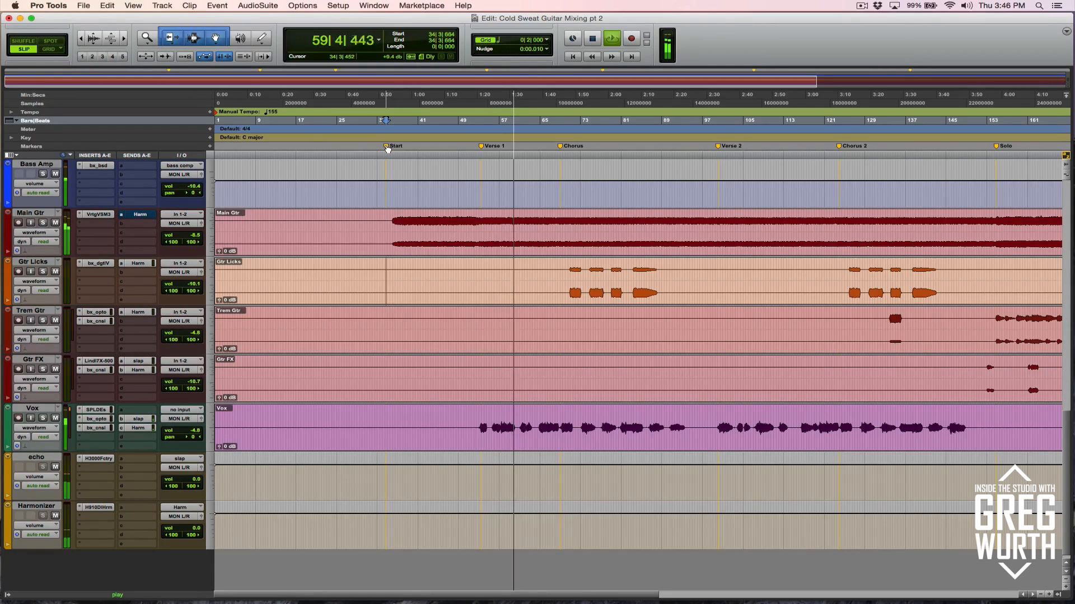
left_click(195, 431)
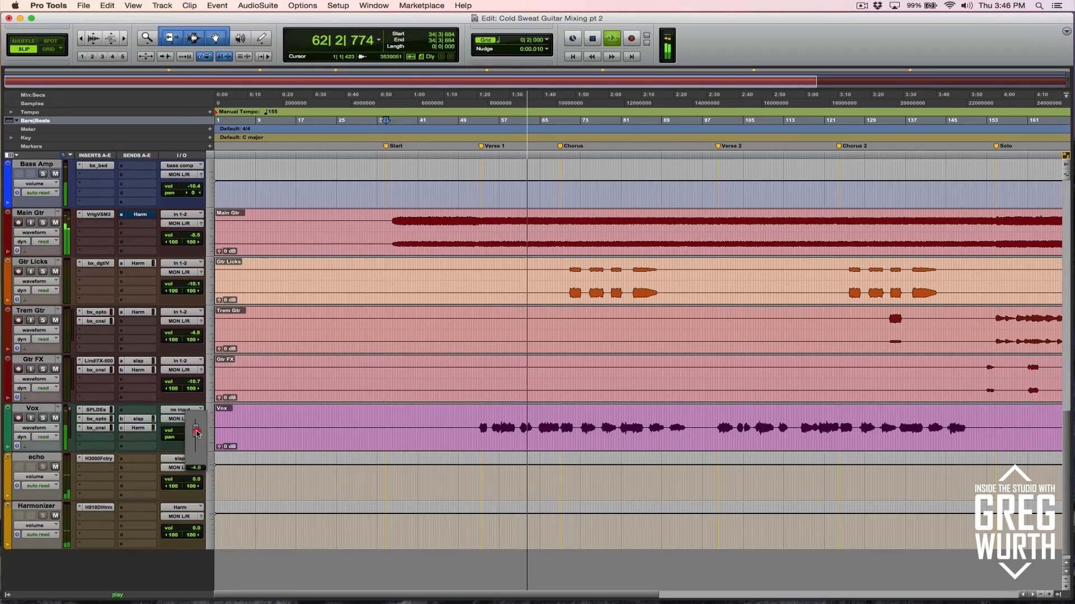
left_click_drag(196, 432, 197, 429)
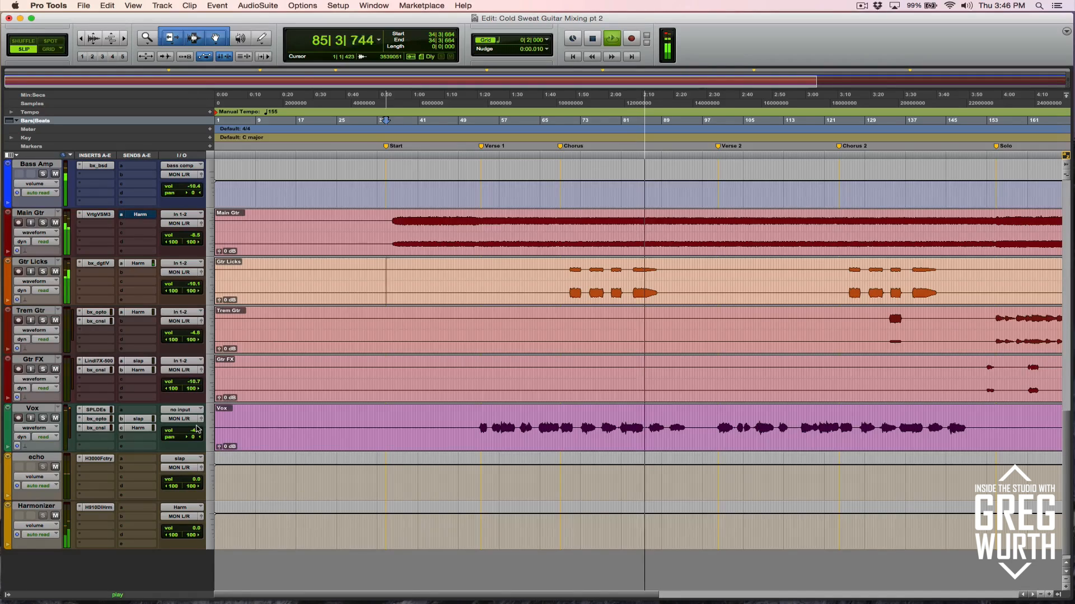
key("space")
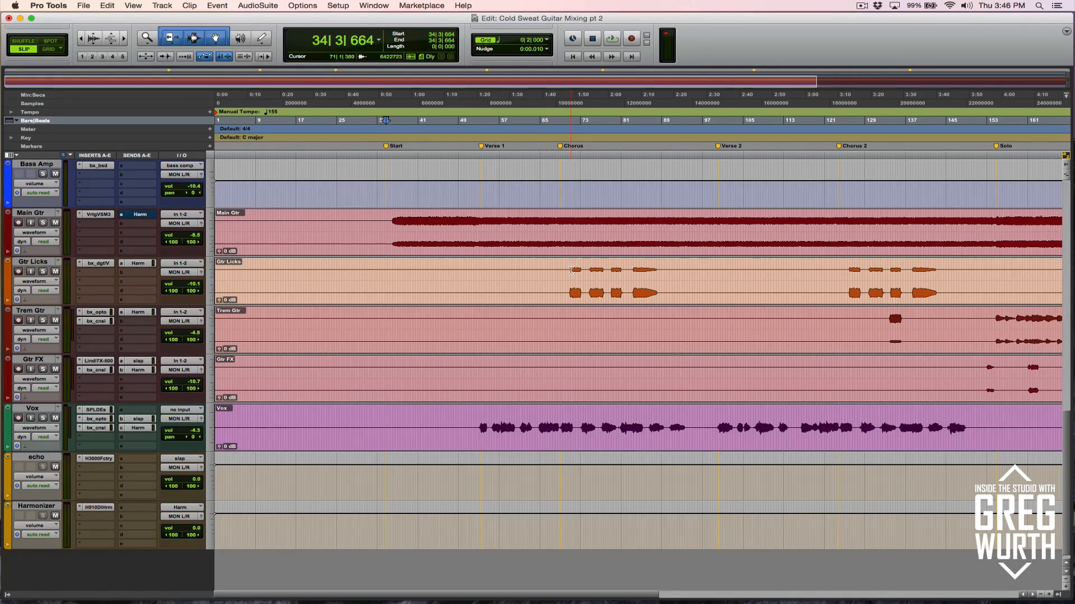
Select the Gtr Licks chorus passage from about bar 70 to 89 and copy the Vox slap send to Gtr Licks send b, opening it.
left_click_drag(570, 270, 662, 270)
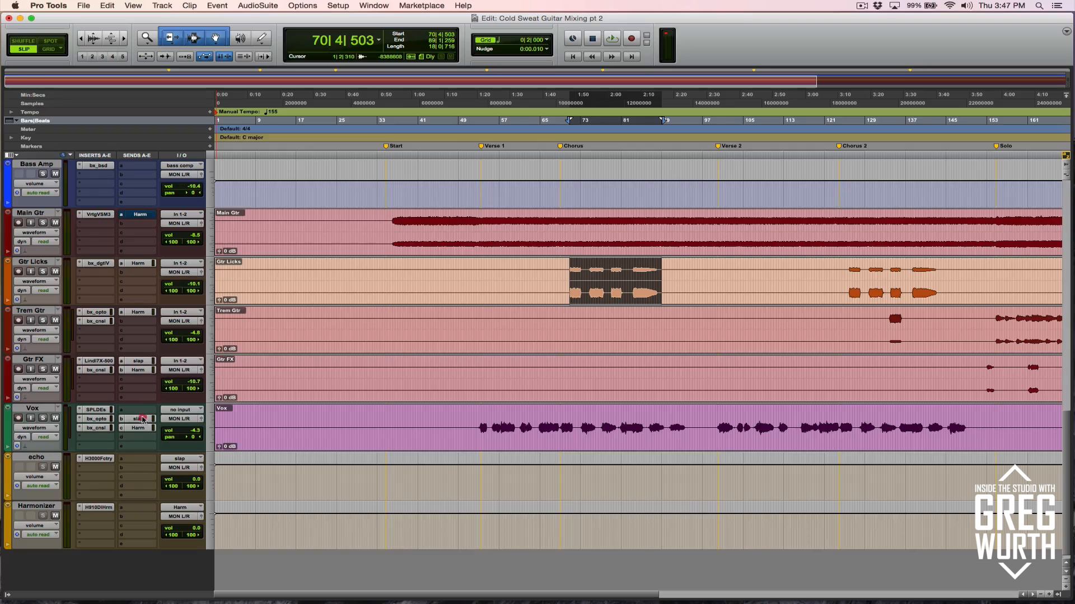
left_click_drag(143, 418, 141, 275)
left_click(140, 273)
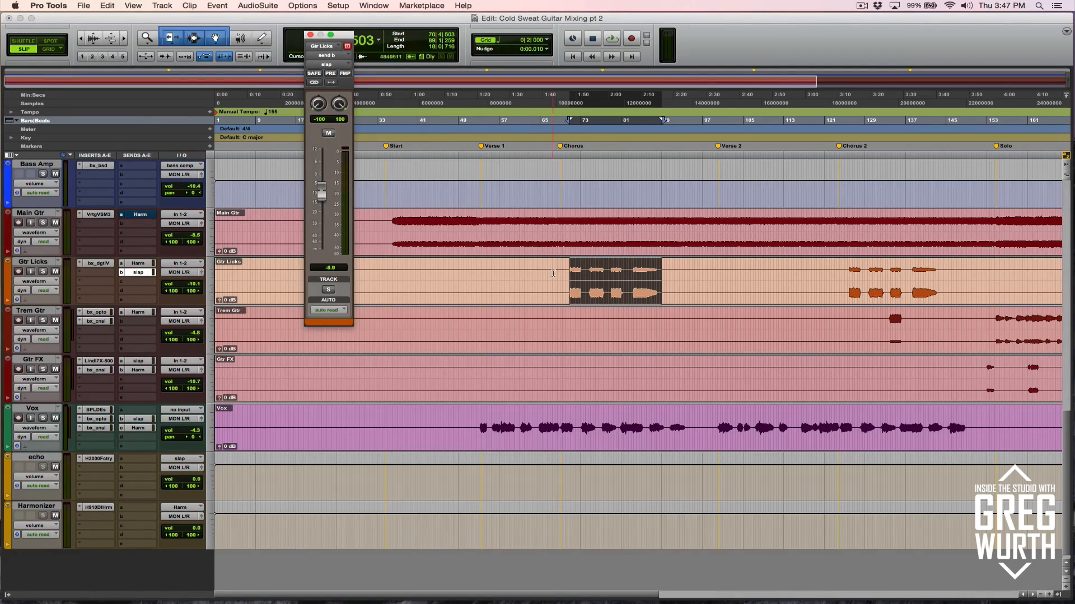
Solo Gtr Licks, play from just before its chorus licks and compare its slap send muted and unmuted.
left_click(43, 272)
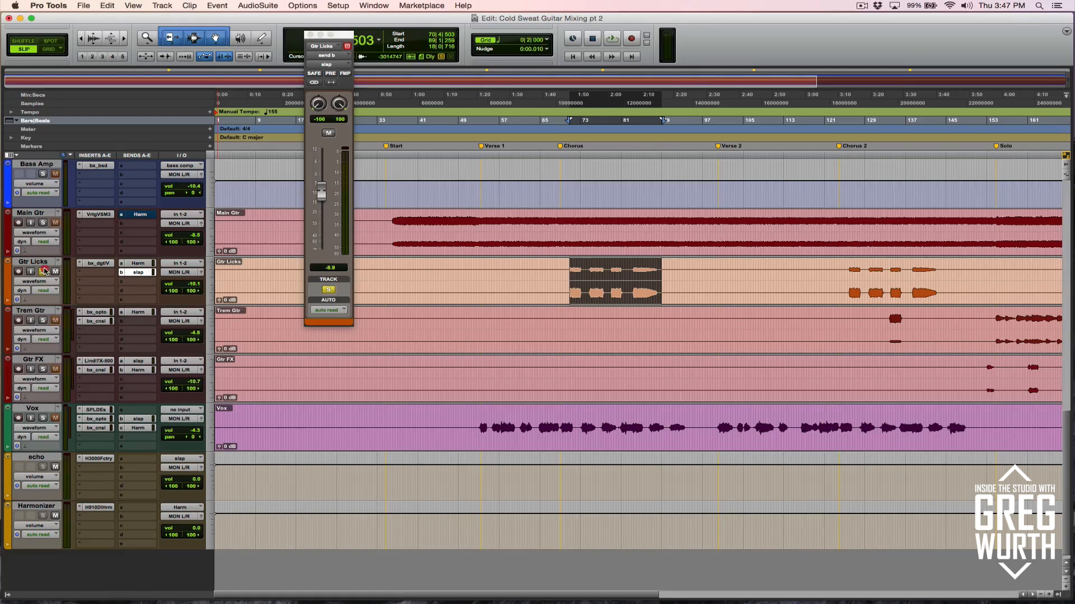
left_click(568, 271)
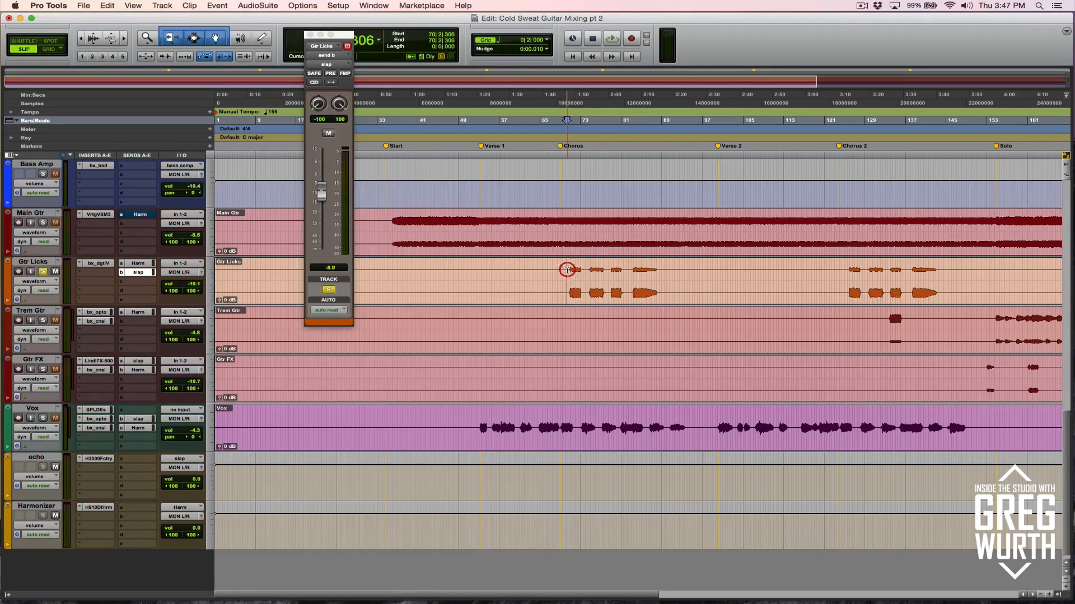
key("space")
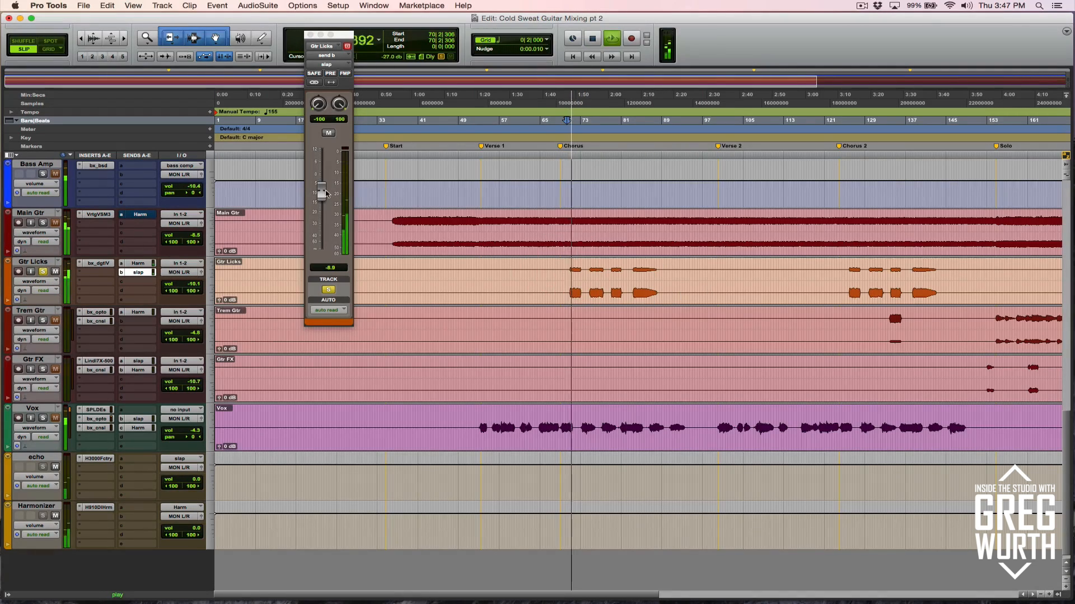
left_click(328, 133)
left_click(328, 133)
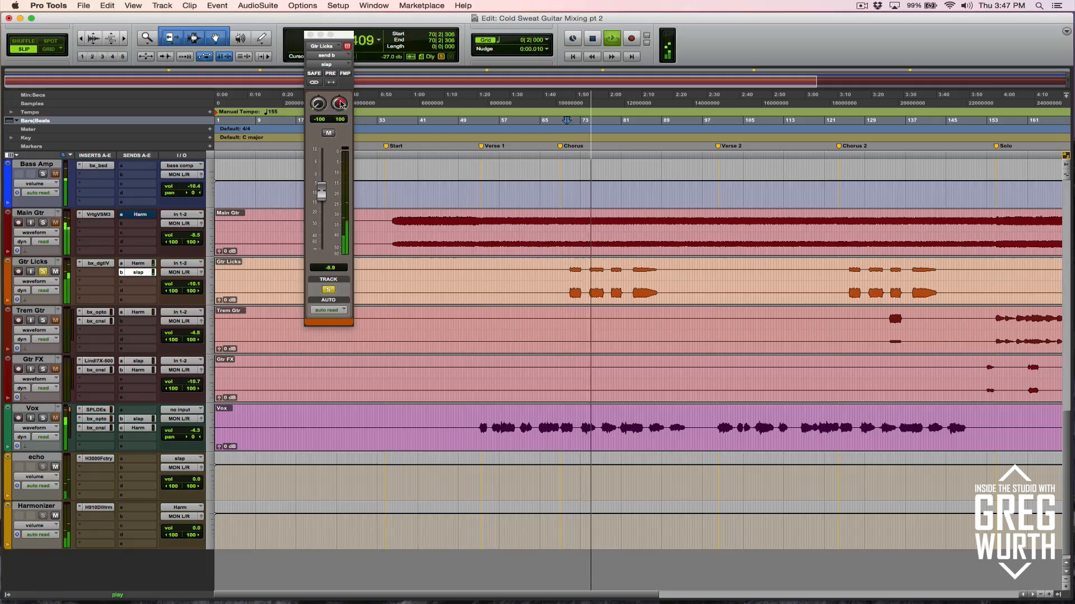
During playback, pan the Gtr Licks slap send's right side to -61, raise its level to -4.3 dB, and take the track out of solo.
left_click_drag(340, 103, 318, 162)
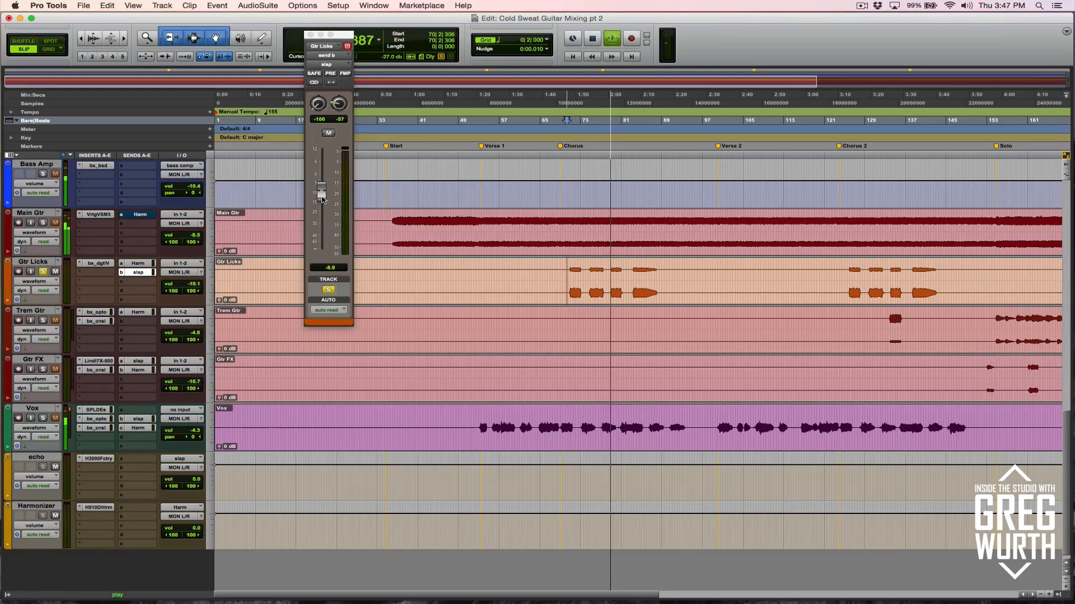
left_click_drag(322, 198, 320, 190)
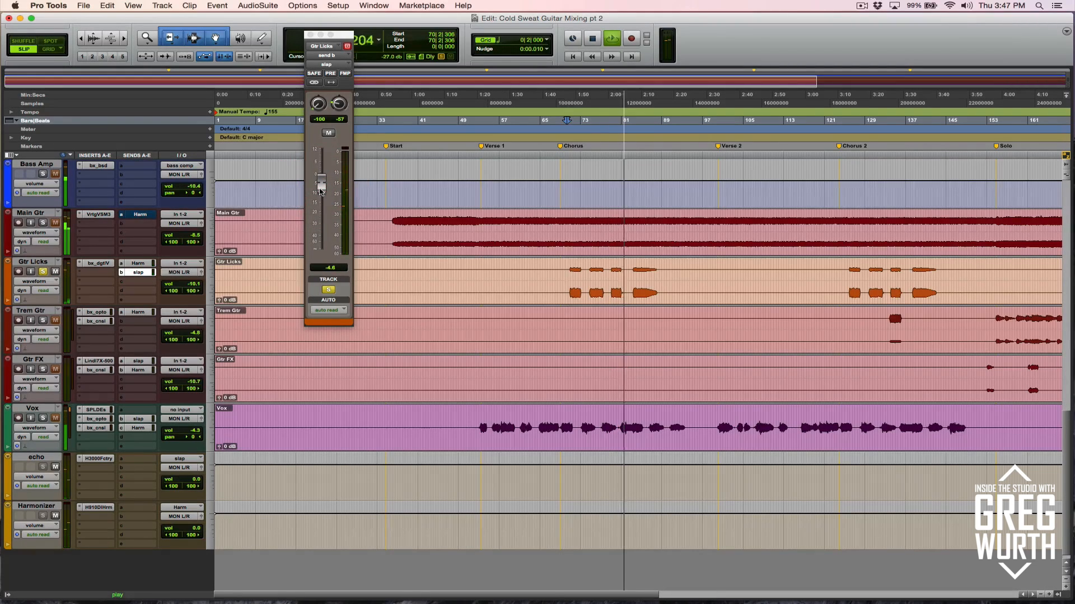
key("space")
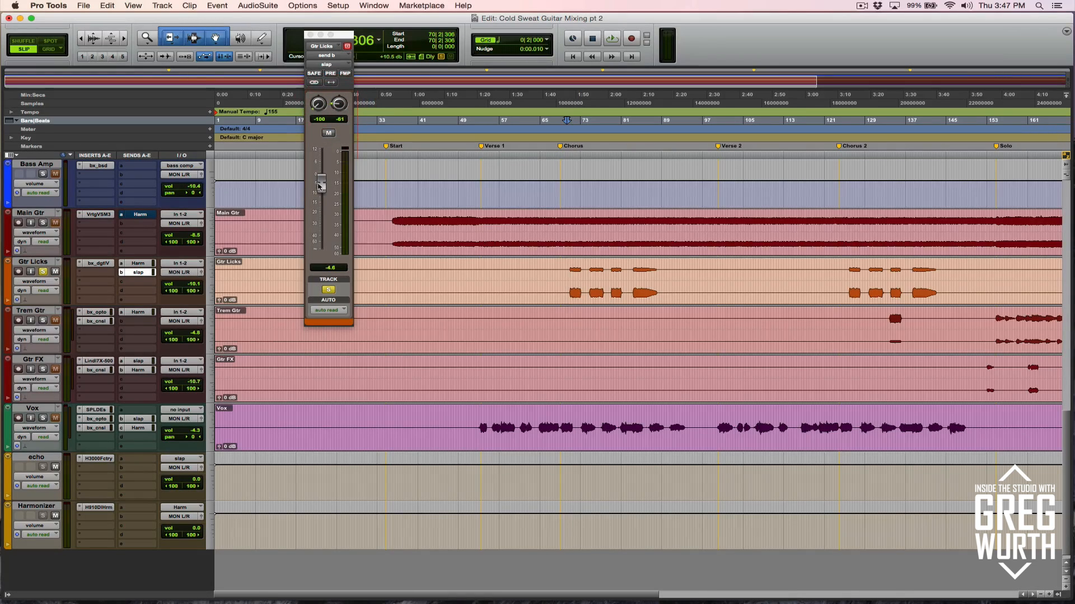
left_click(321, 184)
left_click(310, 36)
left_click(42, 272)
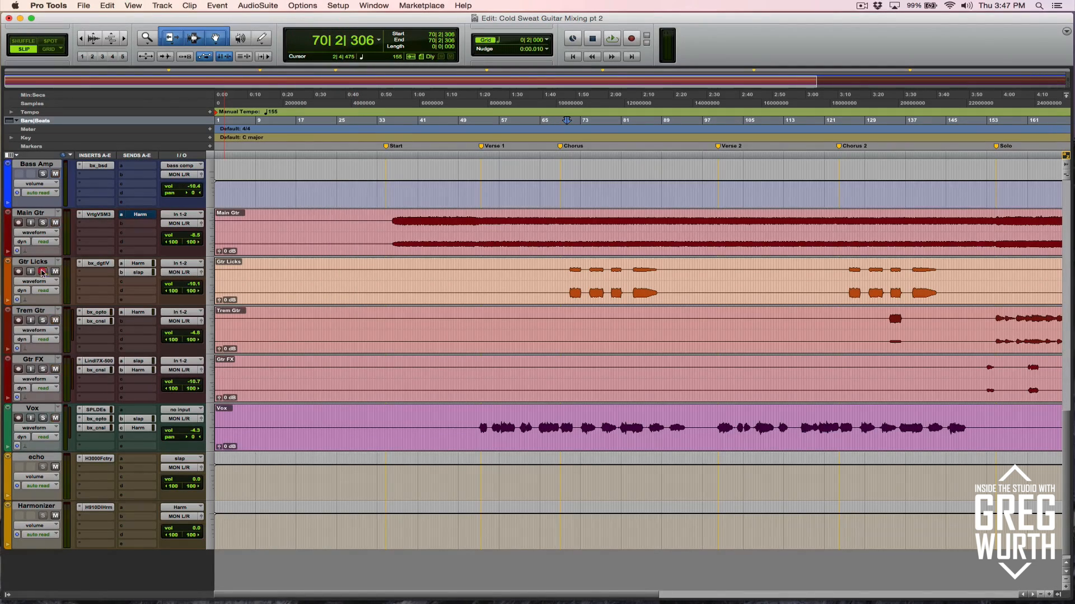
Play the full mix from about bar 64 through the chorus guitar licks, stopping after bar 80.
left_click(539, 273)
key("space")
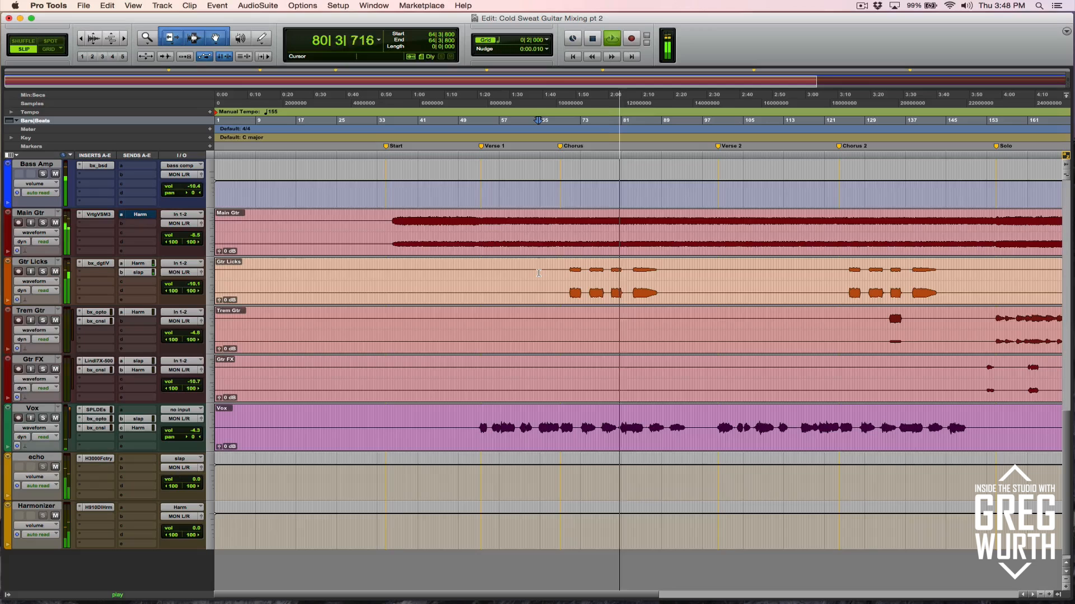
key("space")
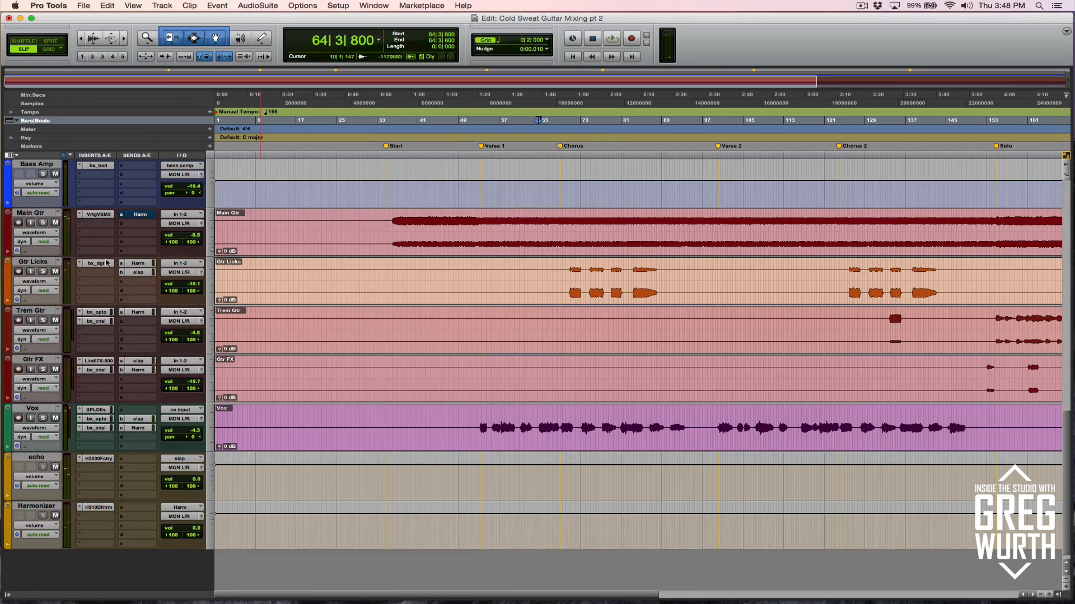
Try the Gtr Licks slap send panned 28 on the left and 100 on the right, playing the mix from bar 69.
left_click(138, 273)
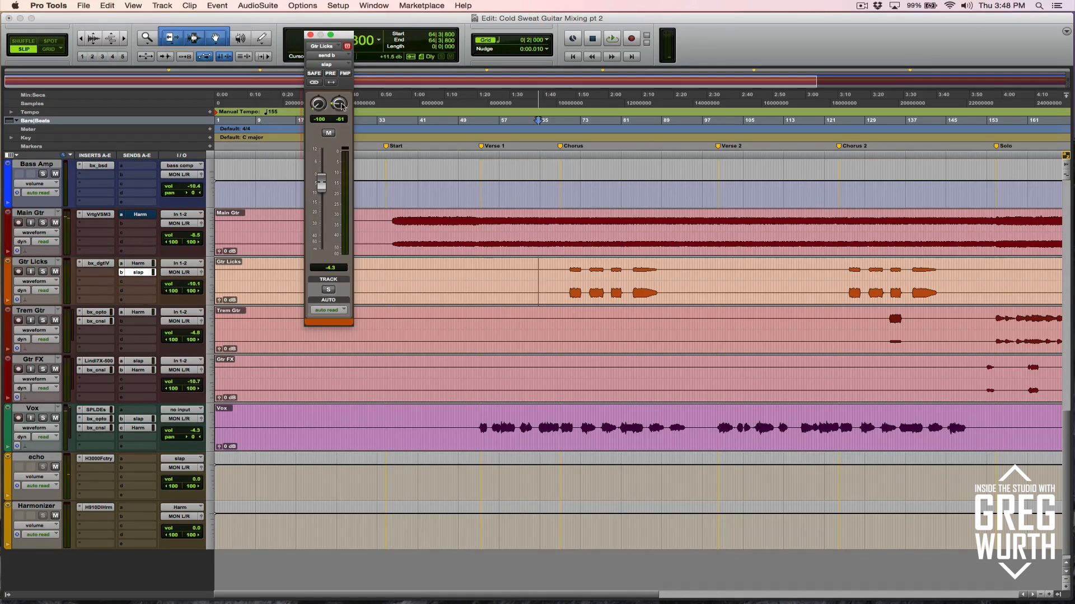
left_click_drag(343, 97, 355, 59)
left_click_drag(317, 103, 331, 59)
left_click_drag(318, 103, 322, 106)
left_click(562, 267)
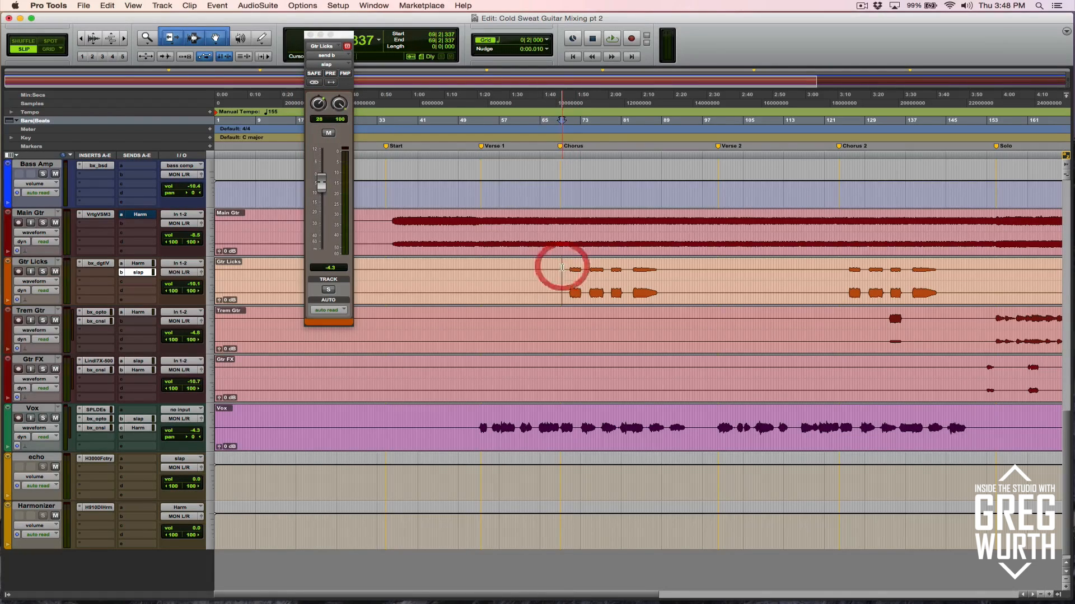
key("space")
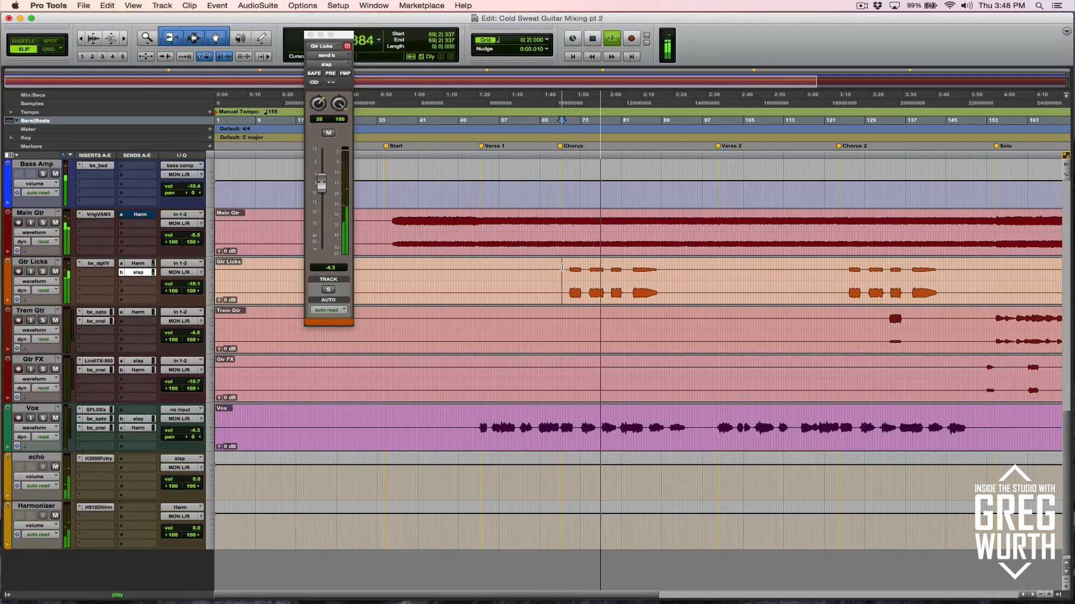
key("space")
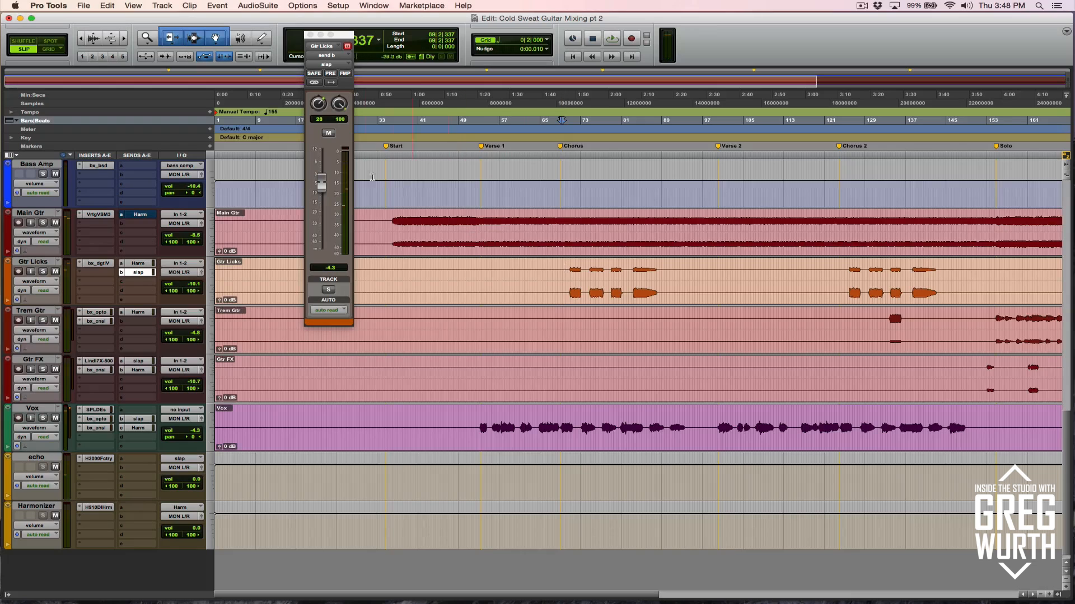
Pan the Gtr Licks slap send to -100 and -47, lower its level to -8.4 dB, and close its window.
left_click_drag(318, 106, 283, 173)
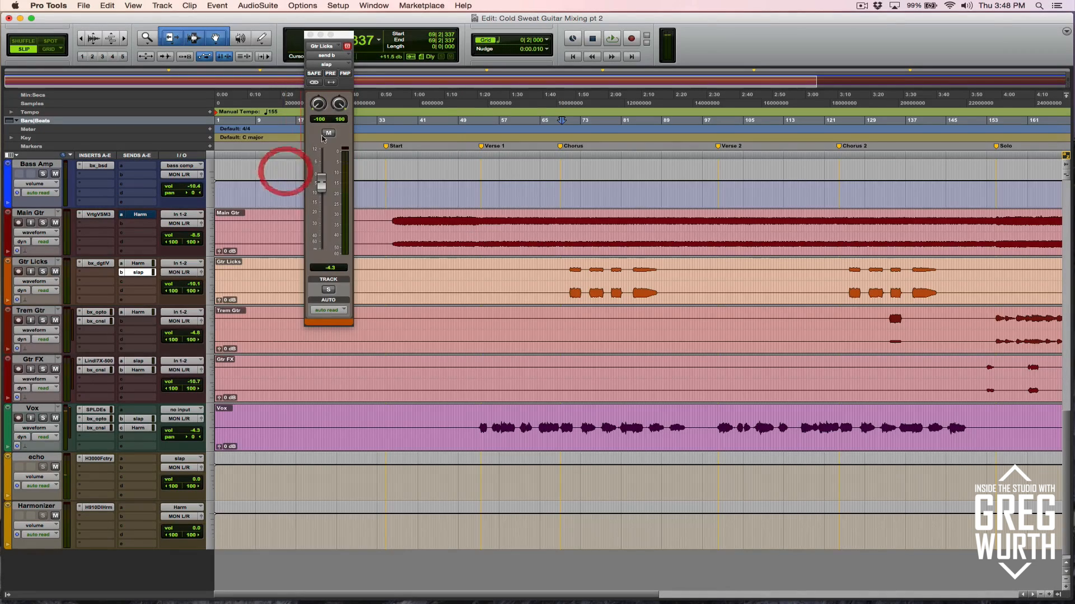
left_click_drag(341, 103, 290, 149)
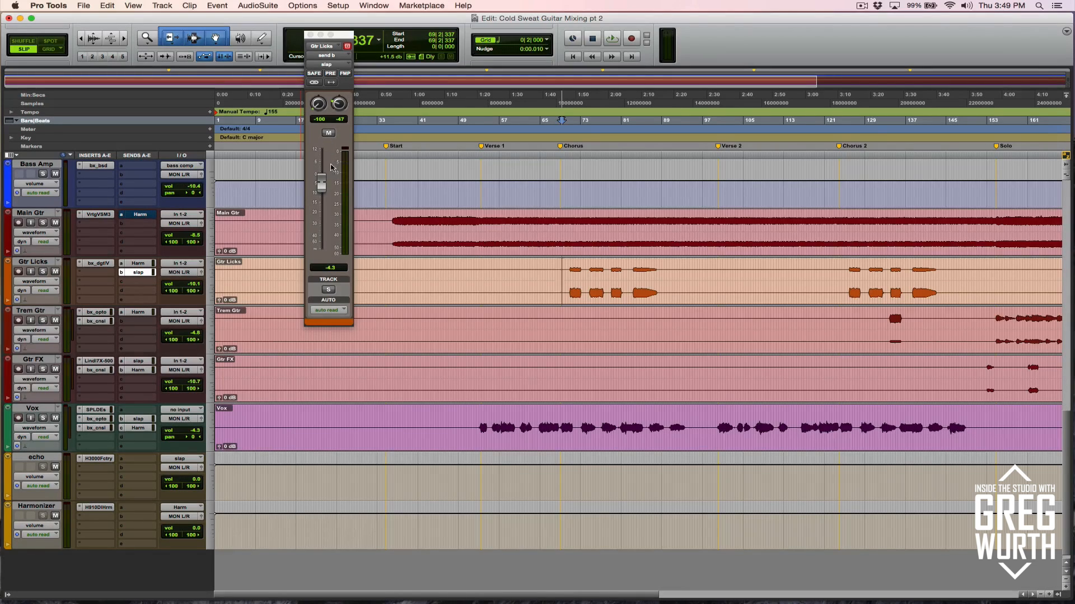
left_click_drag(325, 175, 322, 188)
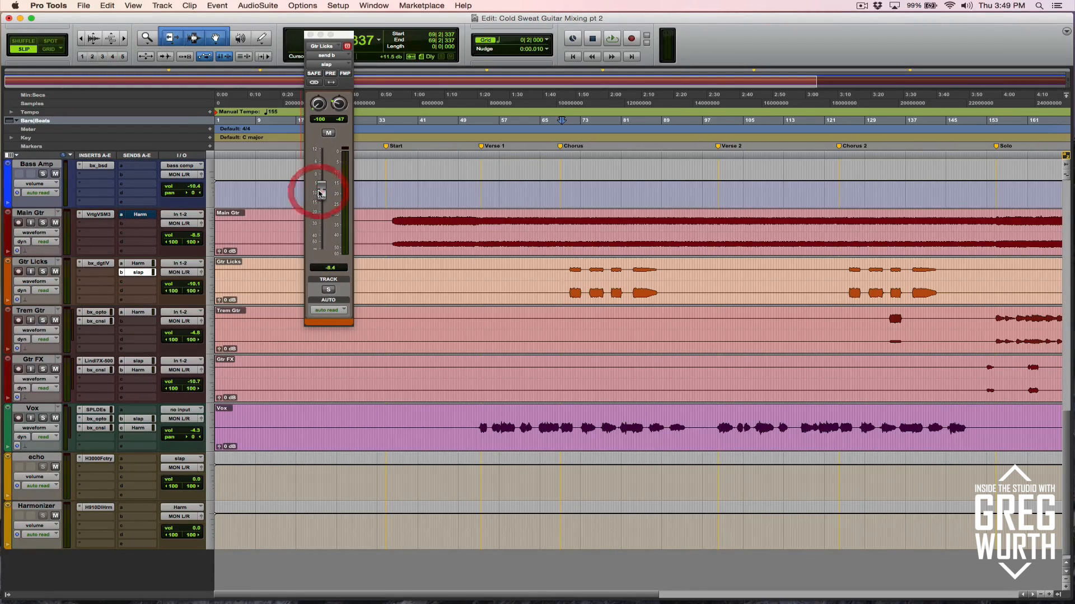
left_click(310, 35)
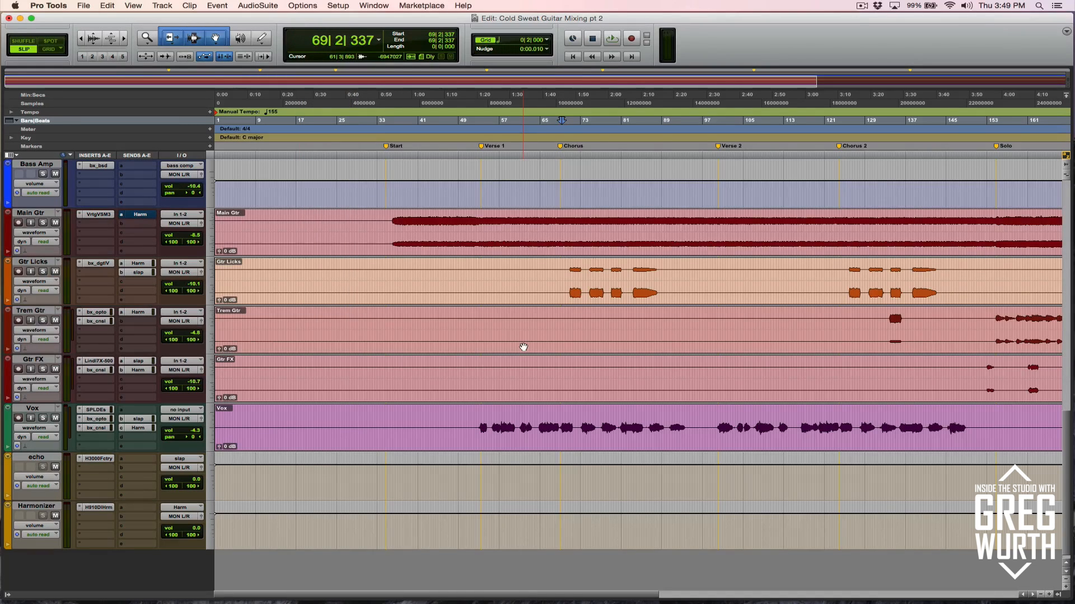
Review the whole song's track layout, from the Master and drum tracks down to the Drum Buss, Drum Verb and Bass.
key("super+bracketleft")
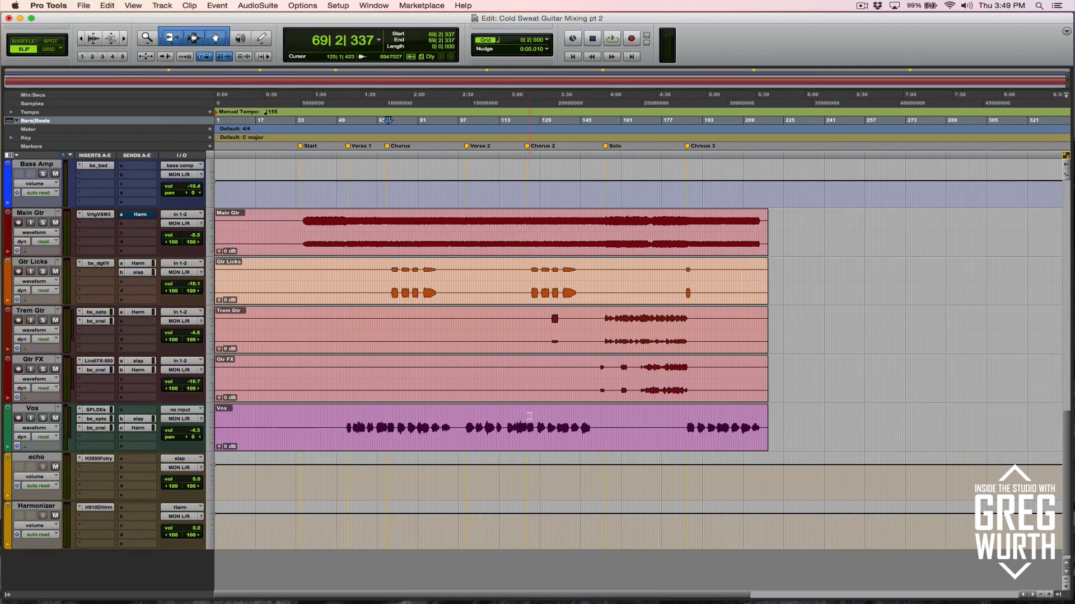
scroll(529, 418, "up", 15)
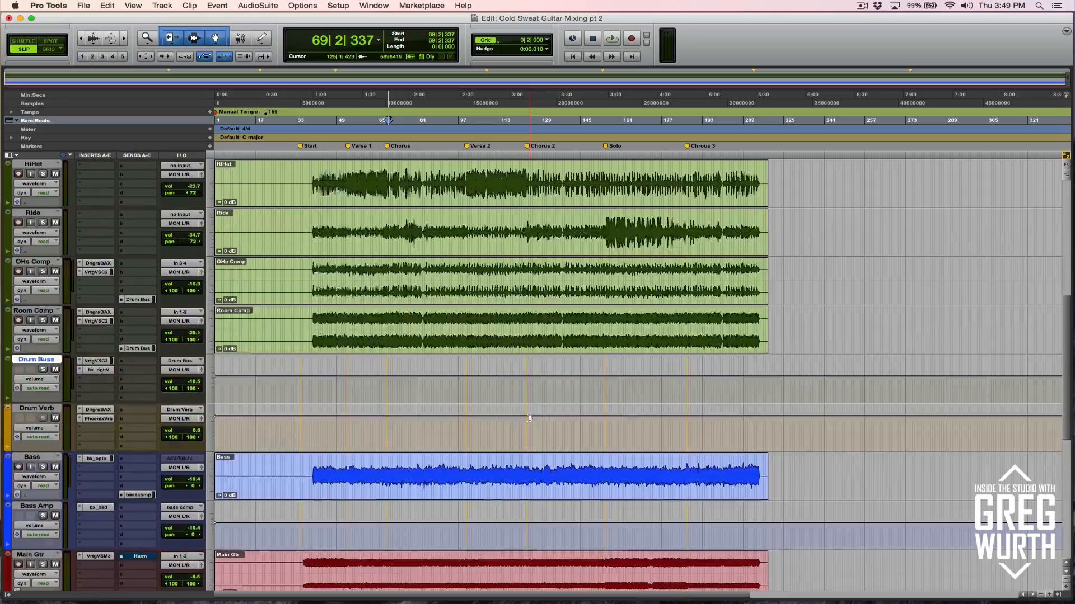
scroll(530, 418, "up", 3)
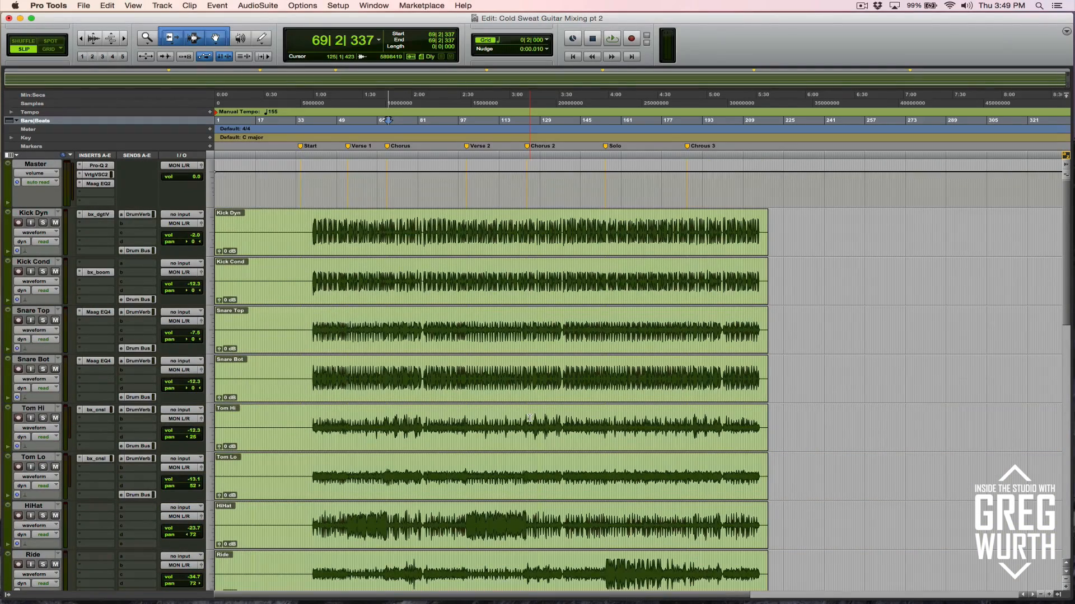
scroll(530, 418, "down", 2)
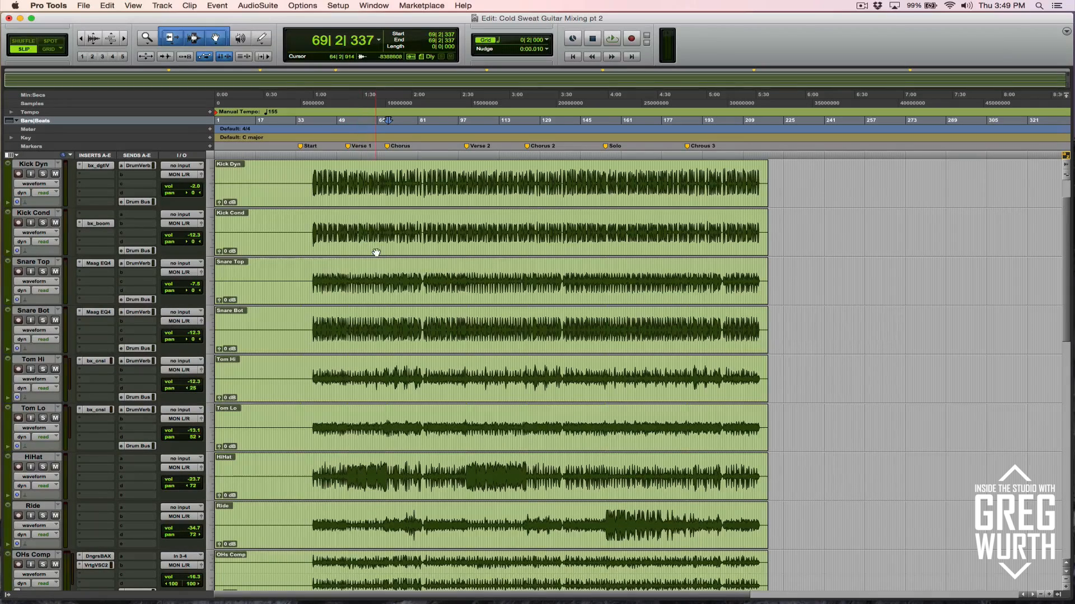
scroll(376, 252, "down", 1)
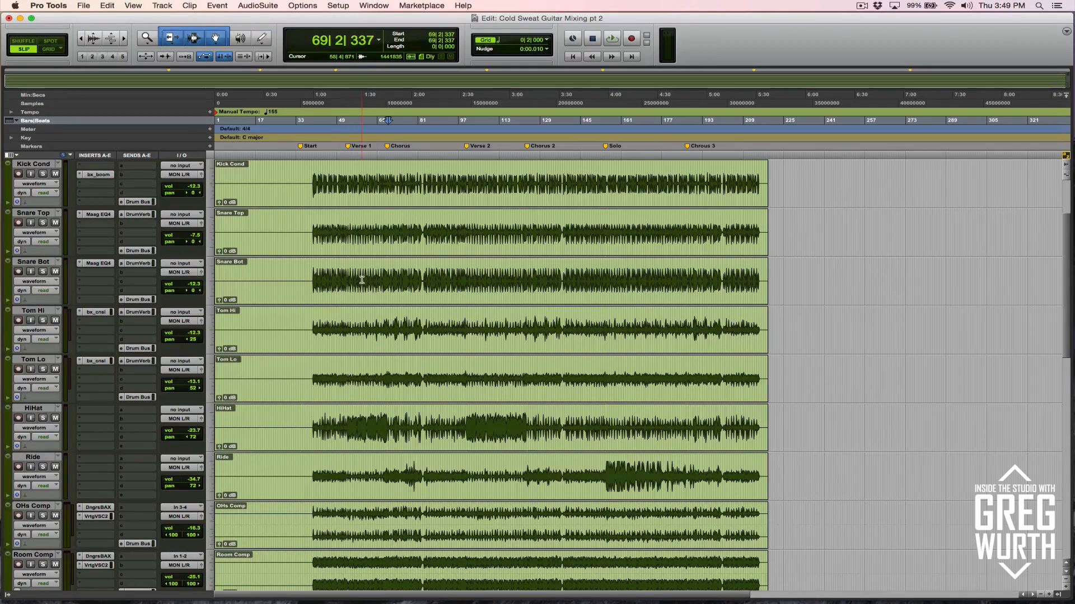
scroll(362, 280, "down", 1)
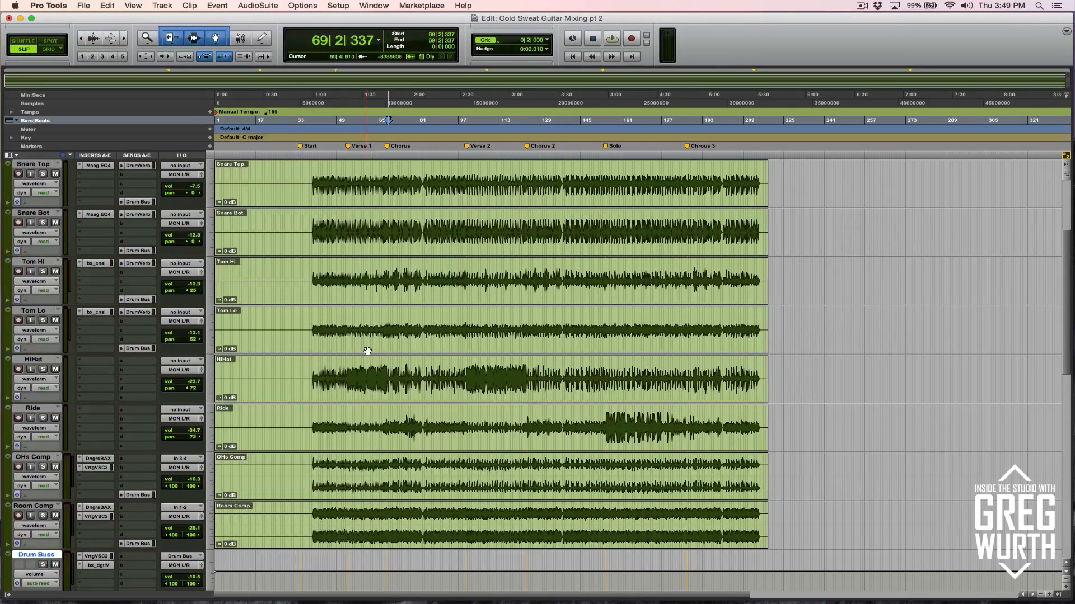
scroll(367, 351, "down", 2)
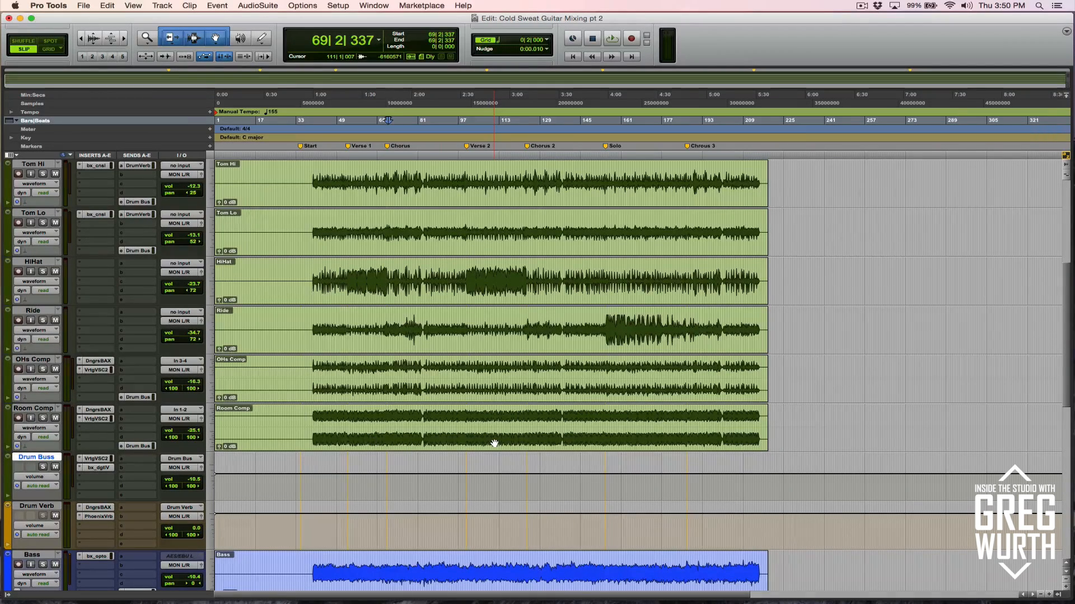
scroll(494, 443, "up", 5)
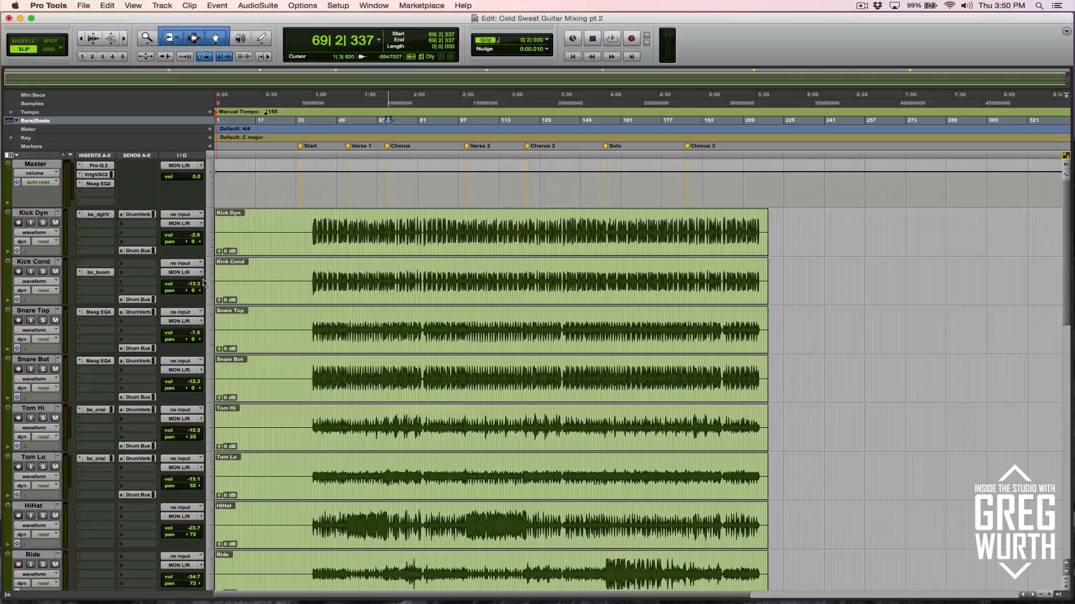
Place the cursor where the drums enter and inspect the Kick Dyn track's bx_digital V3 mix EQ settings.
left_click(311, 227)
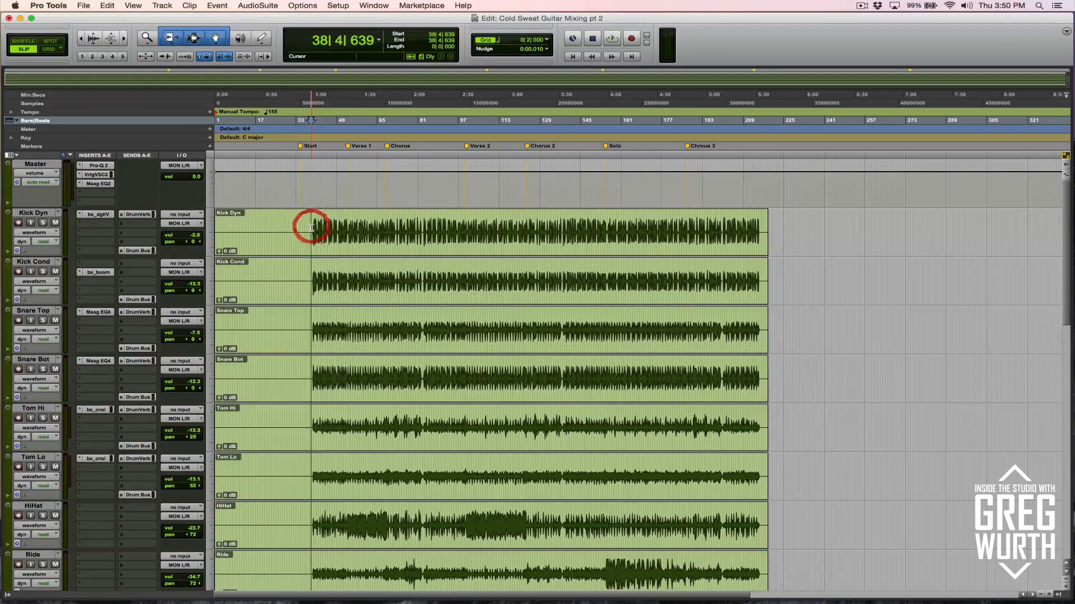
key("super+bracketright")
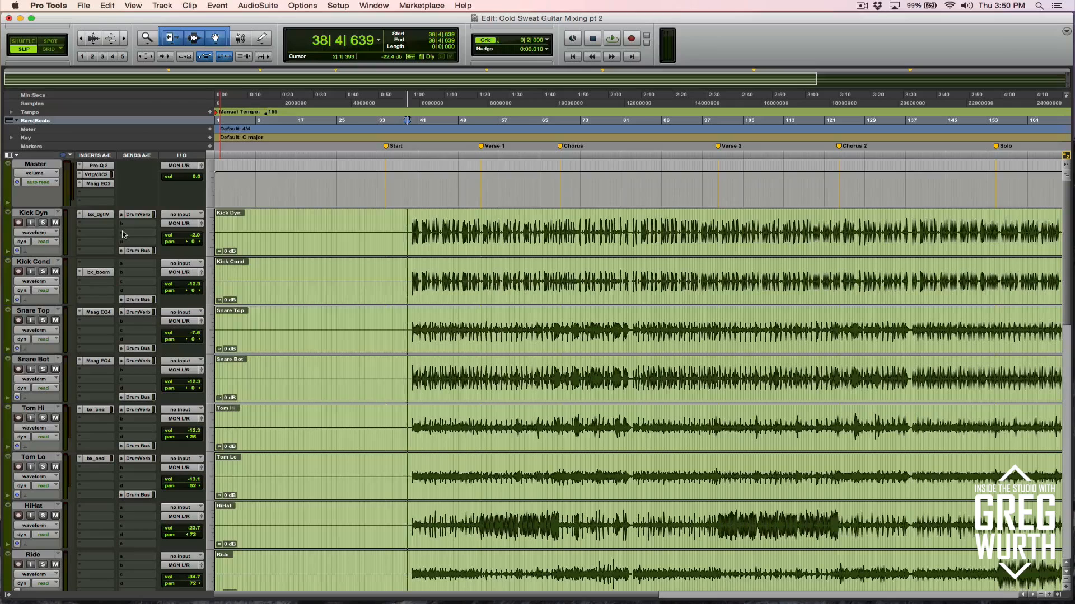
left_click(109, 214)
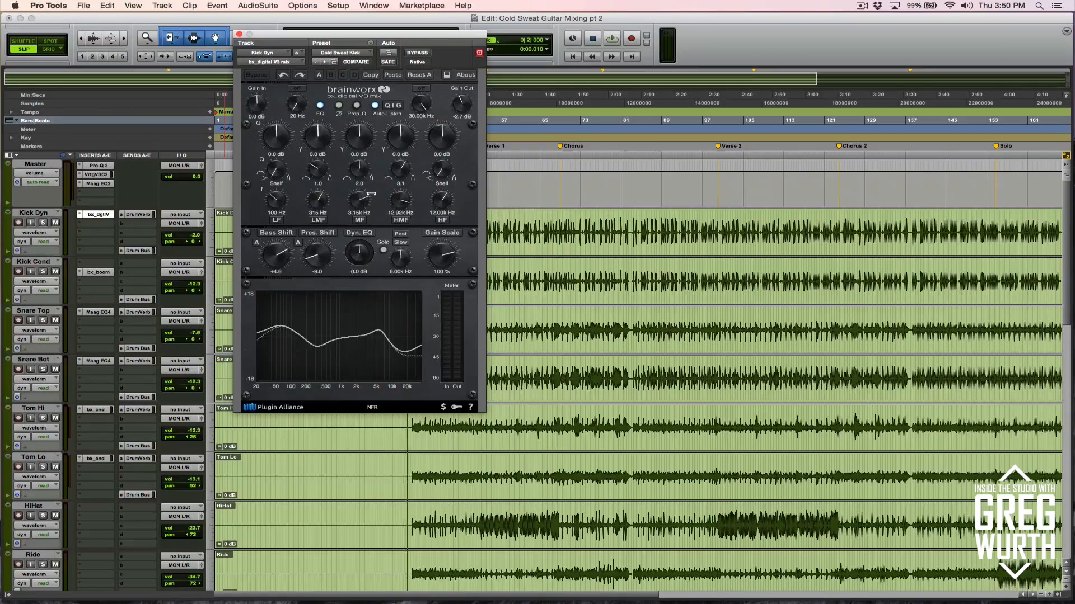
left_click(239, 34)
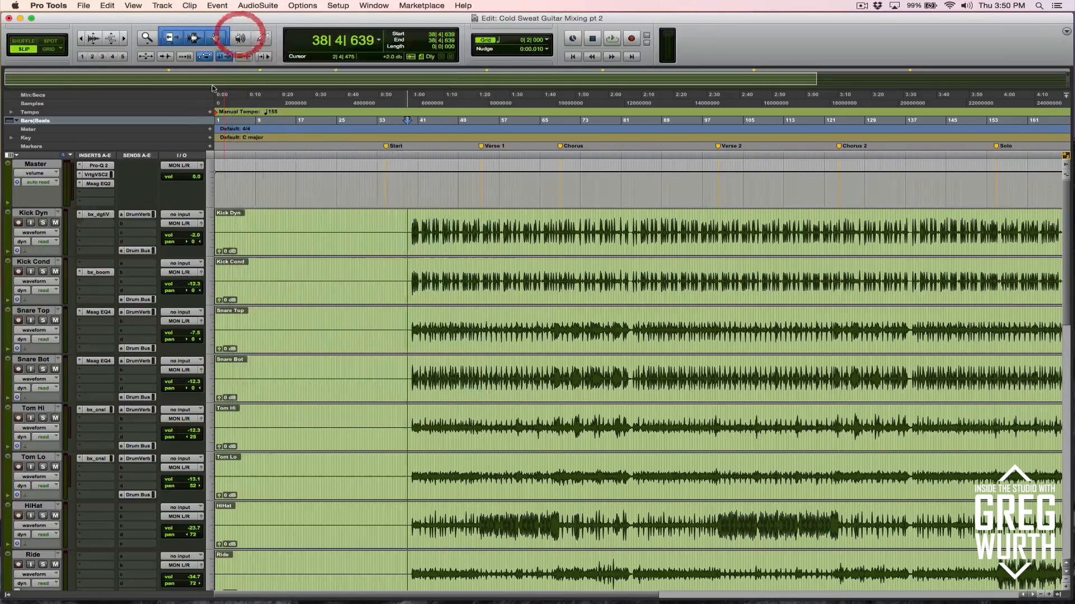
Solo Kick Dyn, play from about bar 39 and compare its bx_digital EQ bypassed and active.
left_click(413, 220)
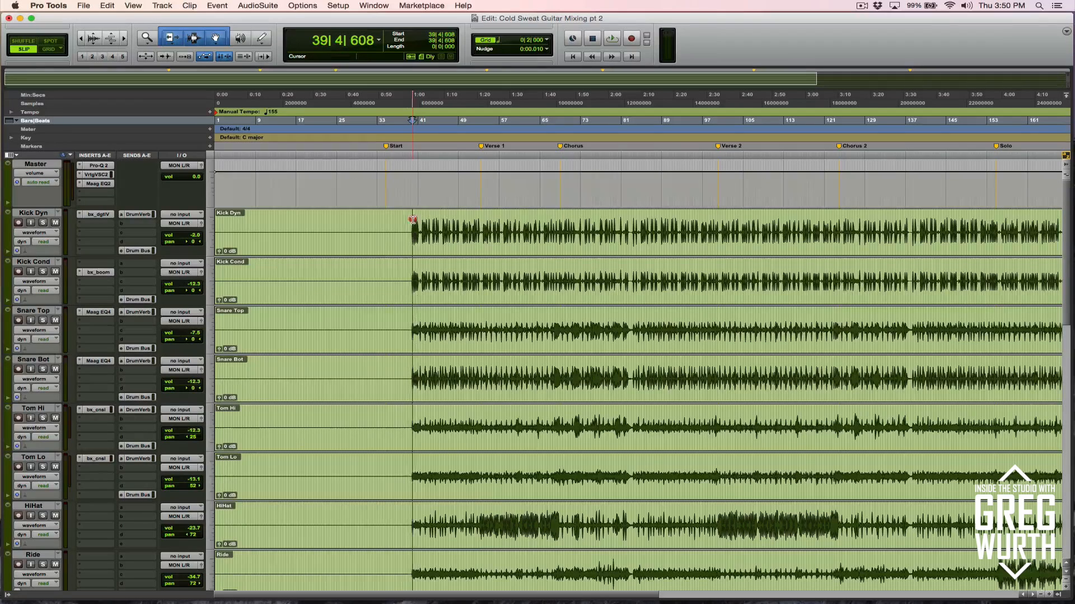
left_click(43, 222)
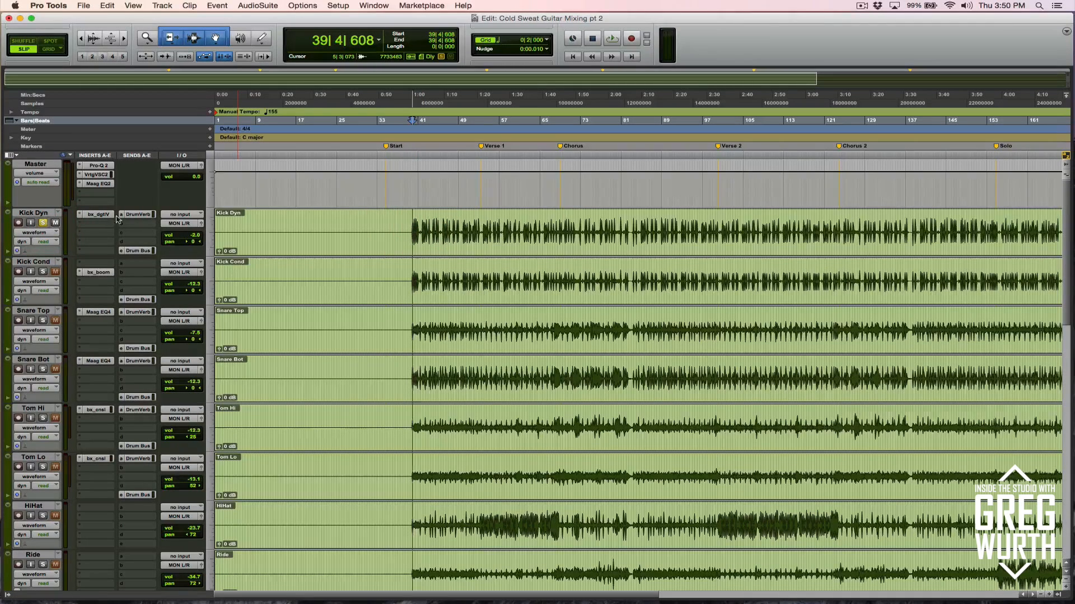
key("space")
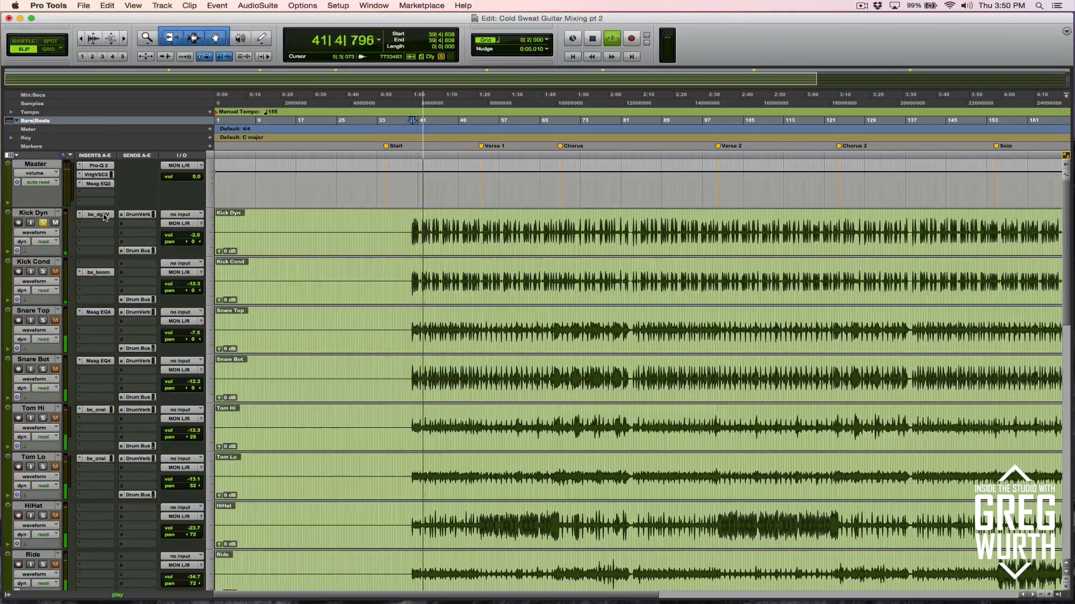
left_click(103, 216)
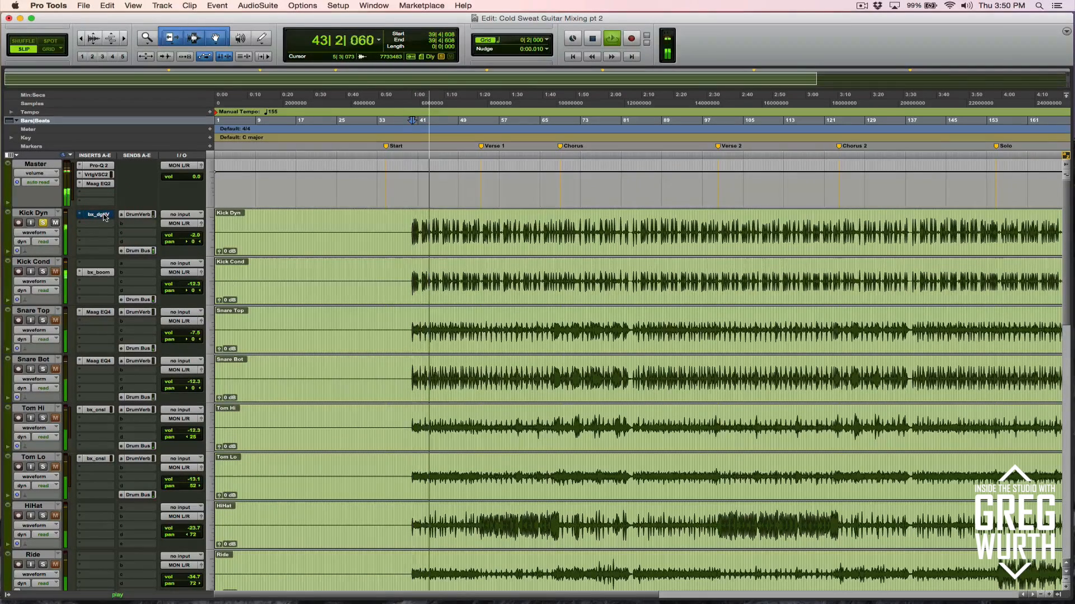
left_click(104, 216)
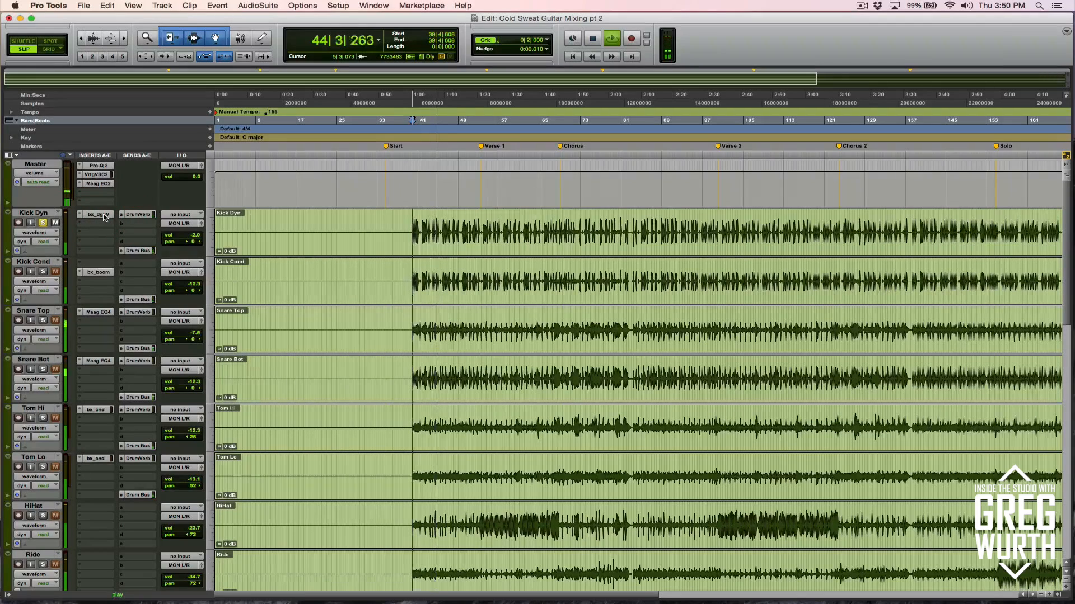
Stop playback and unsolo the Kick Dyn track.
key("space")
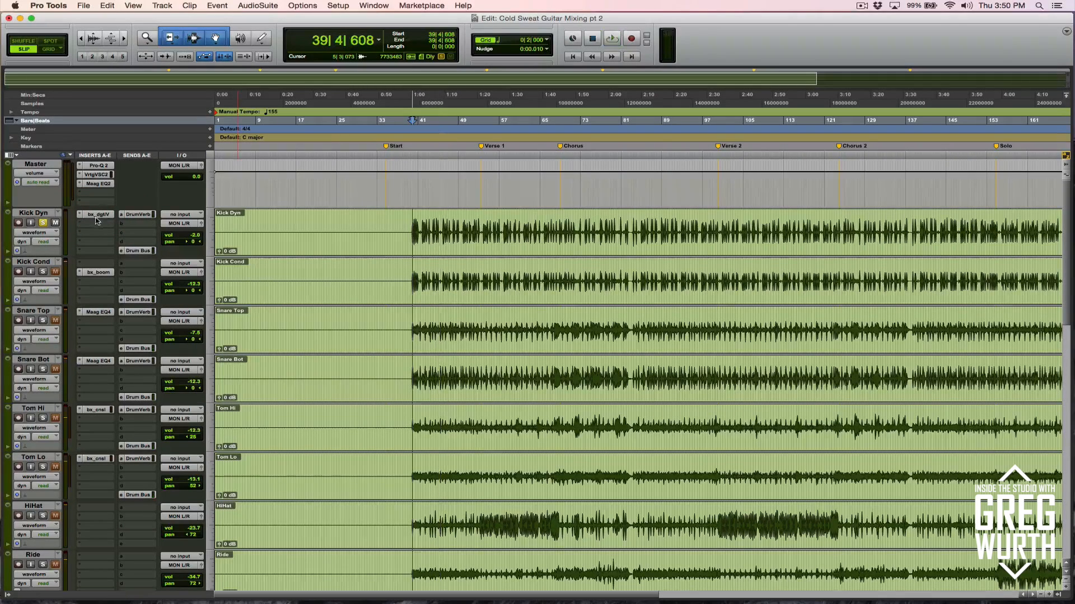
left_click(43, 224)
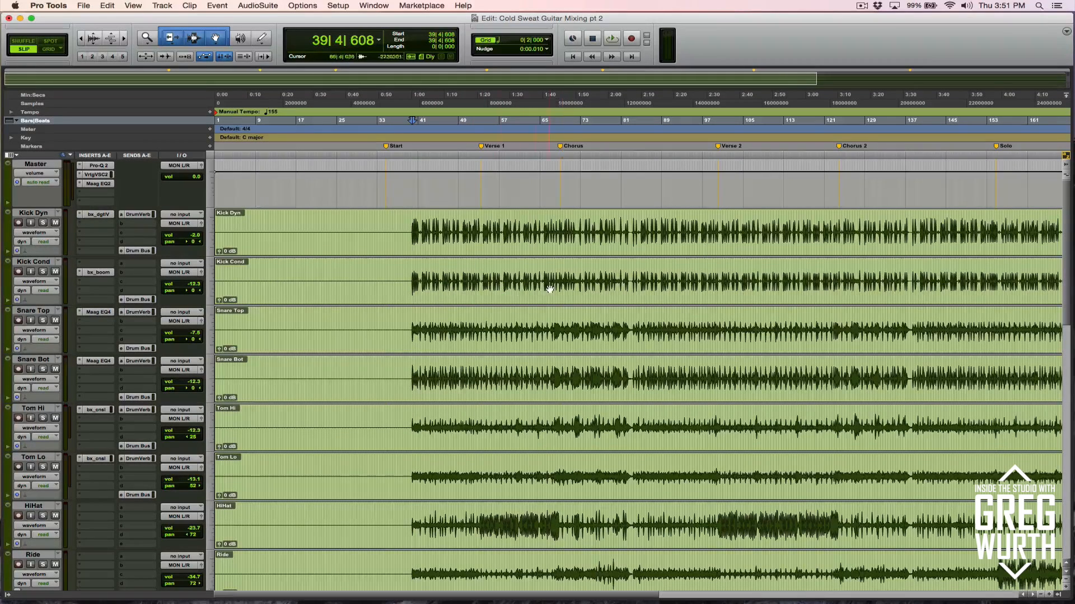
Solo Kick Cond and compare its bx_boom! plug-in bypassed and active during playback, closing the plug-in and unsoloing the track when done.
left_click(99, 272)
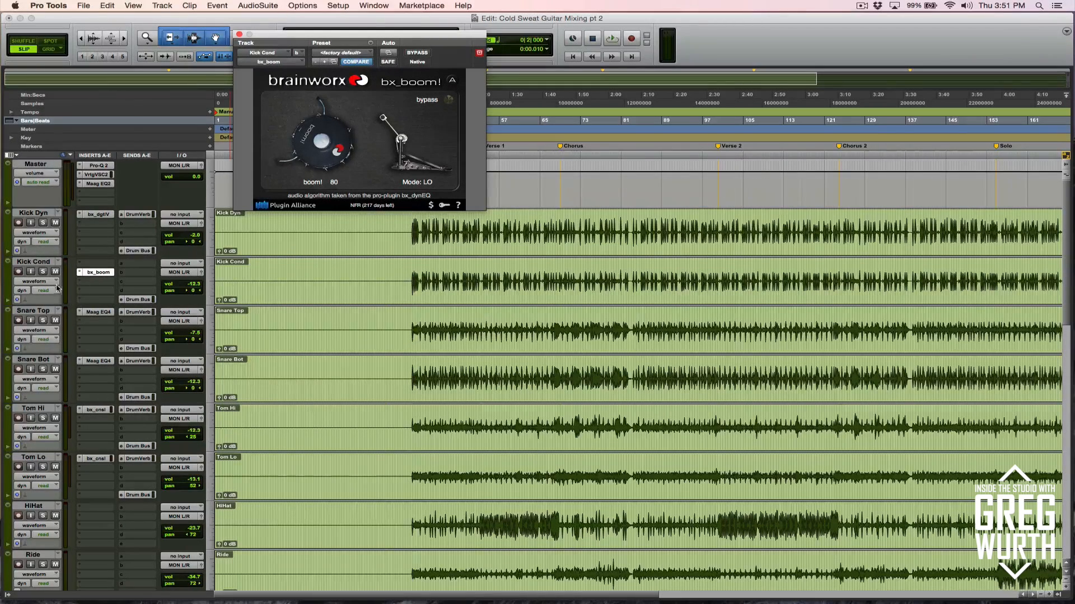
left_click(42, 273)
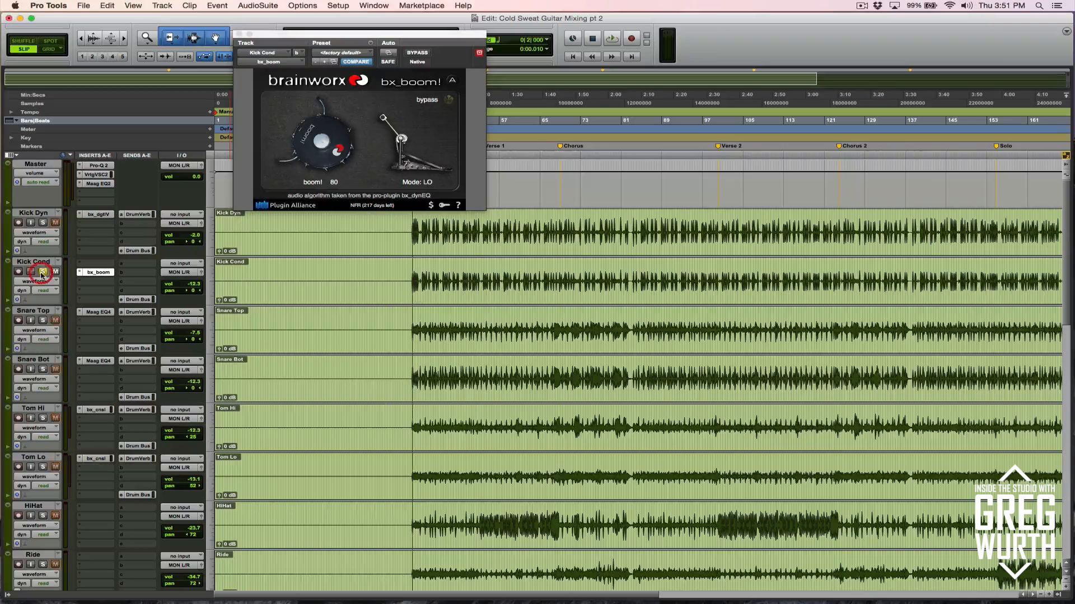
left_click(417, 53)
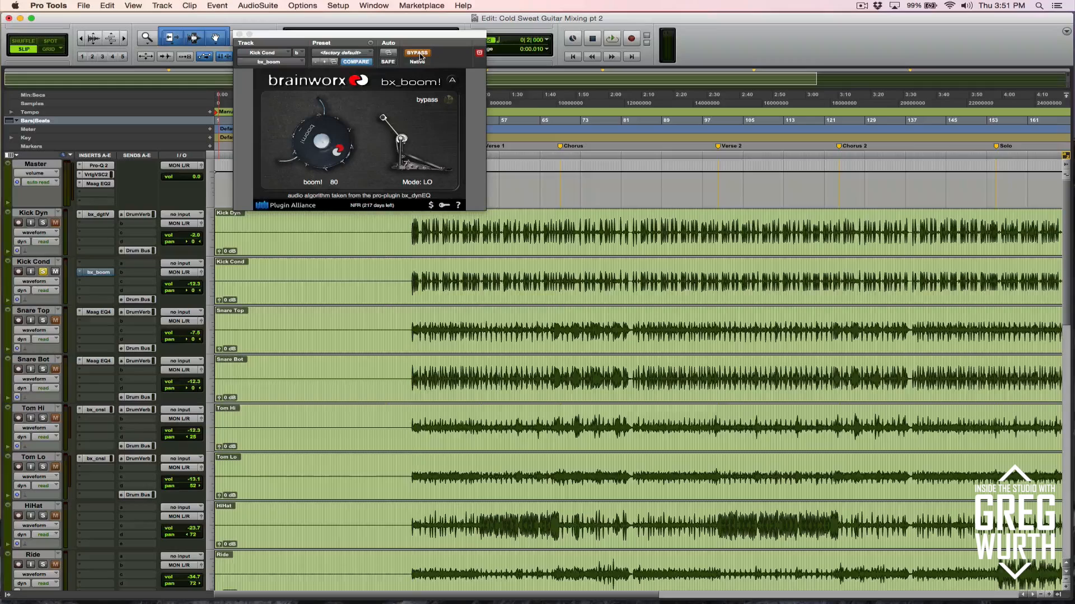
key("space")
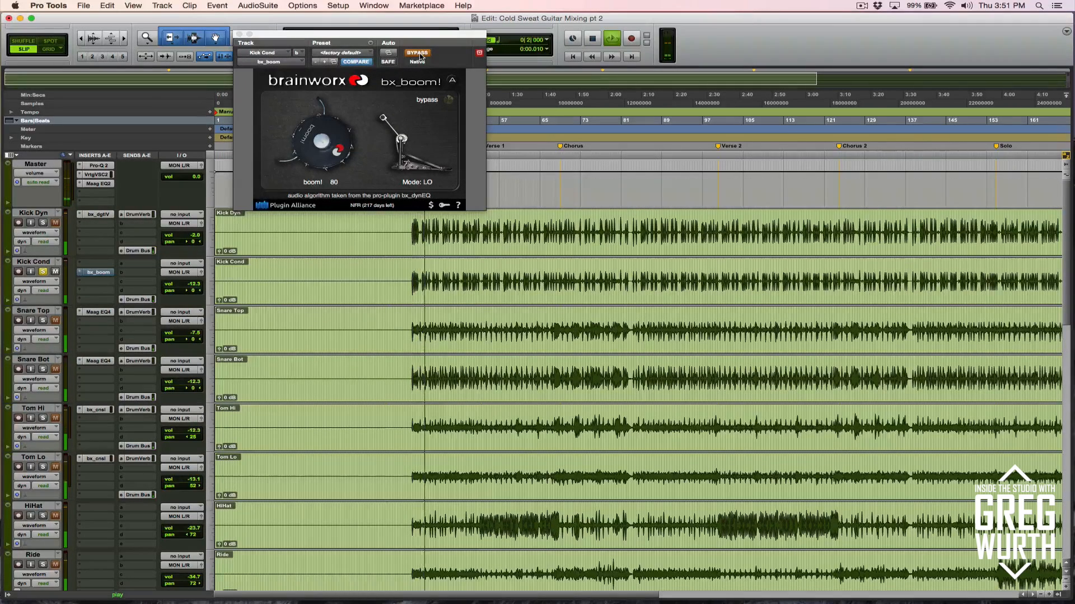
left_click(418, 53)
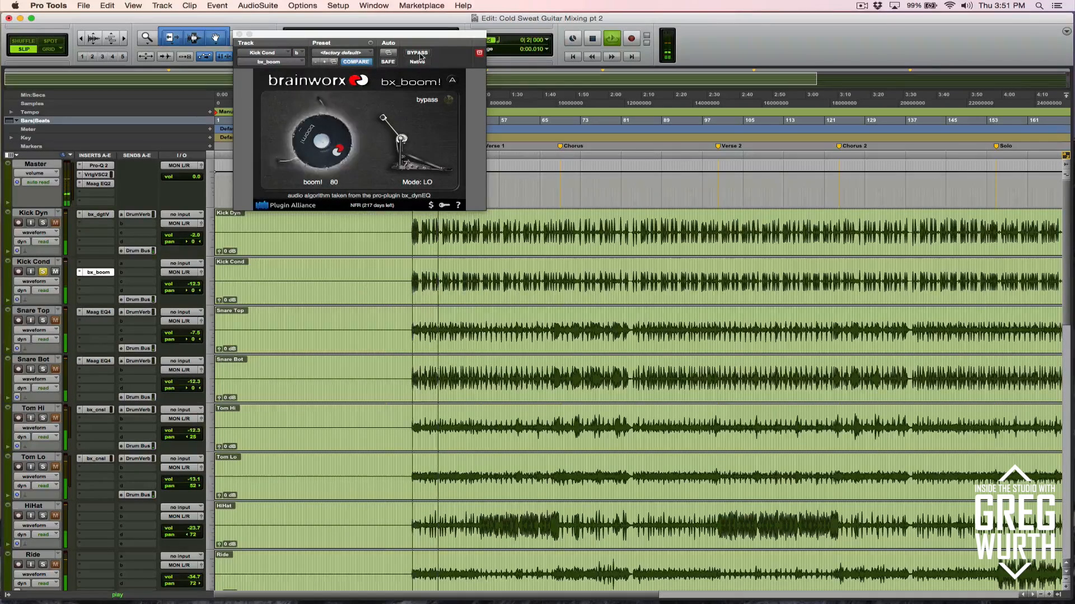
key("space")
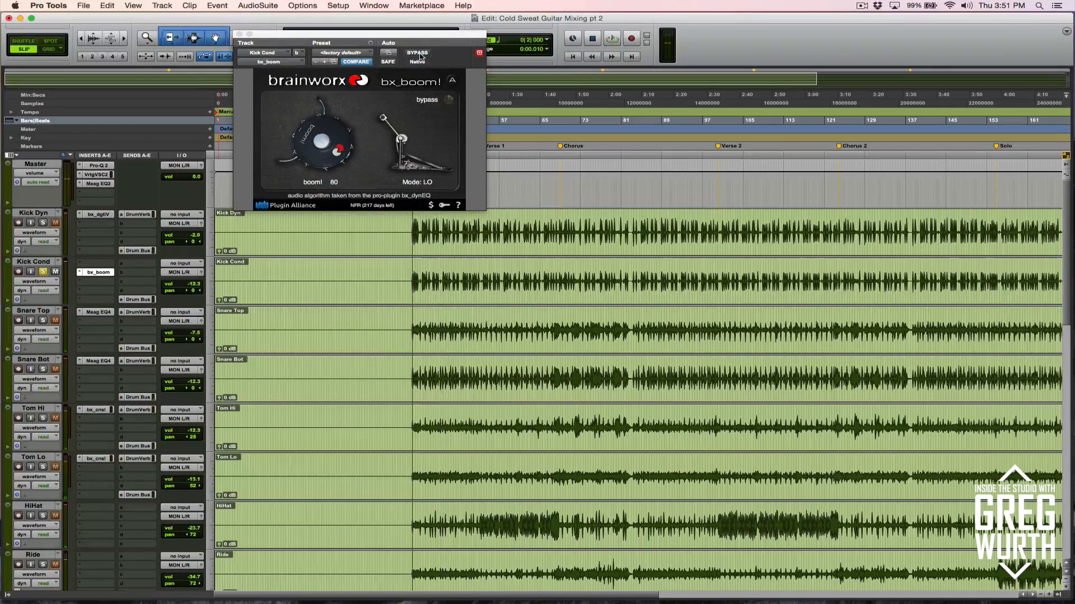
left_click(240, 34)
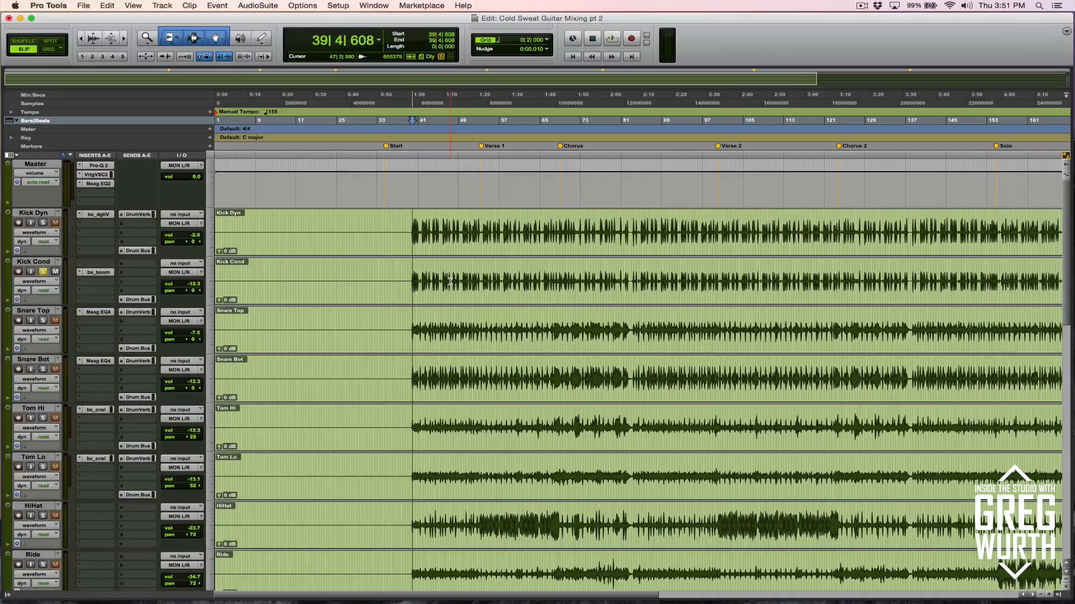
left_click(42, 272)
Open the Snare Top track's Maag EQ4, solo the track and place the cursor at about bar 43.
left_click(97, 312)
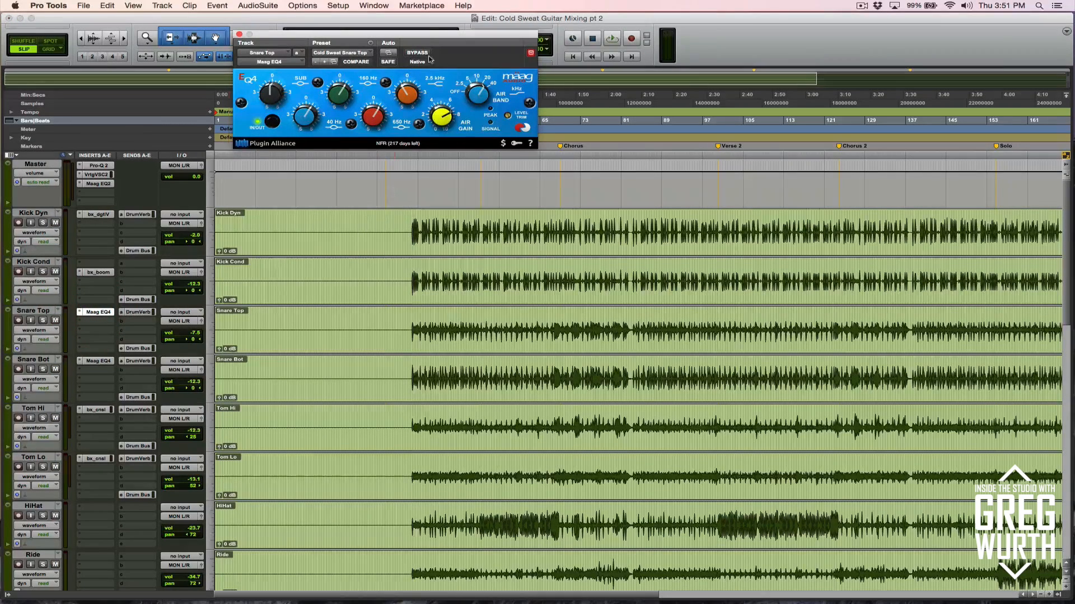
left_click_drag(429, 37, 402, 19)
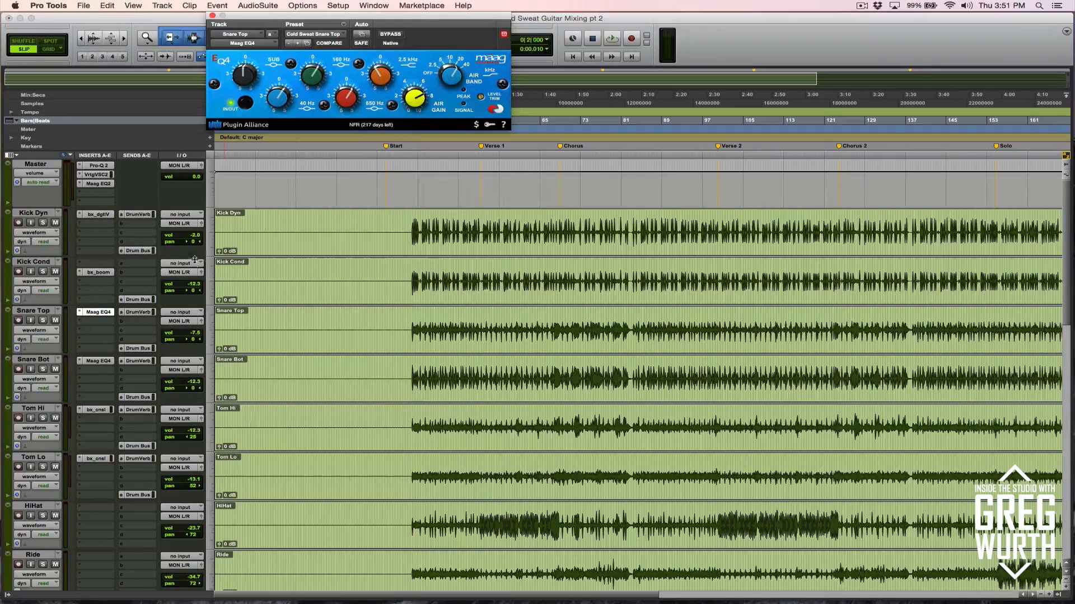
left_click(43, 321)
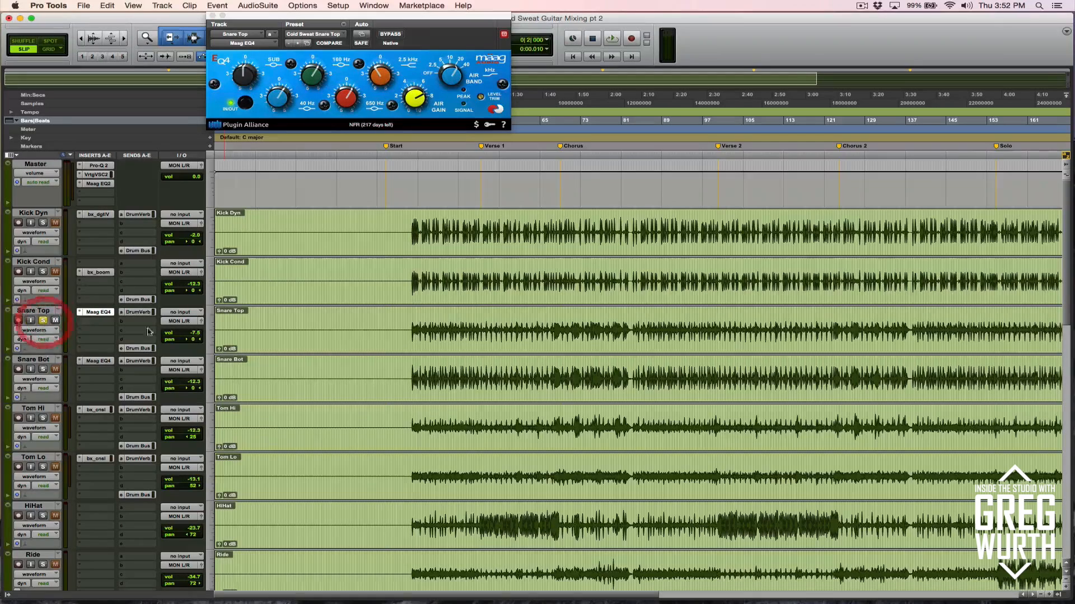
left_click(428, 322)
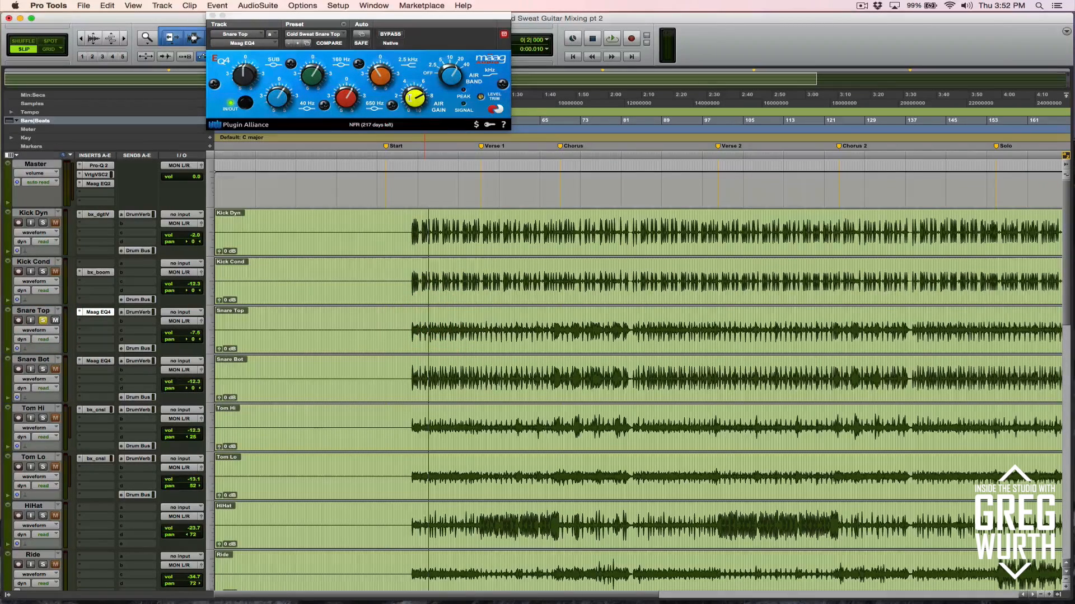
Mute Snare Top's Drum Verb send and compare its Maag EQ4 bypassed and active during playback, closing the EQ and unsoloing the track when done.
left_click(391, 35)
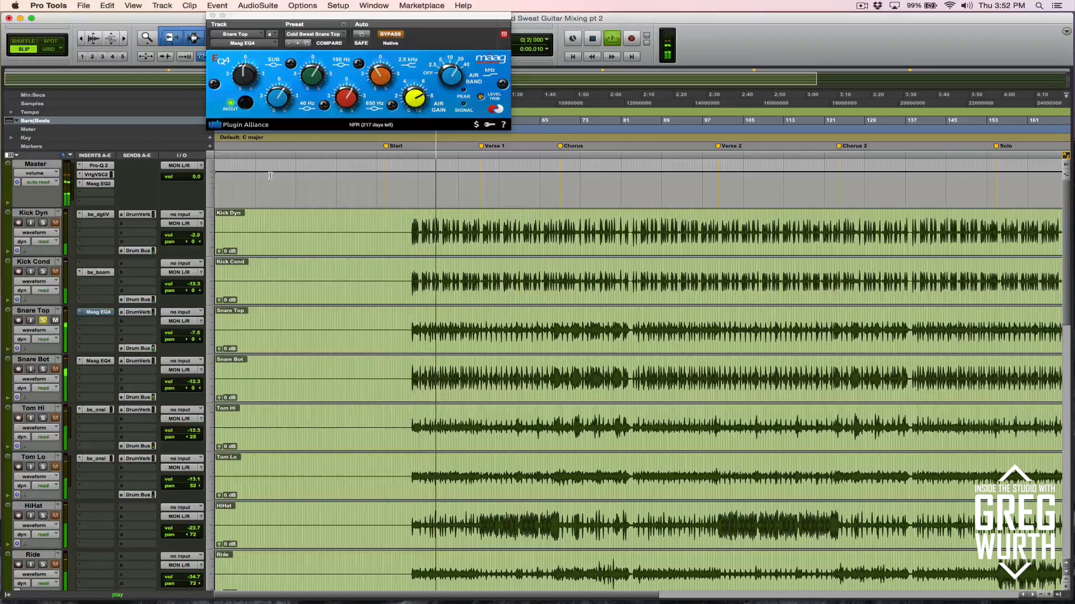
left_click(140, 313, "super")
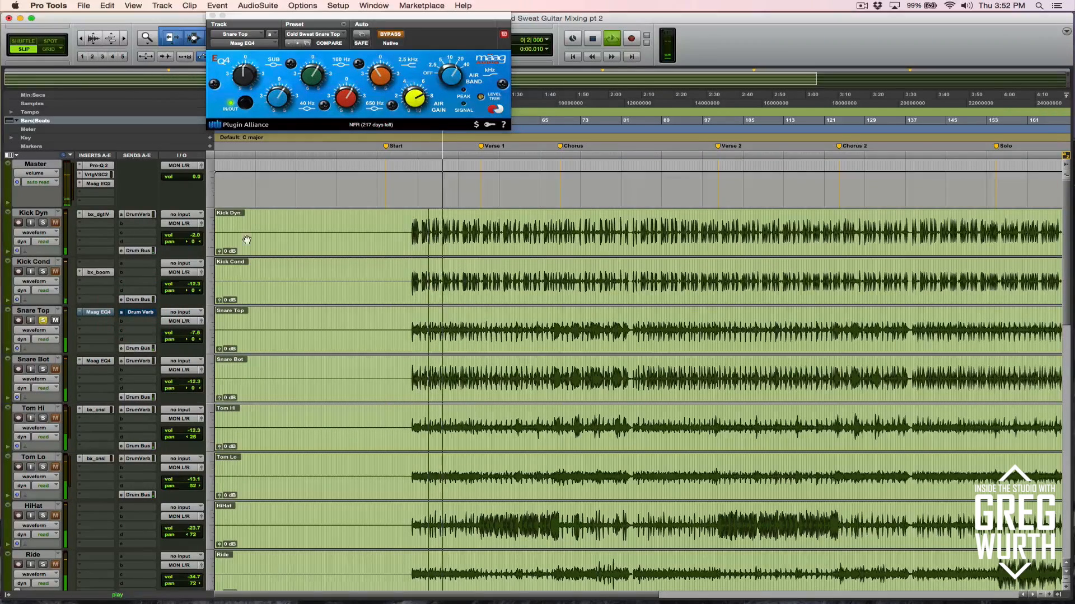
left_click(398, 36)
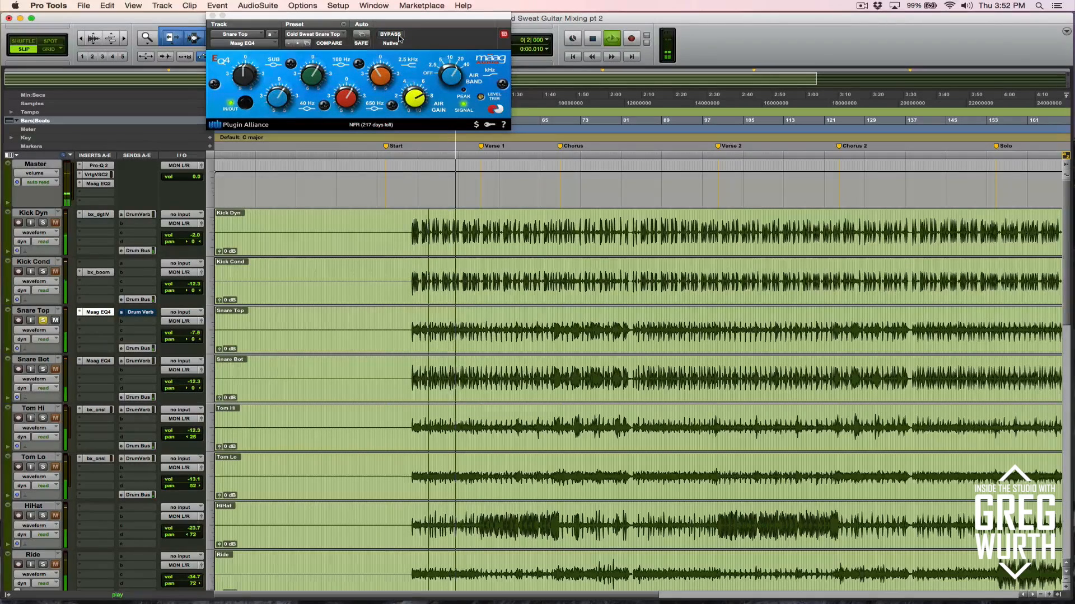
left_click(398, 36)
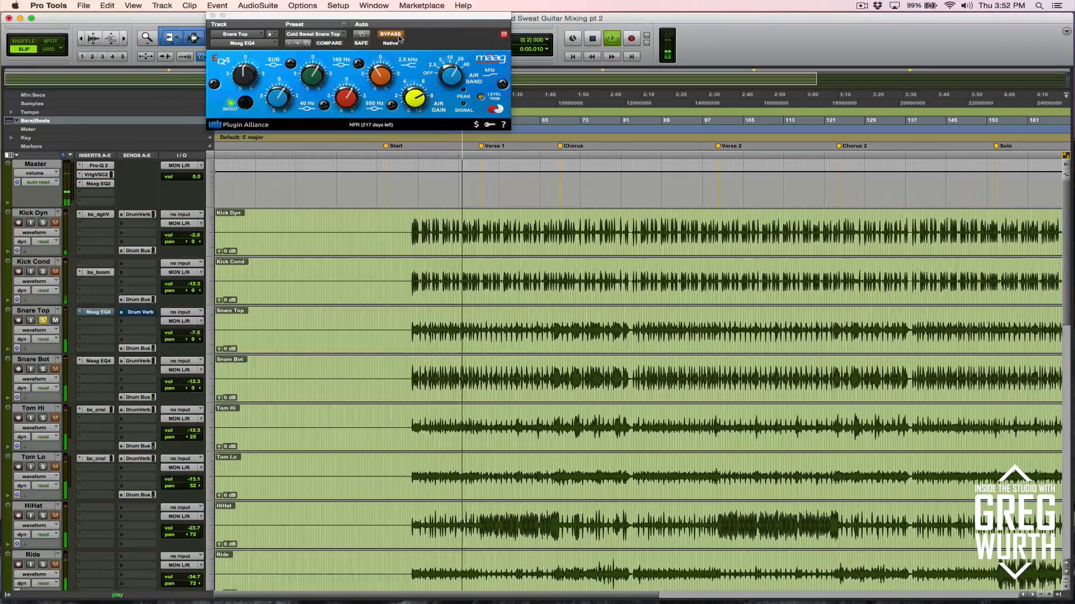
left_click(398, 36)
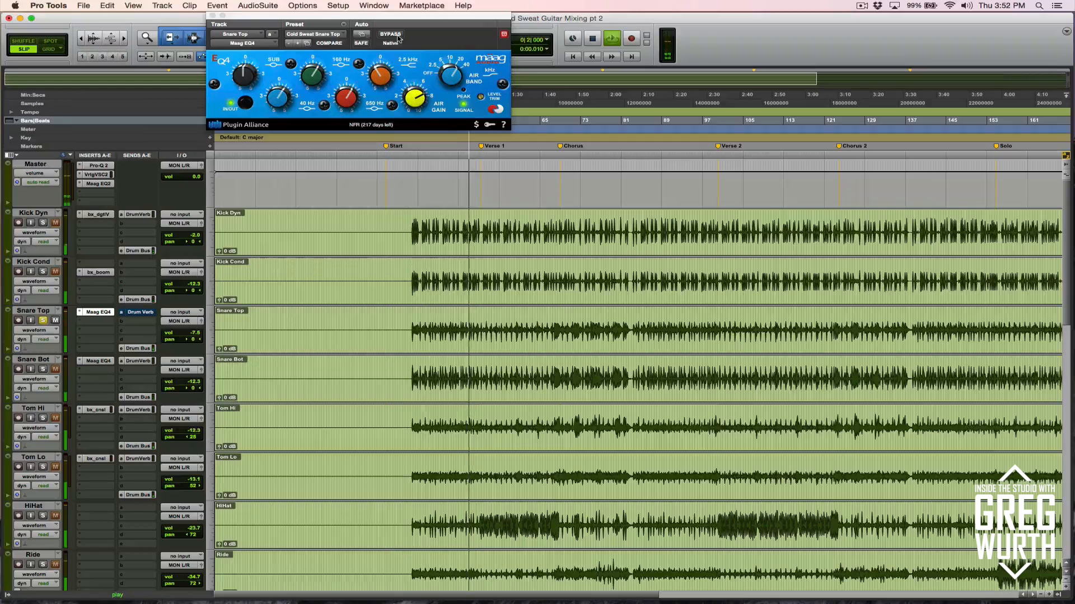
key("space")
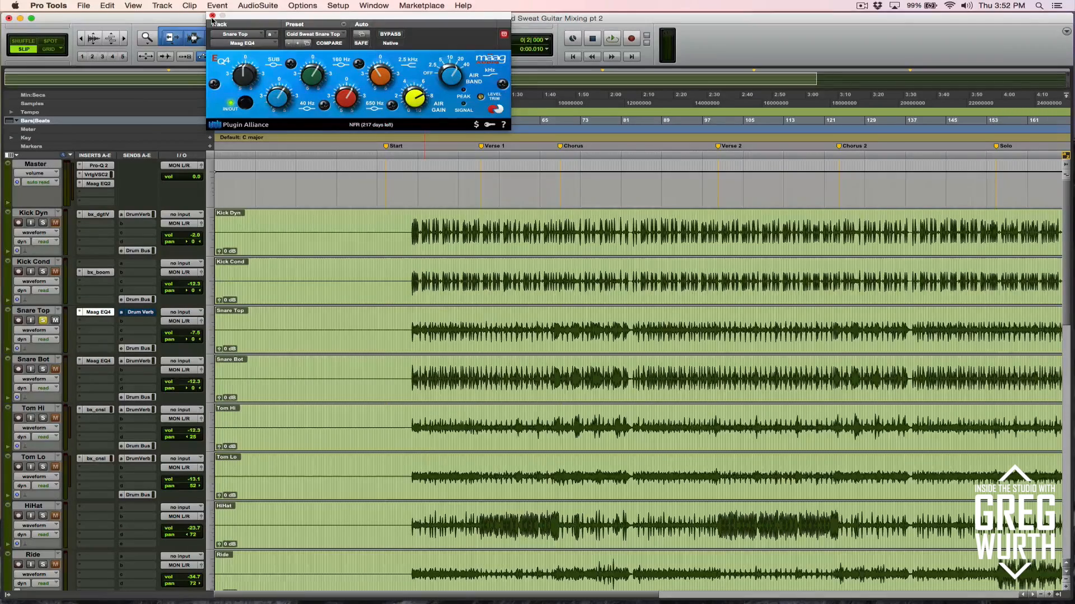
left_click(212, 16)
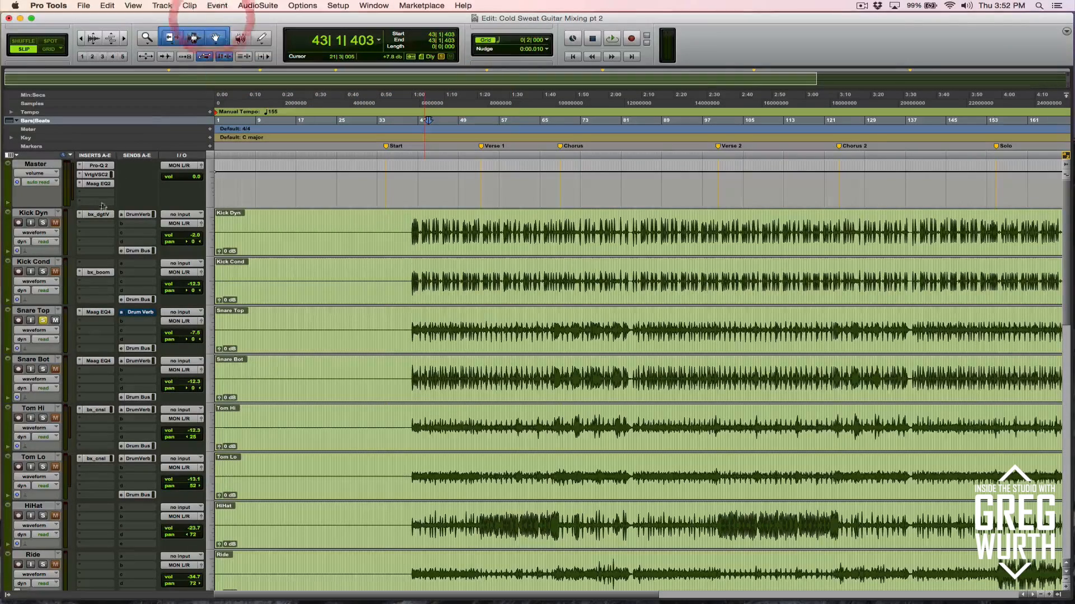
left_click(43, 320)
Solo the OHs Comp track and inspect the settings of its Vertigo VSC-2 compressor and Dangerous BAX EQ.
scroll(102, 403, "down", 5)
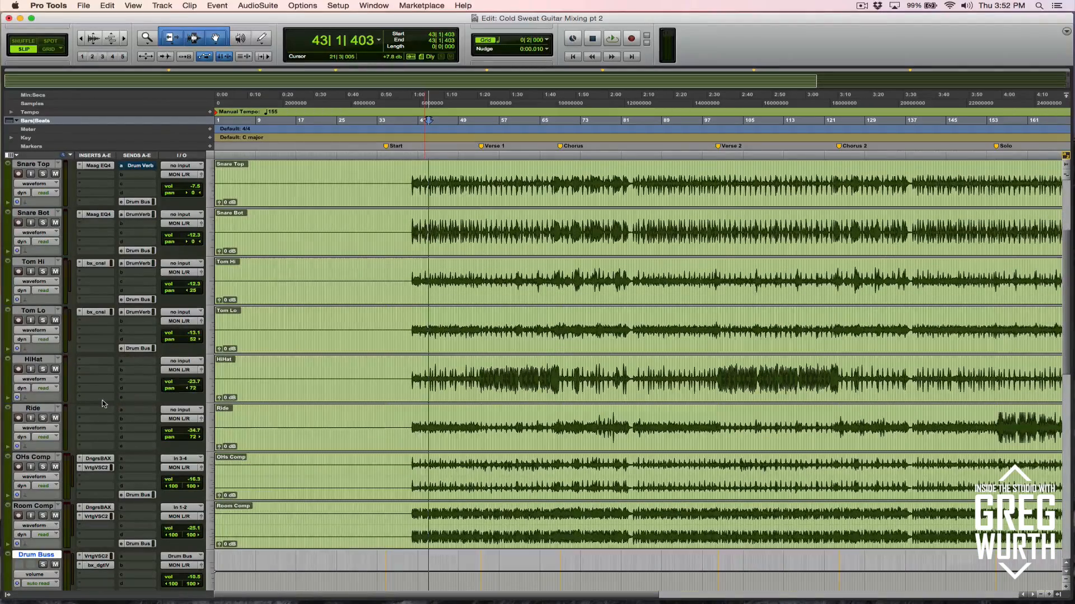
scroll(103, 403, "down", 3)
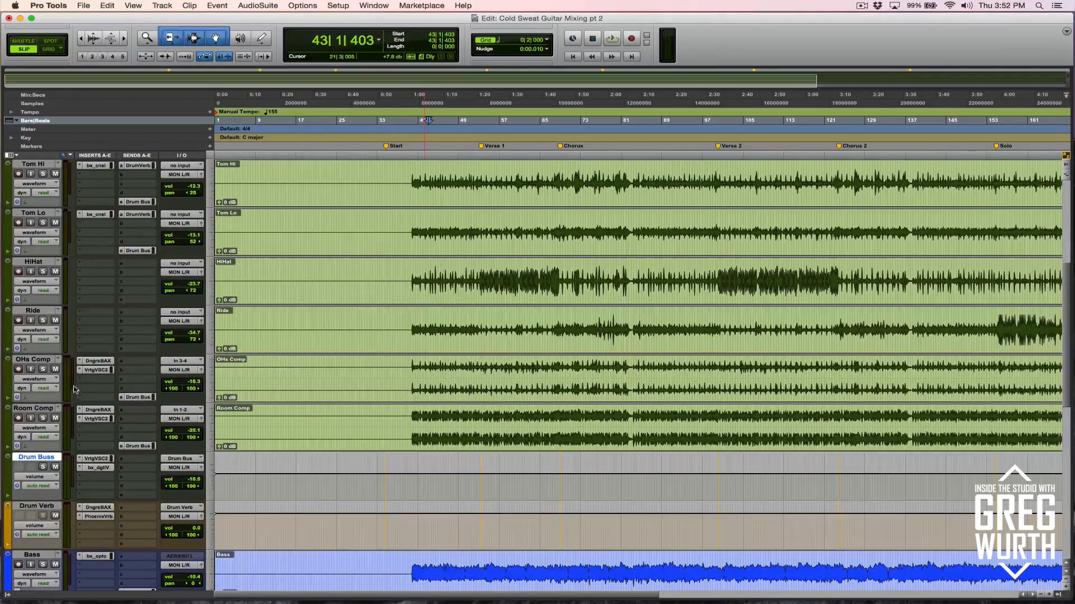
left_click(43, 369)
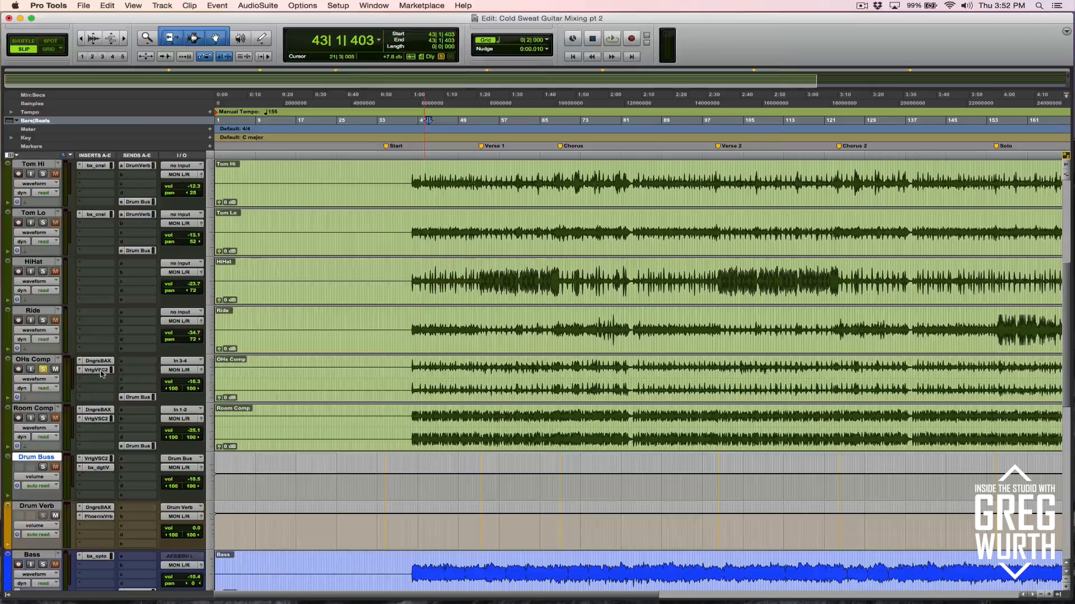
left_click(96, 370)
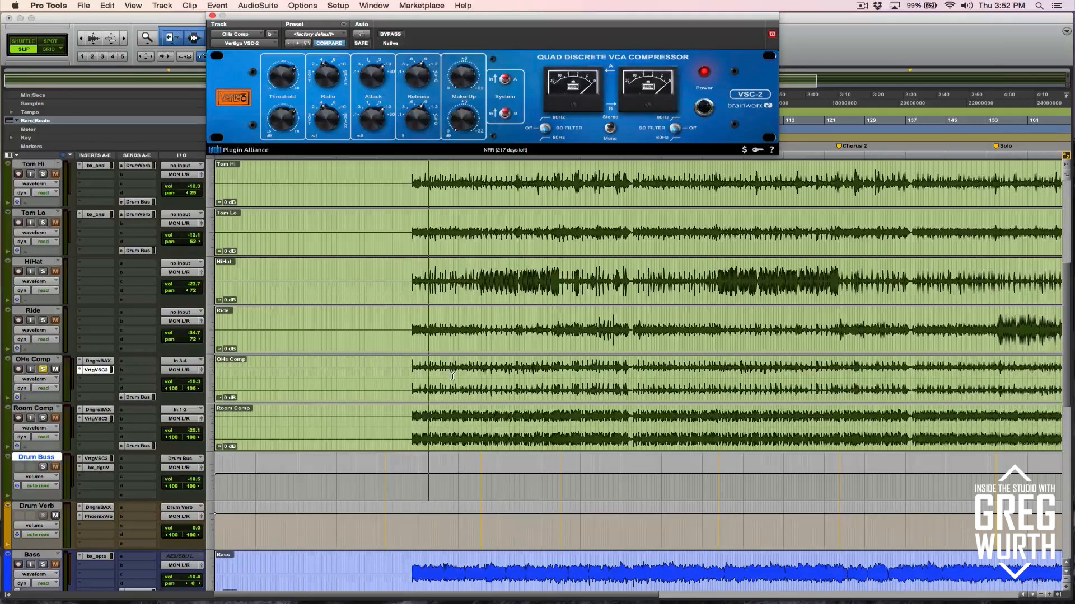
left_click(432, 370)
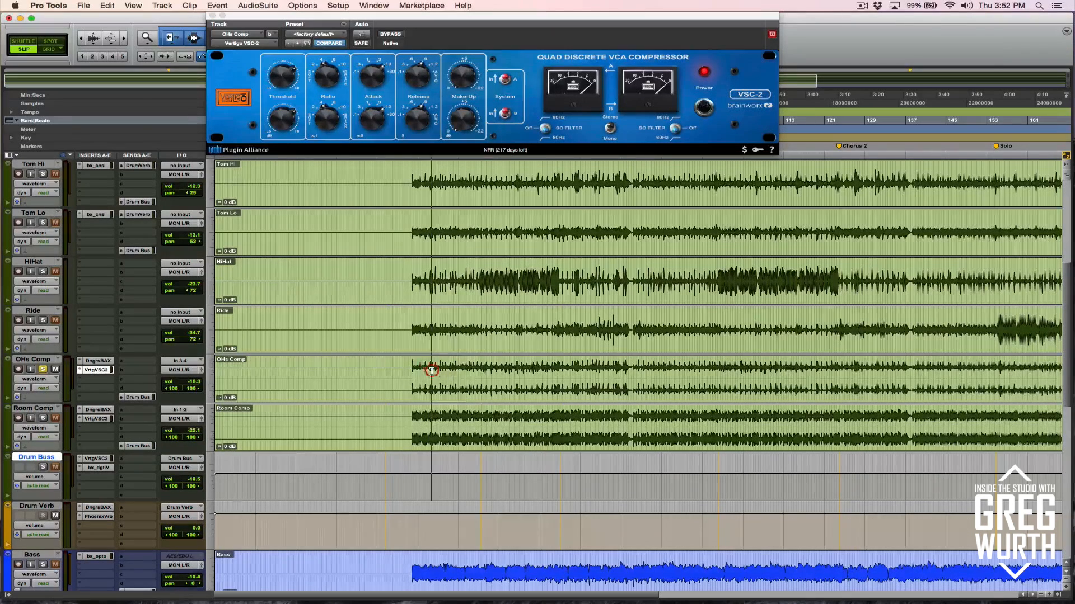
left_click(98, 361)
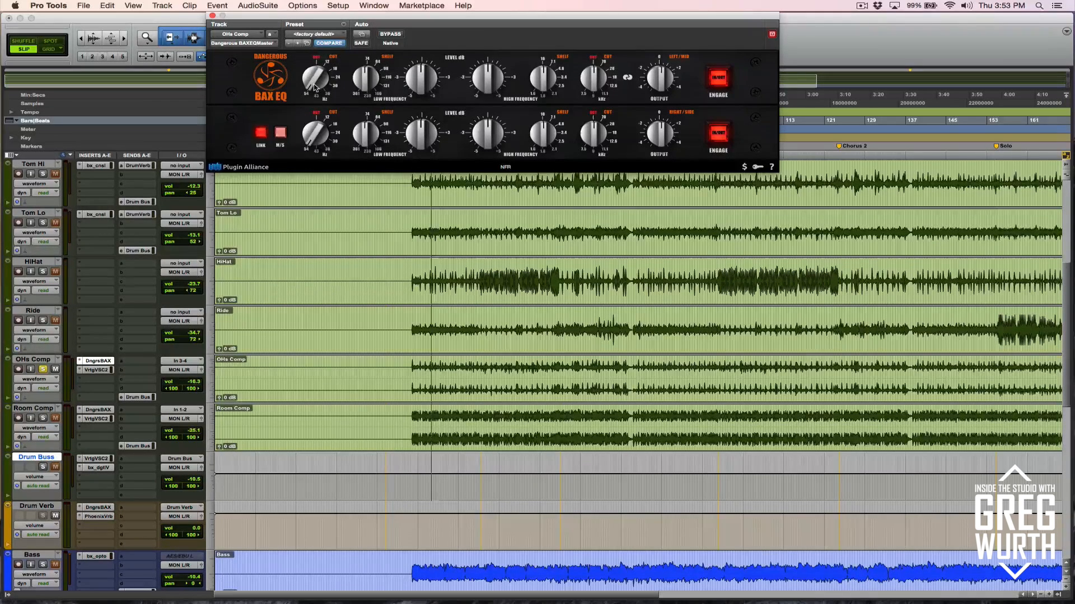
left_click(212, 16)
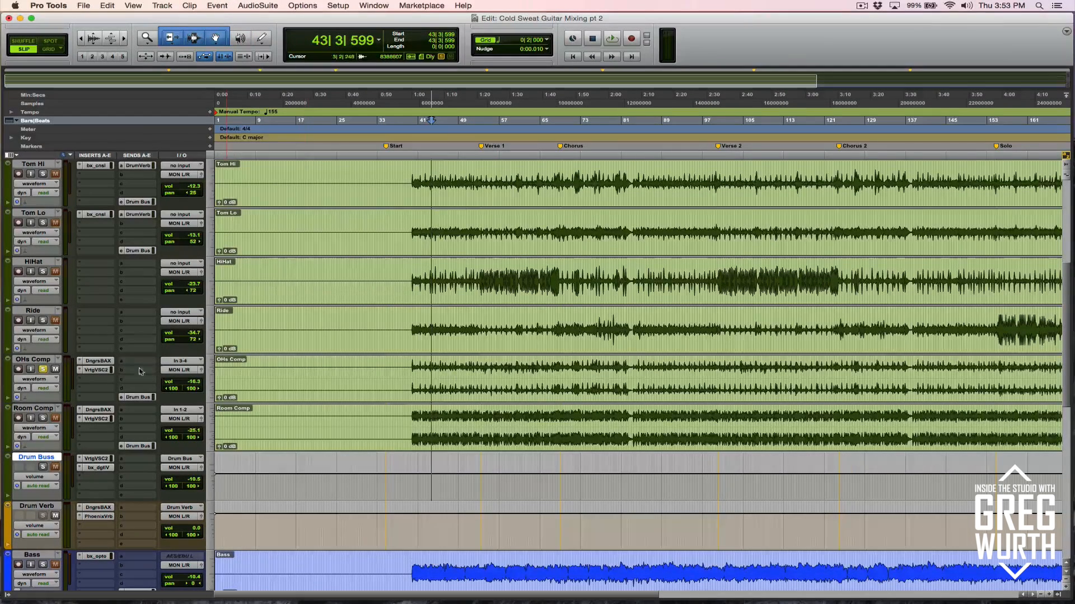
Play OHs Comp from about bar 39 with its Vertigo VSC-2 bypassed, and reactivate and open the compressor during playback.
left_click(98, 371)
left_click(413, 365)
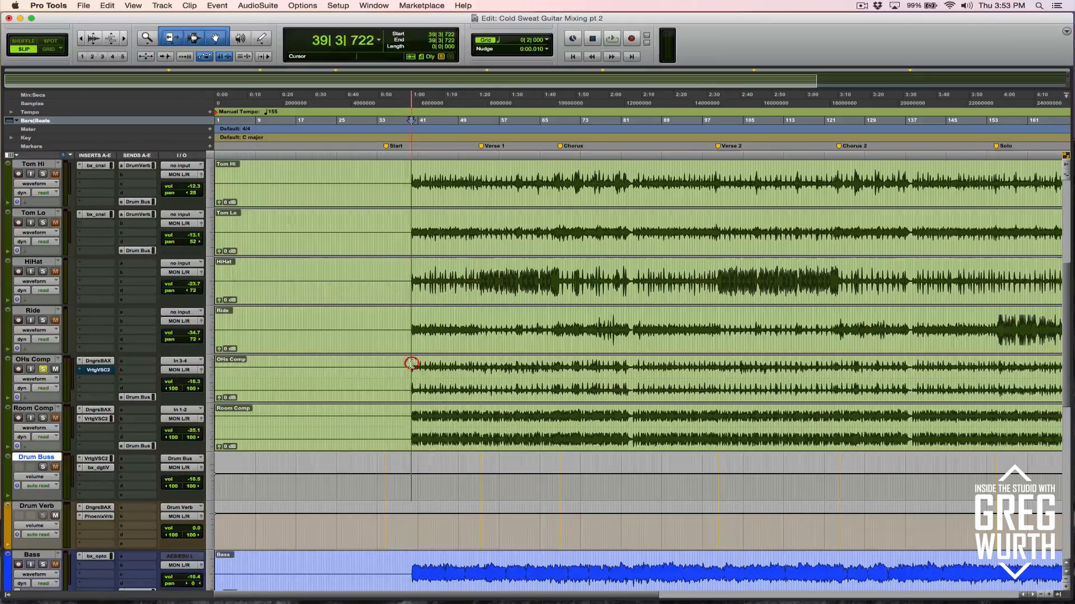
key("space")
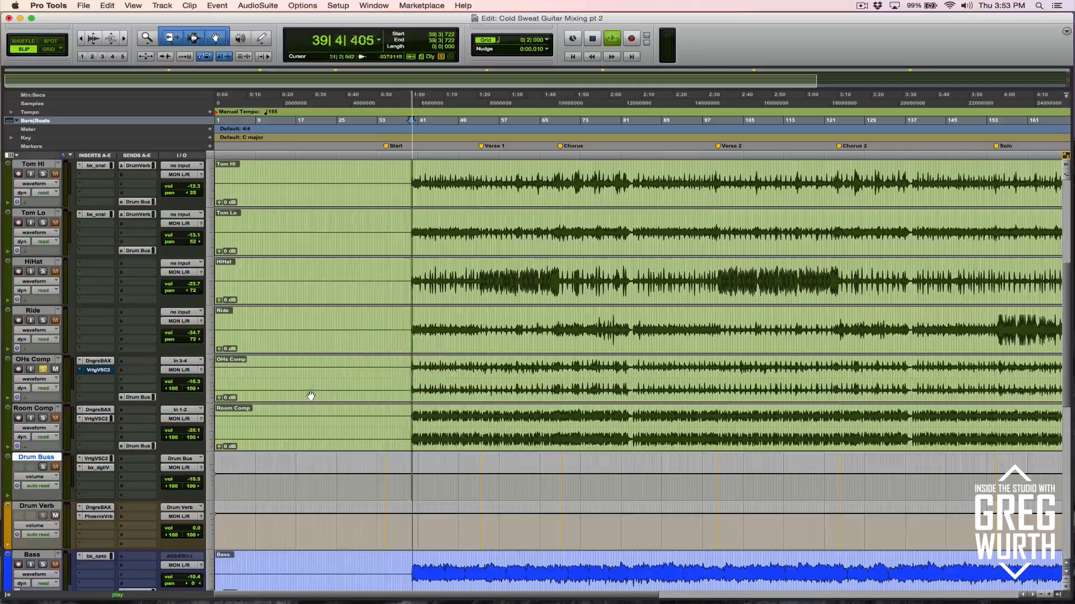
left_click(104, 371, "super")
left_click(103, 372)
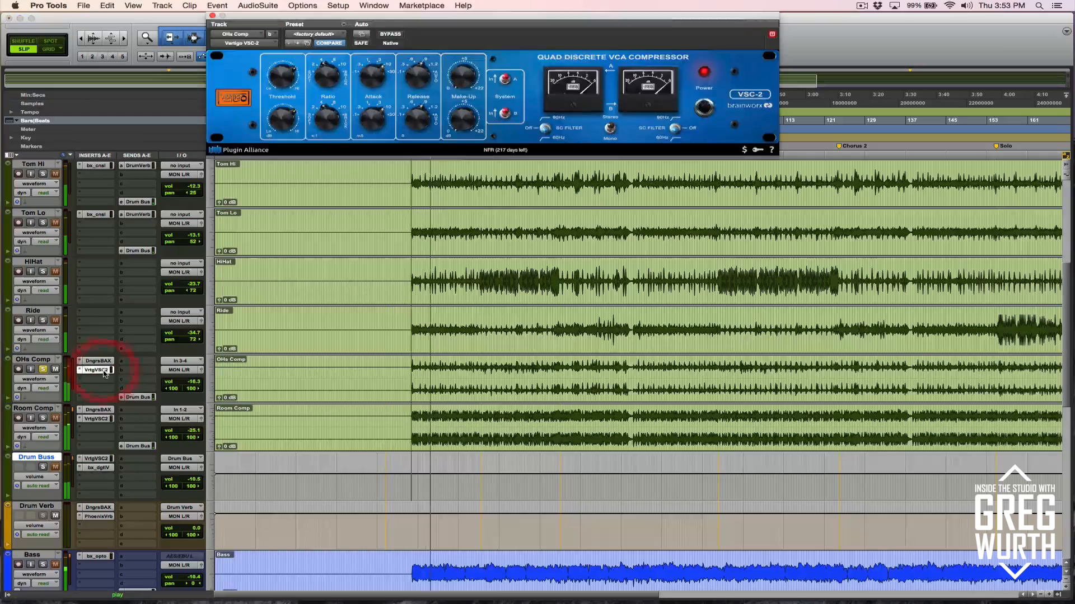
Set a make-up gain of +3.5 dB on the OHs Comp VSC-2 and compare the compressor bypassed and active.
left_click(390, 34)
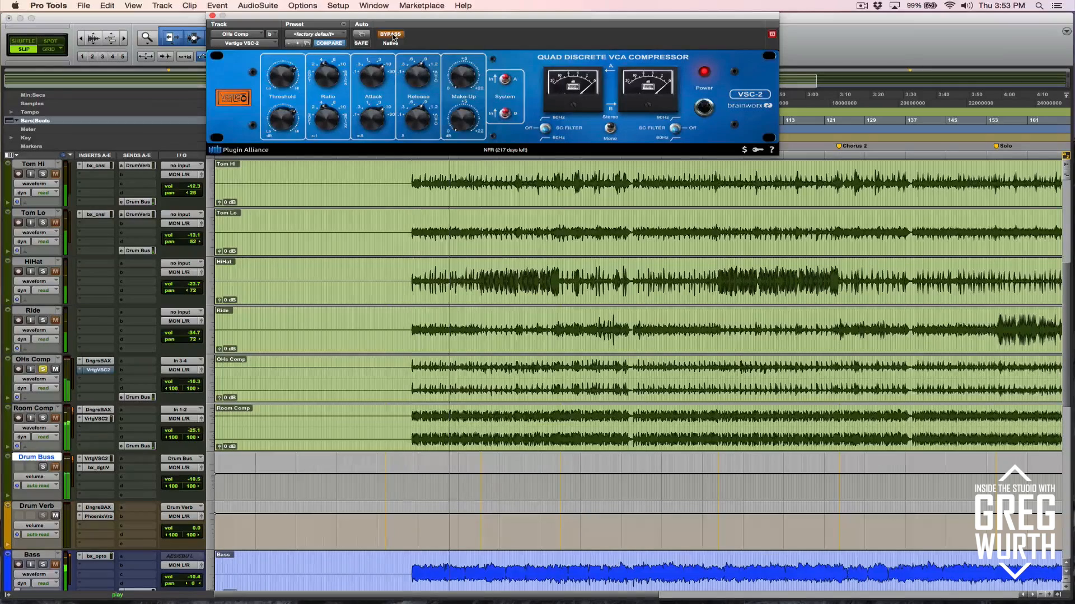
left_click(391, 34)
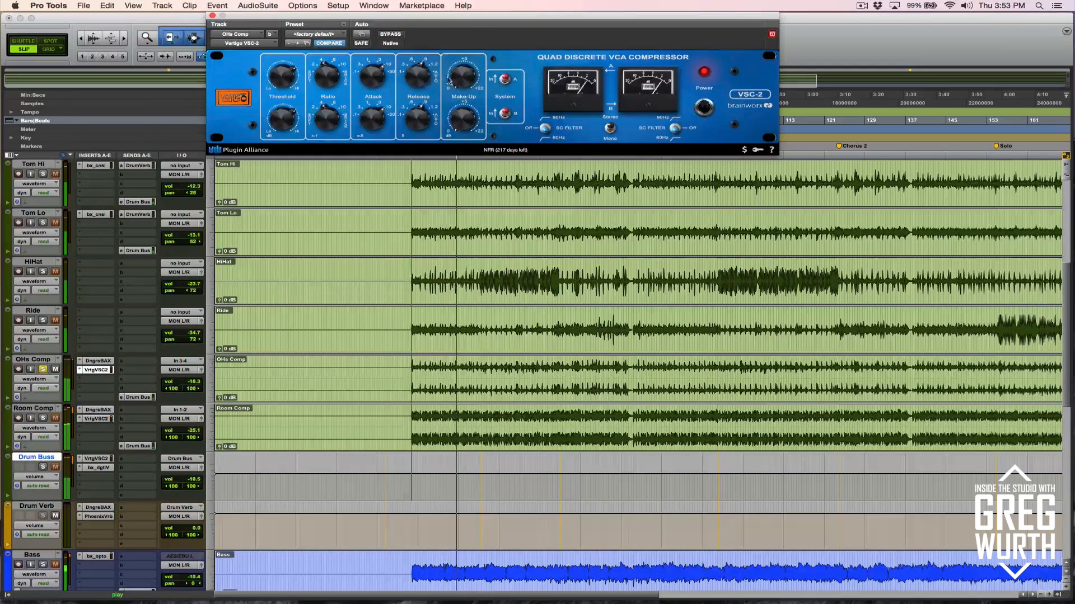
left_click_drag(457, 76, 467, 60)
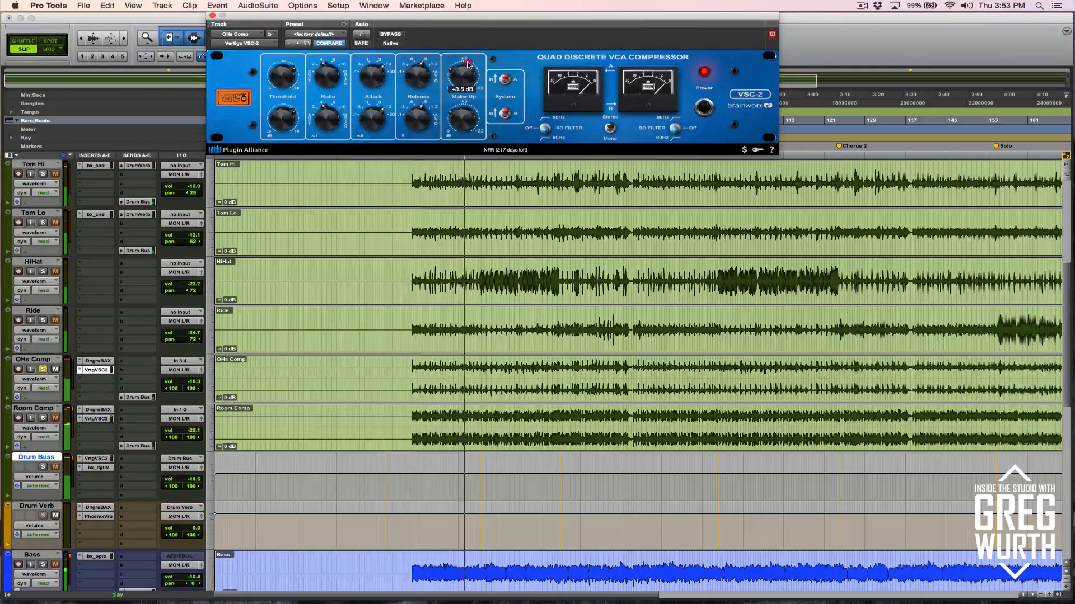
left_click(398, 34)
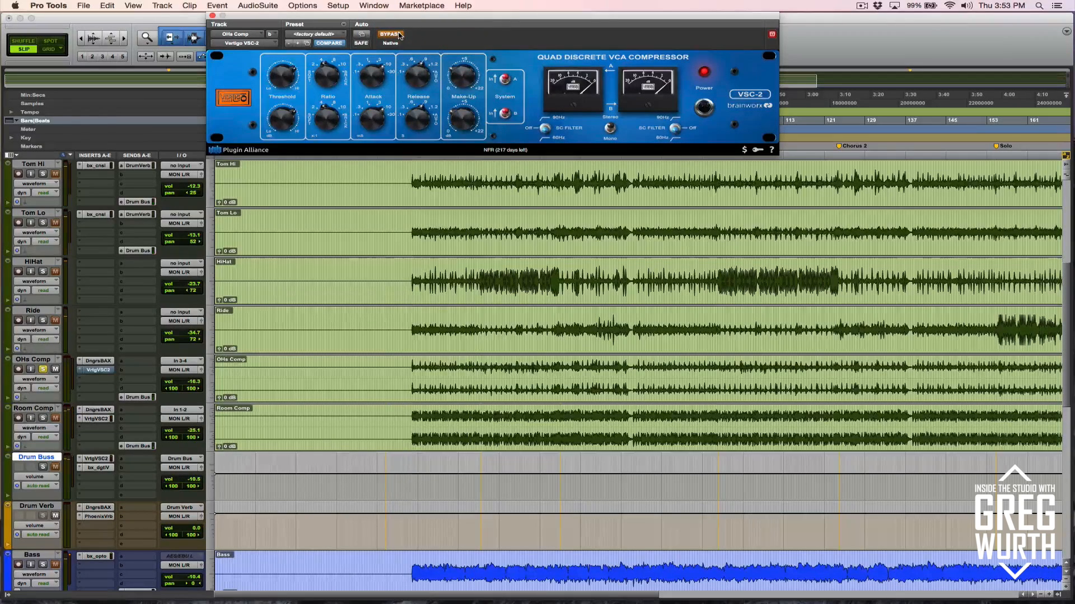
left_click(398, 35)
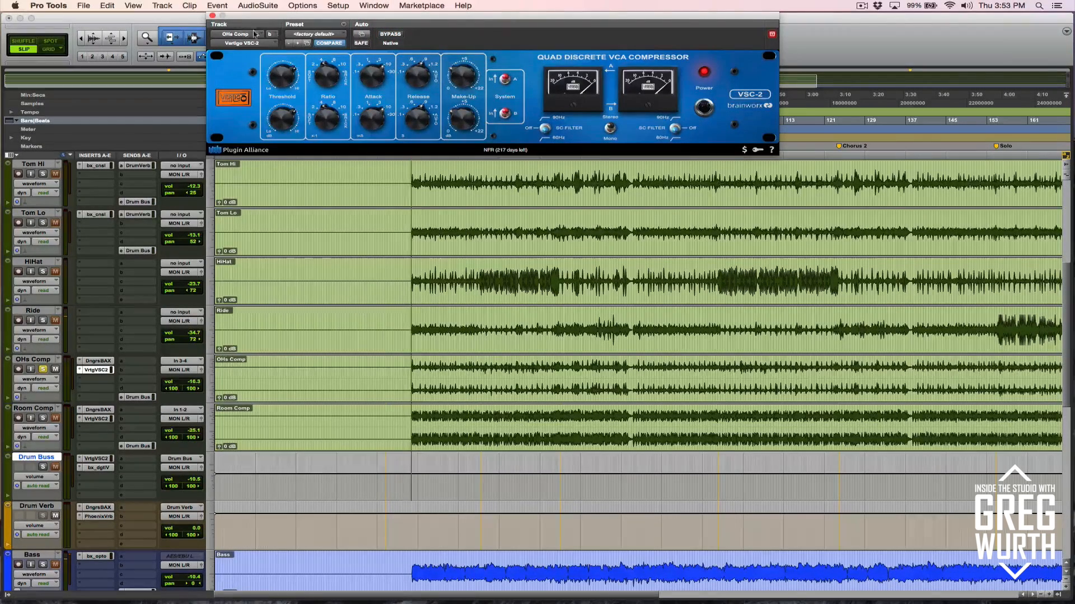
Close the OHs Comp Vertigo VSC-2 and unsolo the OHs Comp track.
left_click(212, 15)
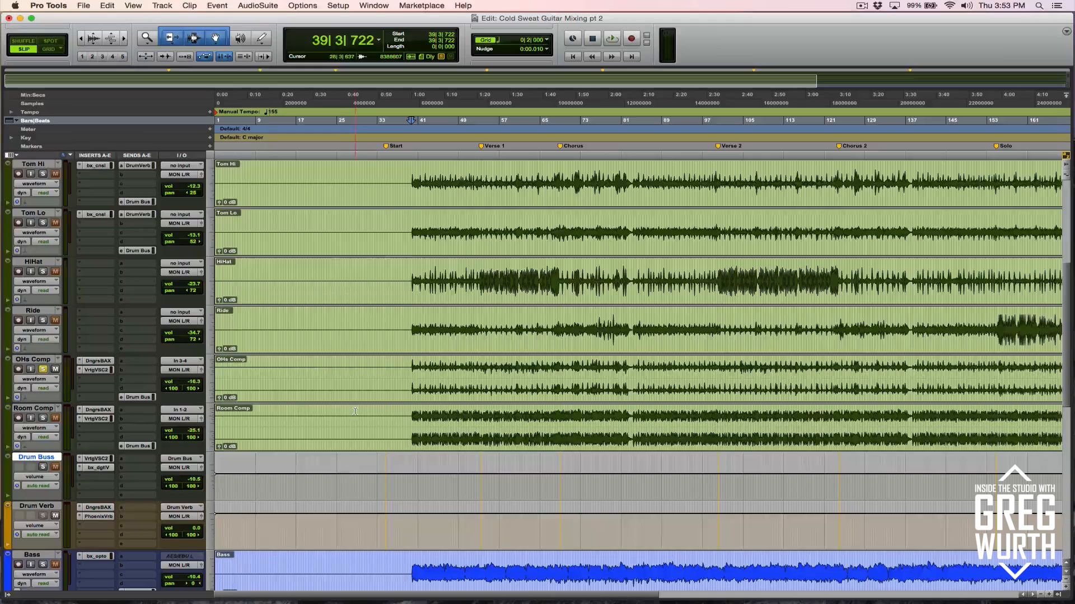
key("super+bracketleft")
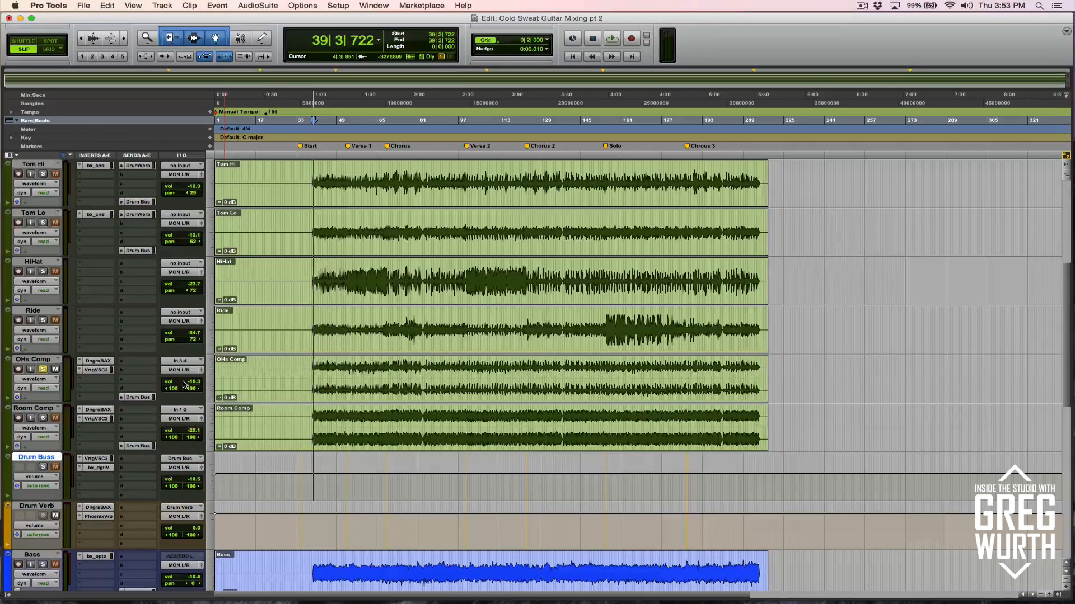
left_click(43, 370)
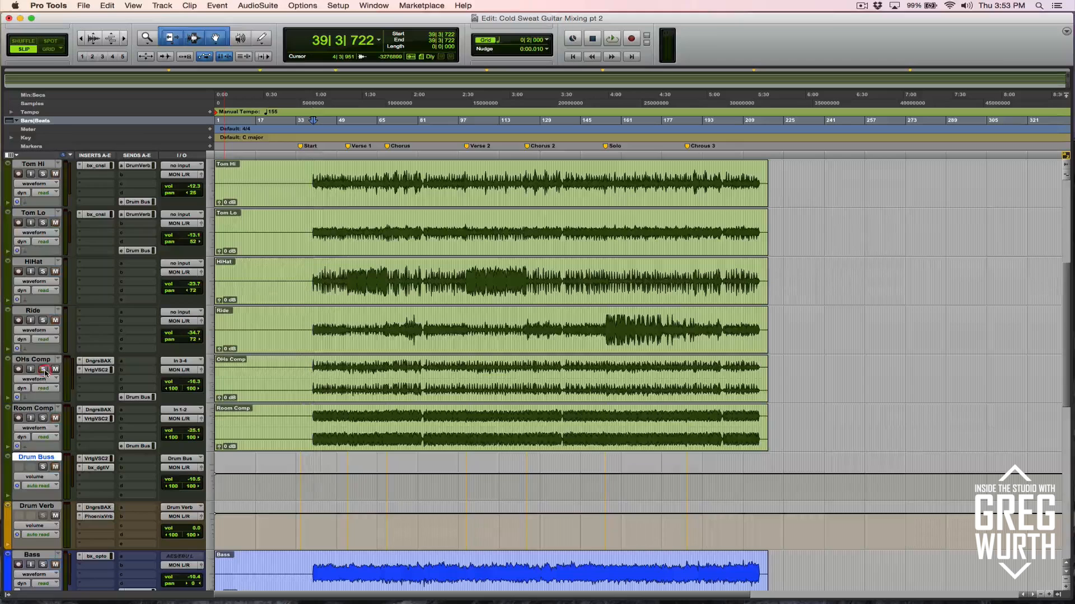
Inspect the settings of Room Comp's Dangerous BAX EQ, and open the track's Vertigo VSC-2 compressor.
left_click(109, 412)
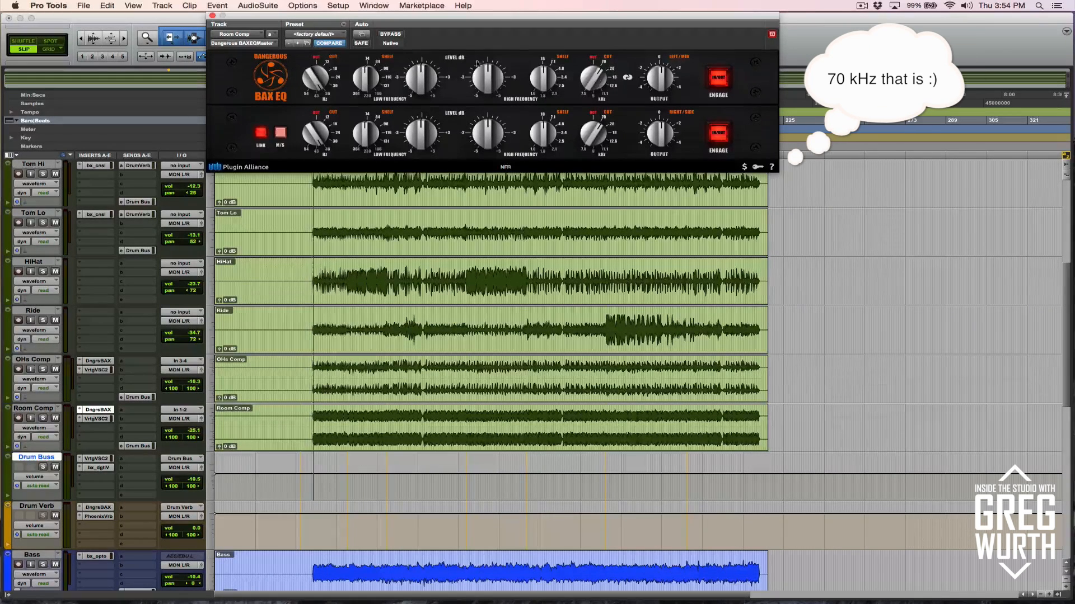
left_click(213, 18)
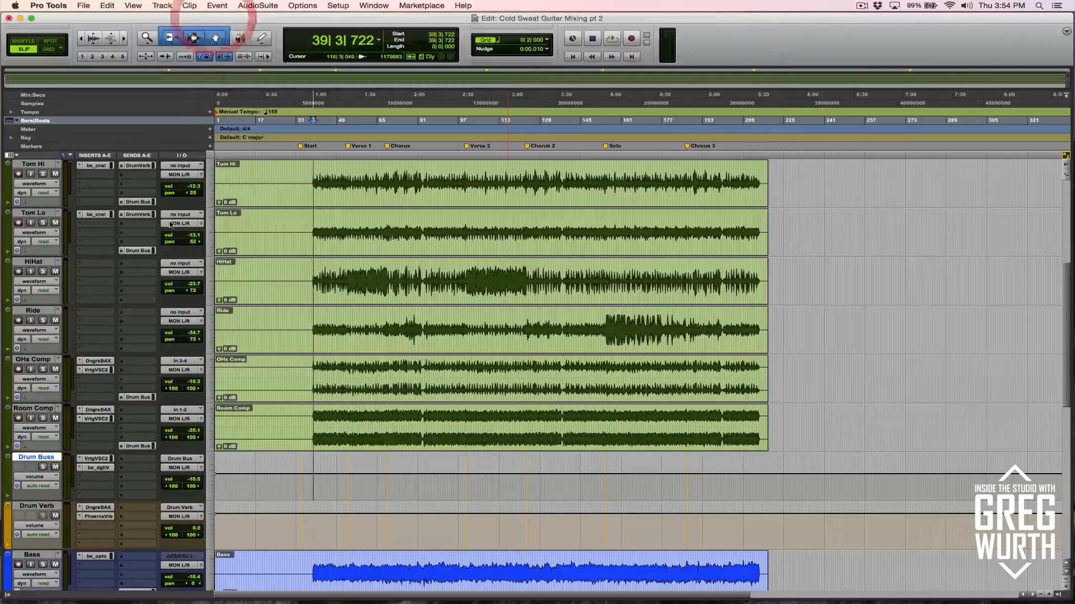
left_click(97, 419)
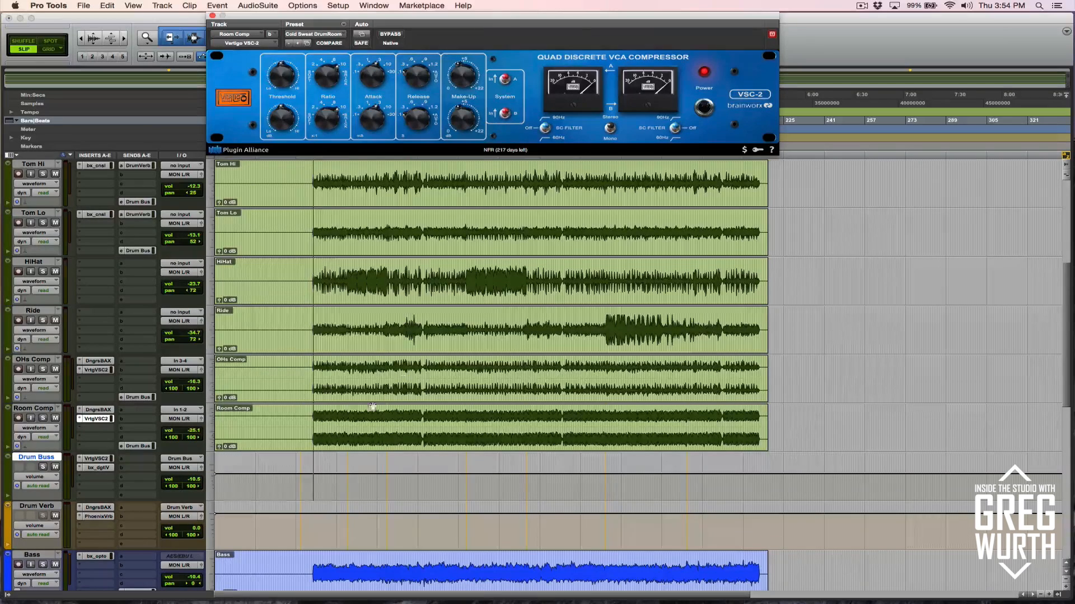
Solo Room Comp during playback and compare its Vertigo VSC-2 bypassed and active, closing the compressor and unsoloing the track when done.
key("space")
left_click(43, 418)
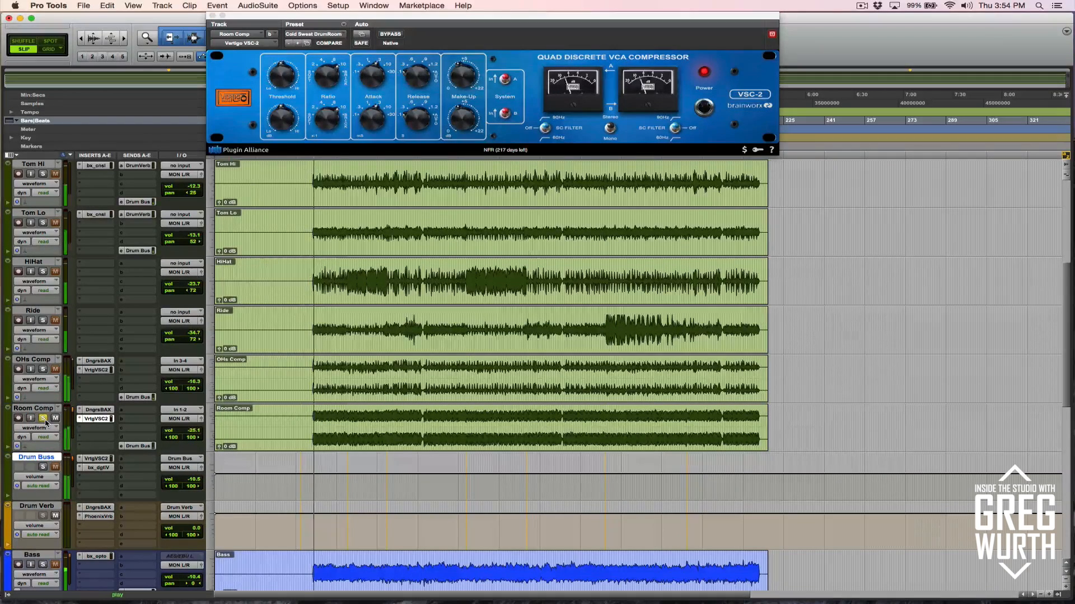
left_click(398, 35)
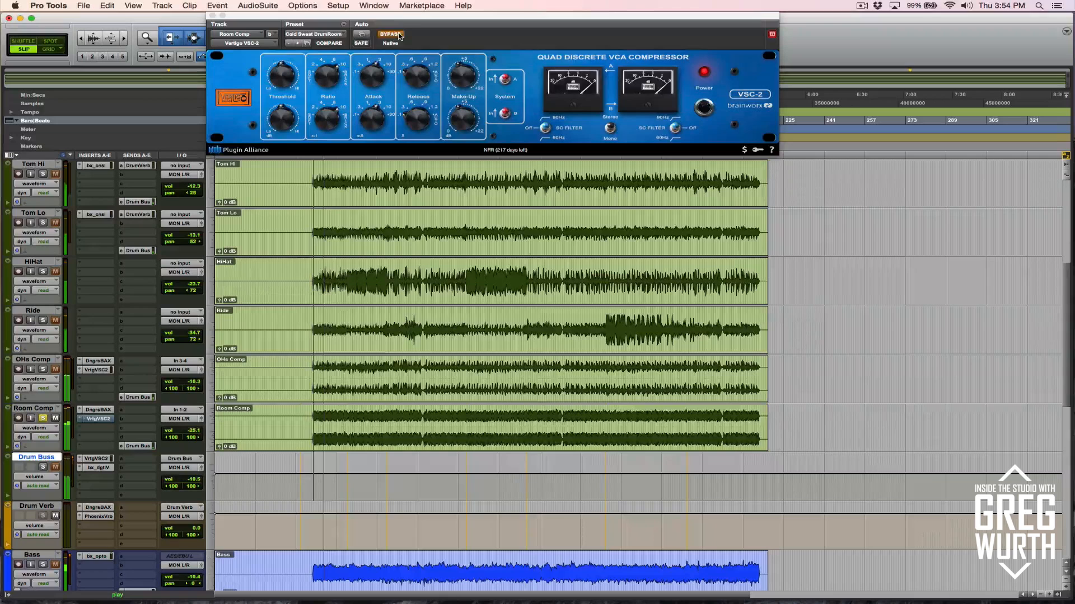
left_click(398, 35)
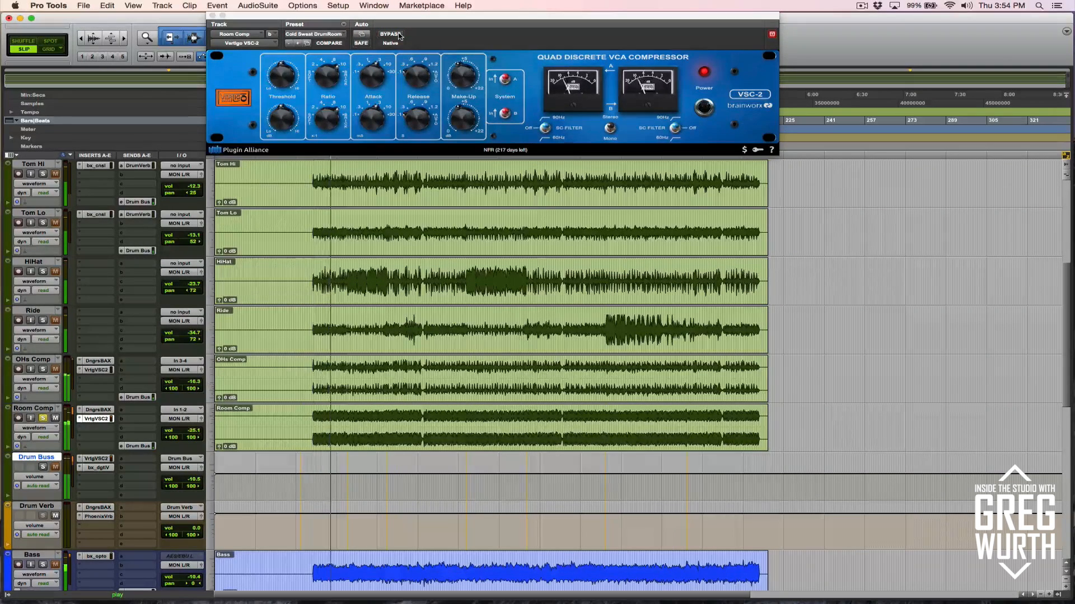
left_click(399, 35)
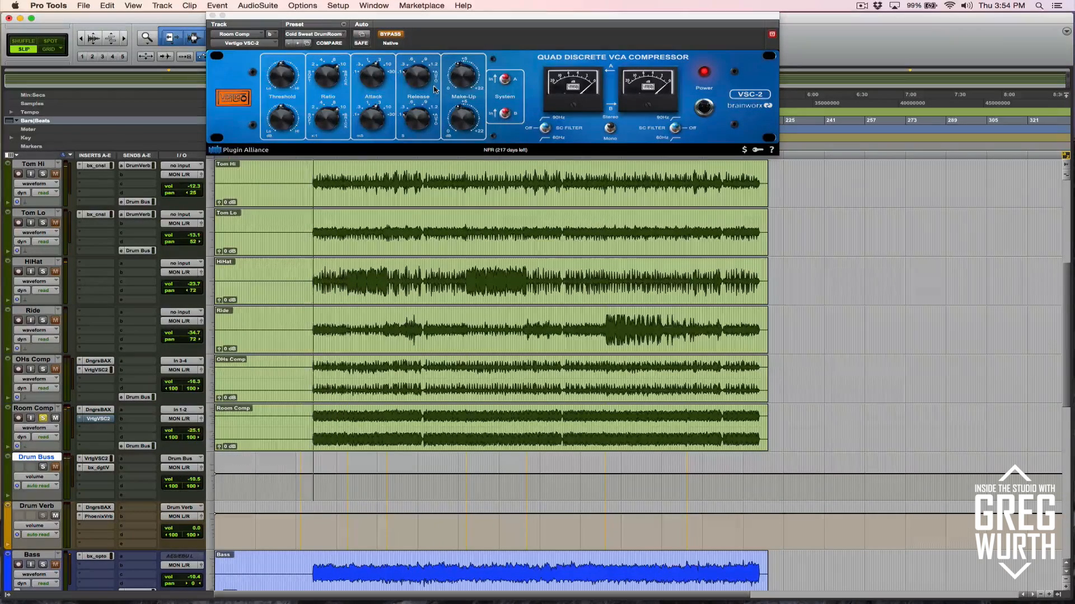
left_click(391, 34)
left_click(213, 16)
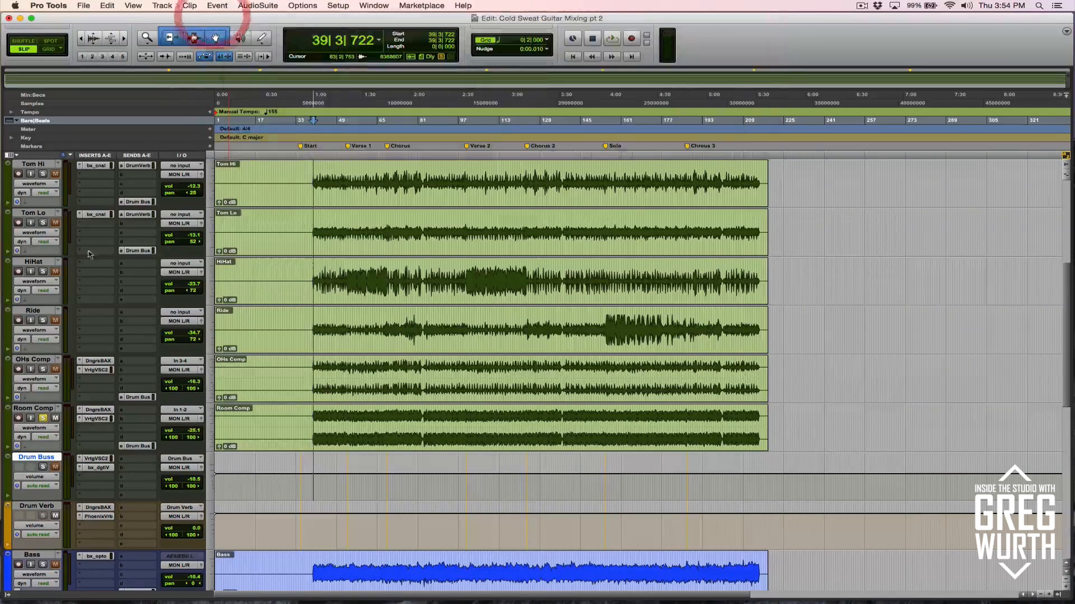
left_click(43, 418)
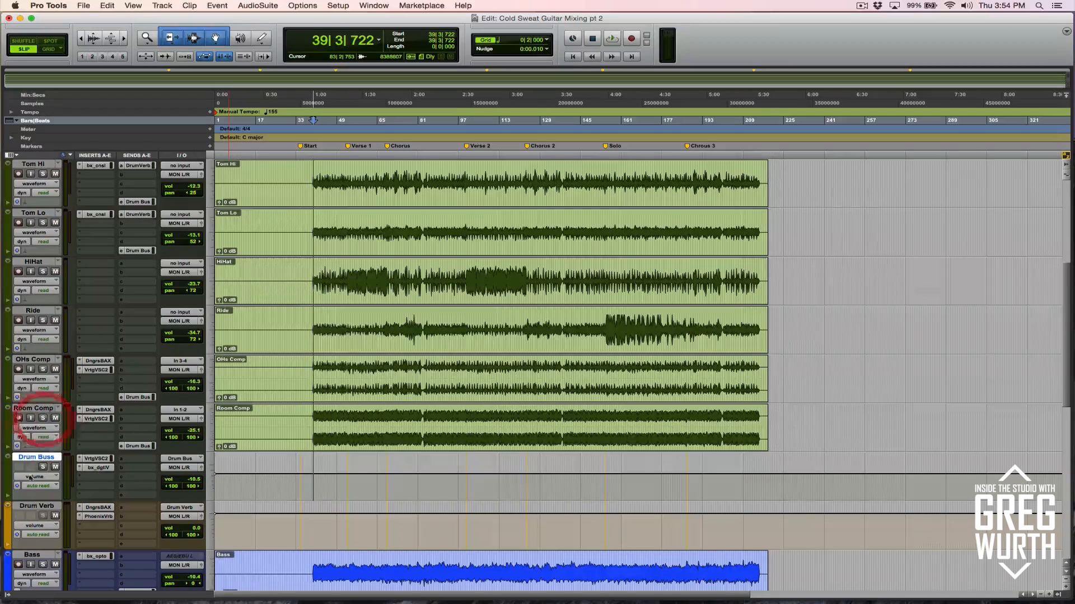
Inspect the settings of the Drum Buss track's Vertigo VSC-2 compressor and bx_digital V3 mix EQ.
left_click(96, 459)
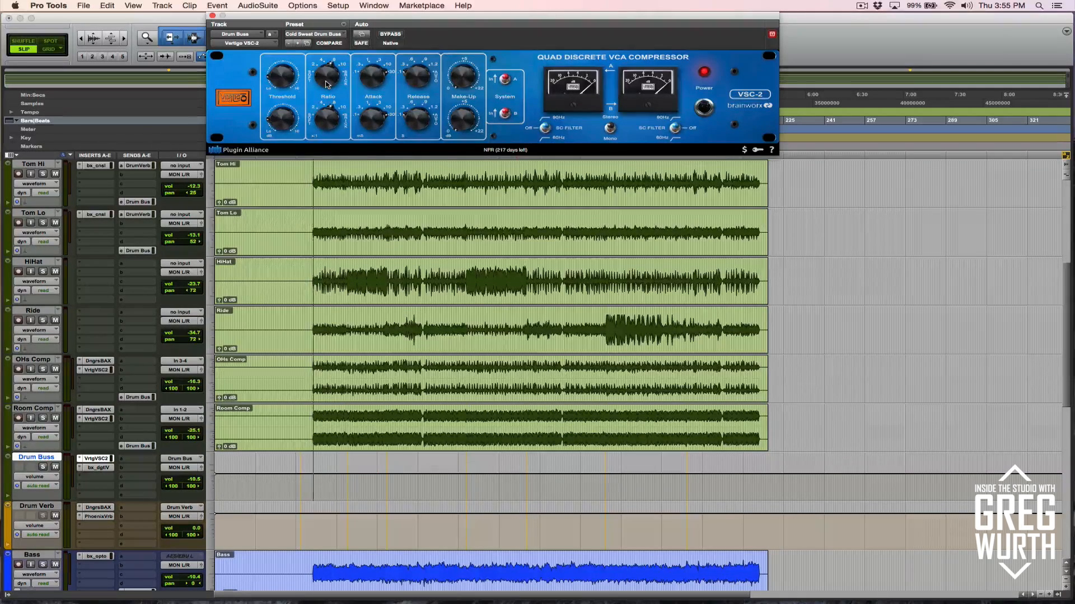
left_click(212, 16)
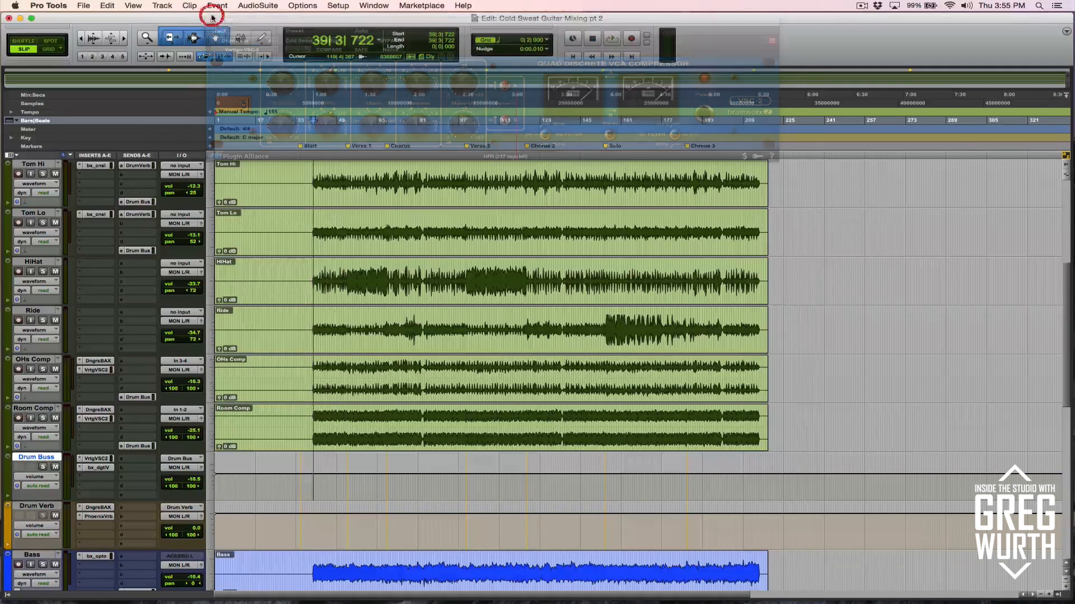
left_click(94, 468)
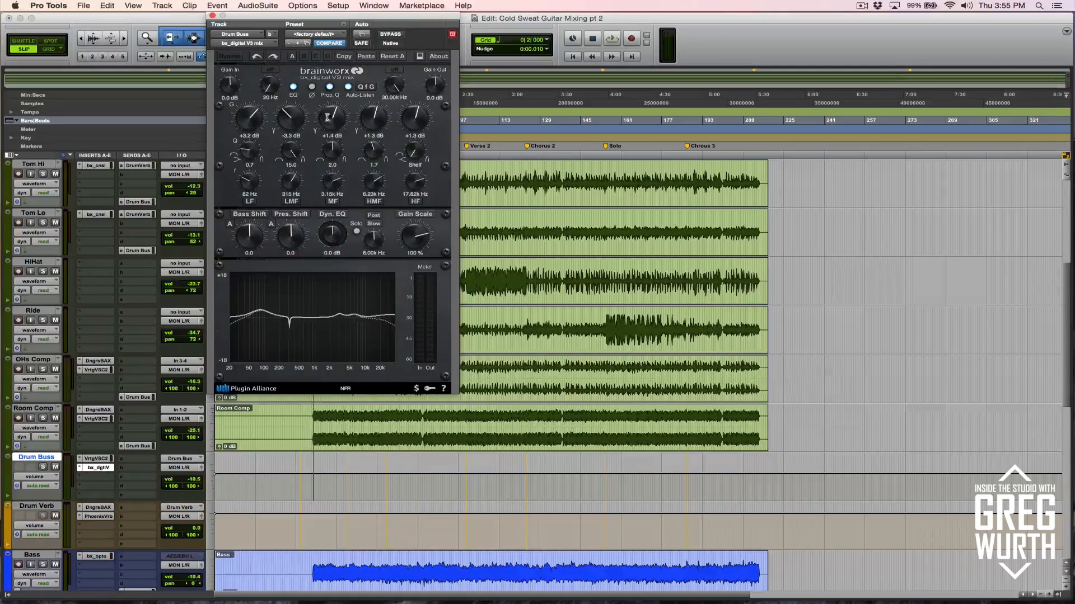
left_click(211, 17)
Inspect the settings of the Drum Verb track's PhoenixVerb reverb and Dangerous BAX EQ.
scroll(79, 226, "up", 5)
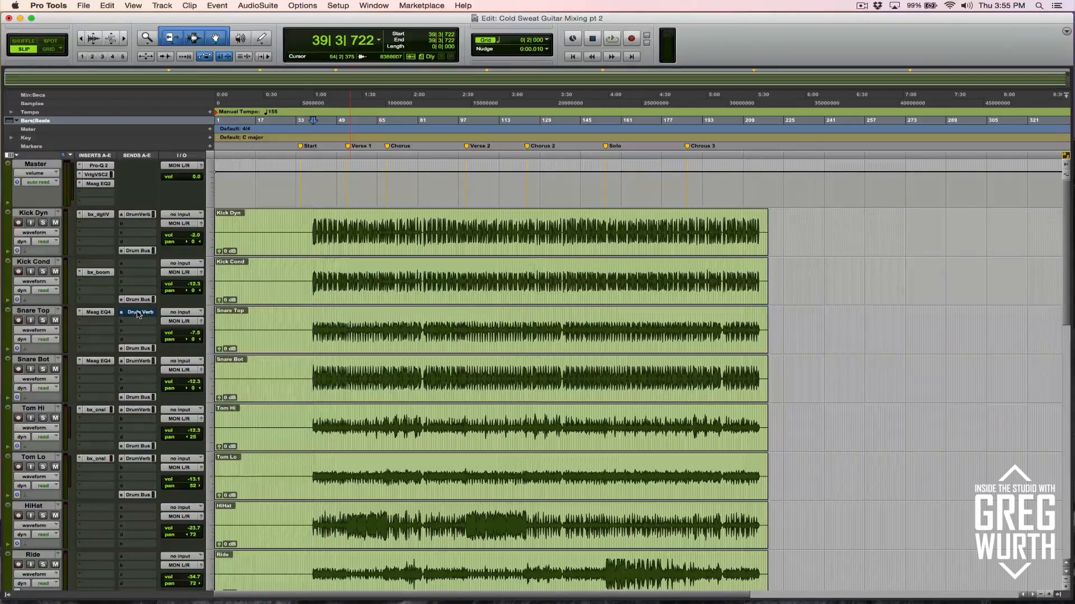
scroll(139, 314, "down", 8)
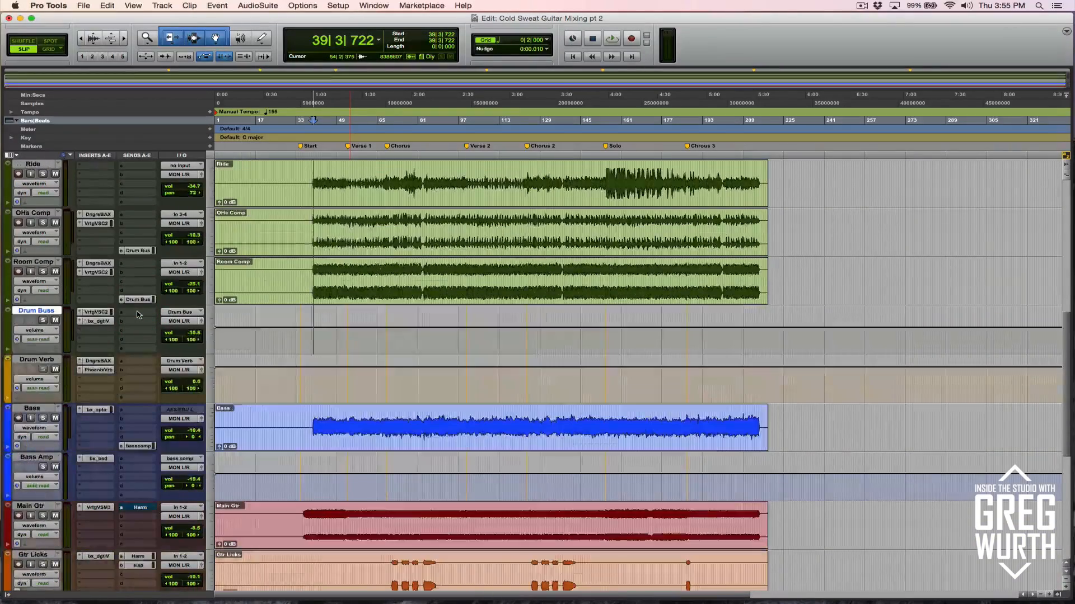
left_click(99, 370)
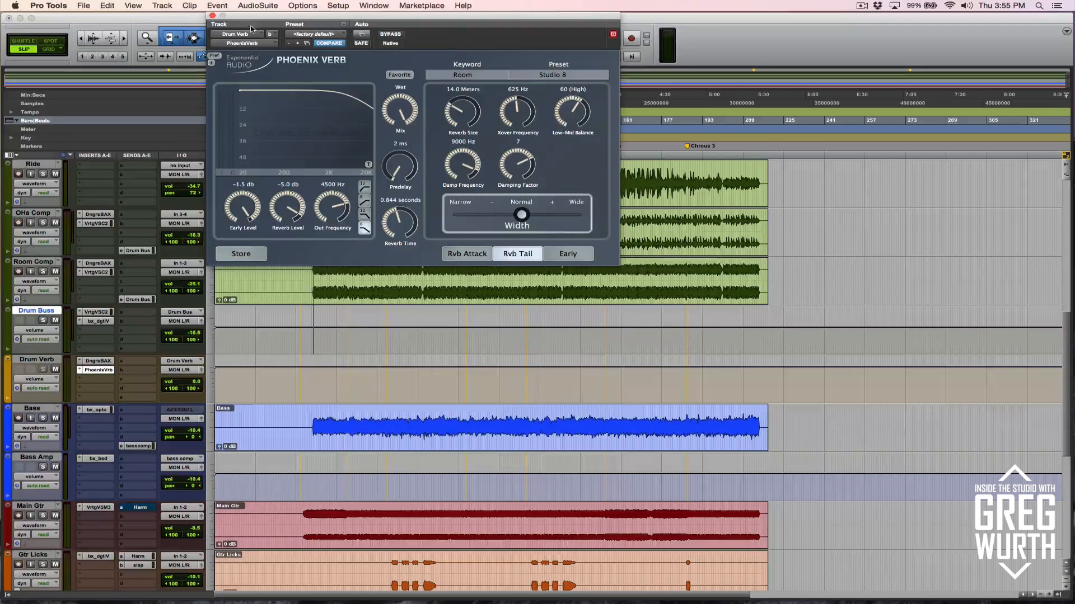
left_click(213, 17)
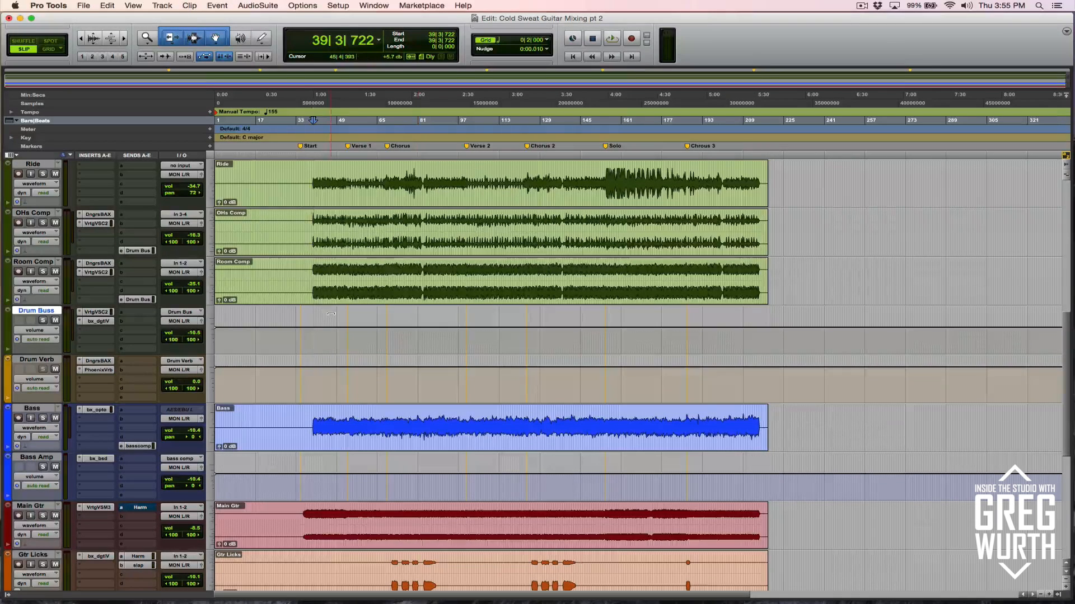
left_click(99, 361)
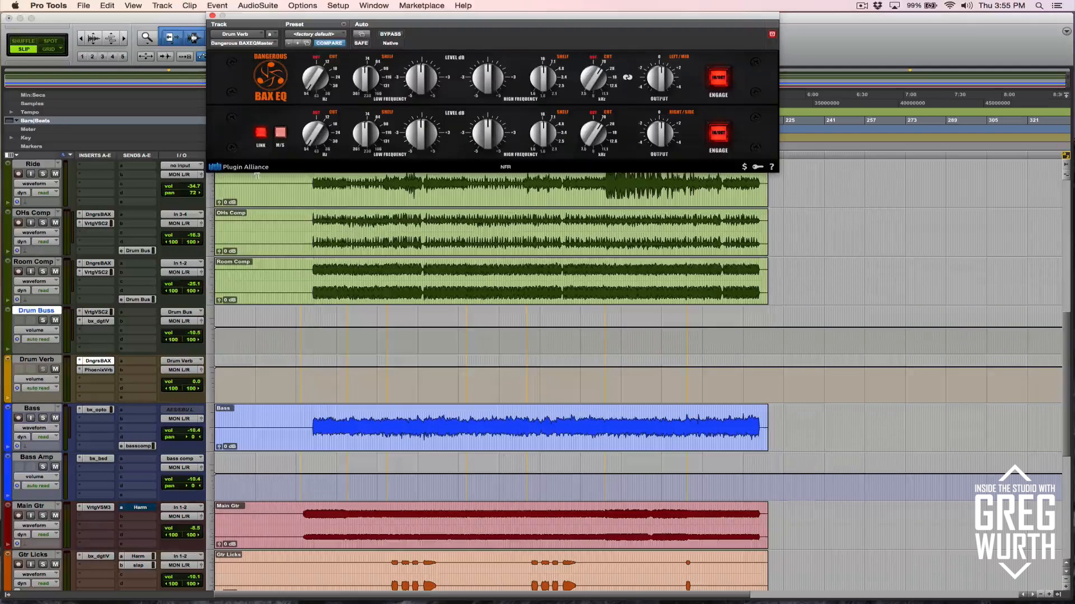
left_click(213, 15)
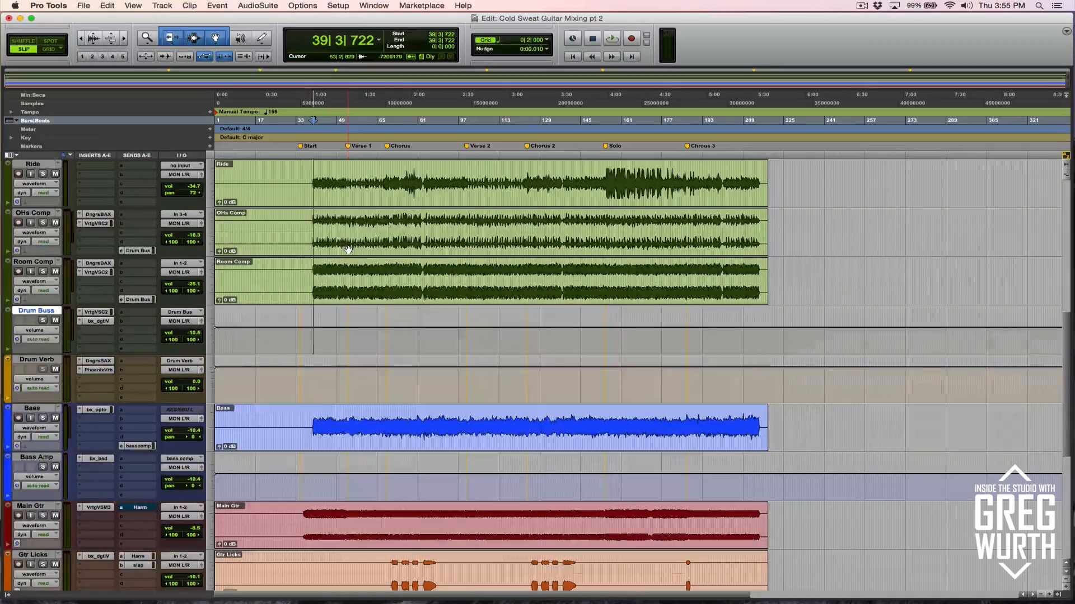
Solo the whole drum group including the Drum Buss, and play the drums from about bar 38.
scroll(348, 250, "up", 6)
scroll(348, 250, "up", 2)
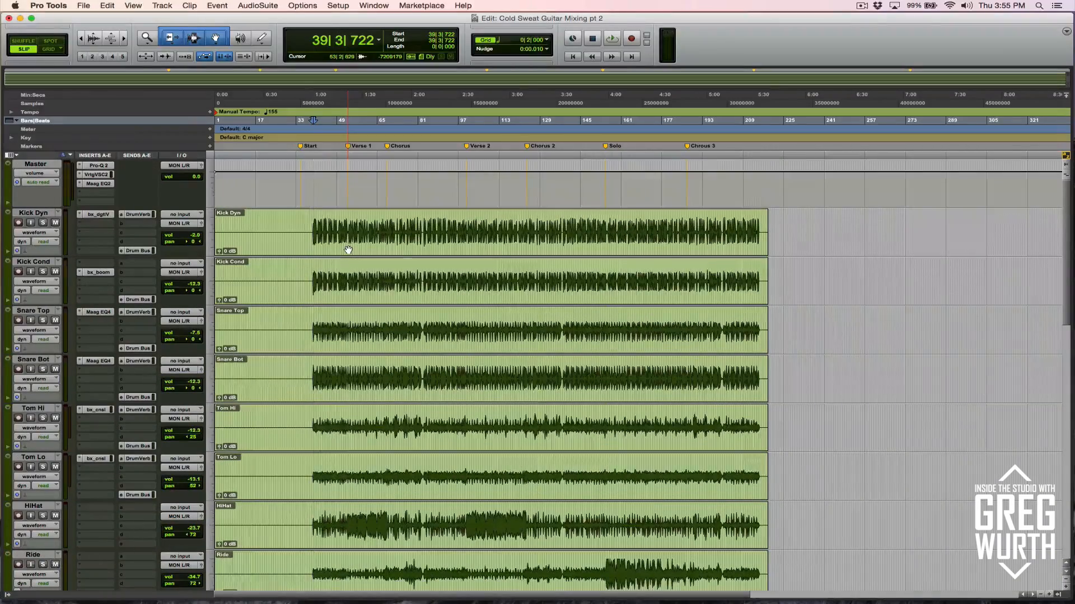
left_click(43, 222)
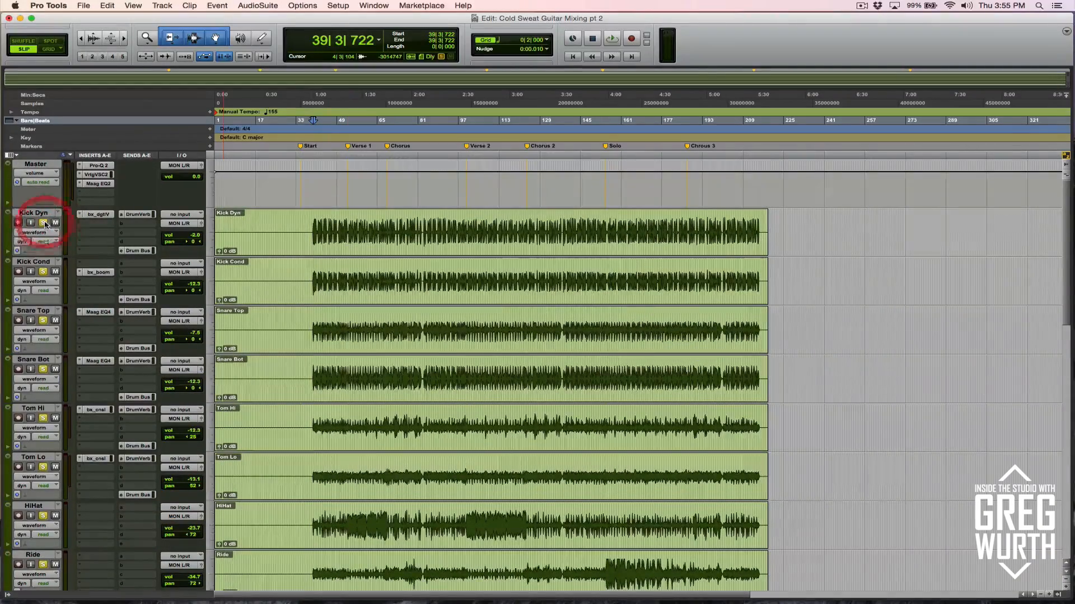
scroll(207, 244, "down", 6)
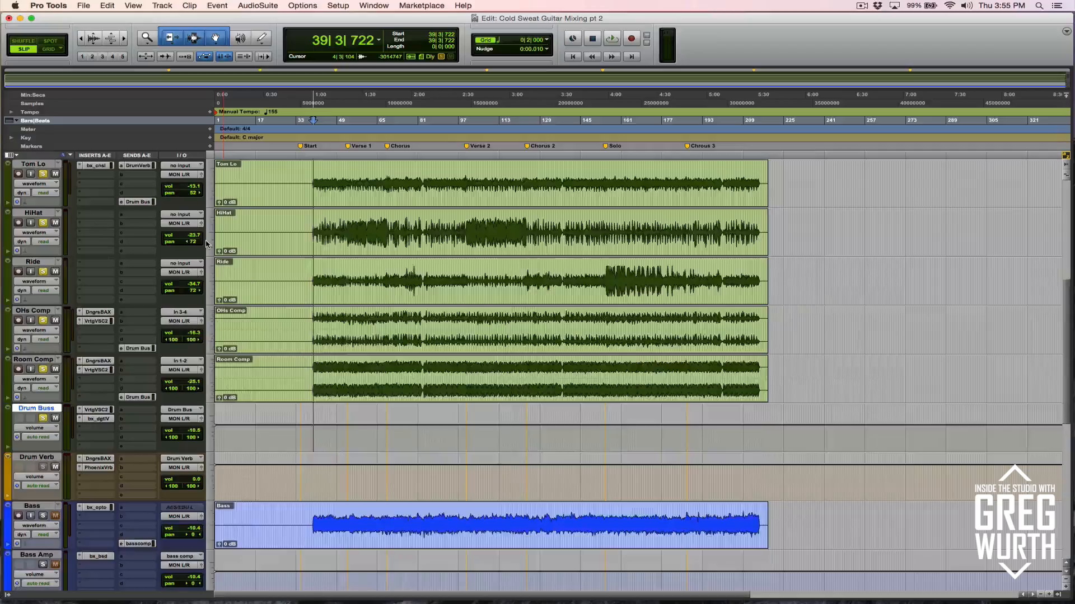
scroll(207, 244, "up", 5)
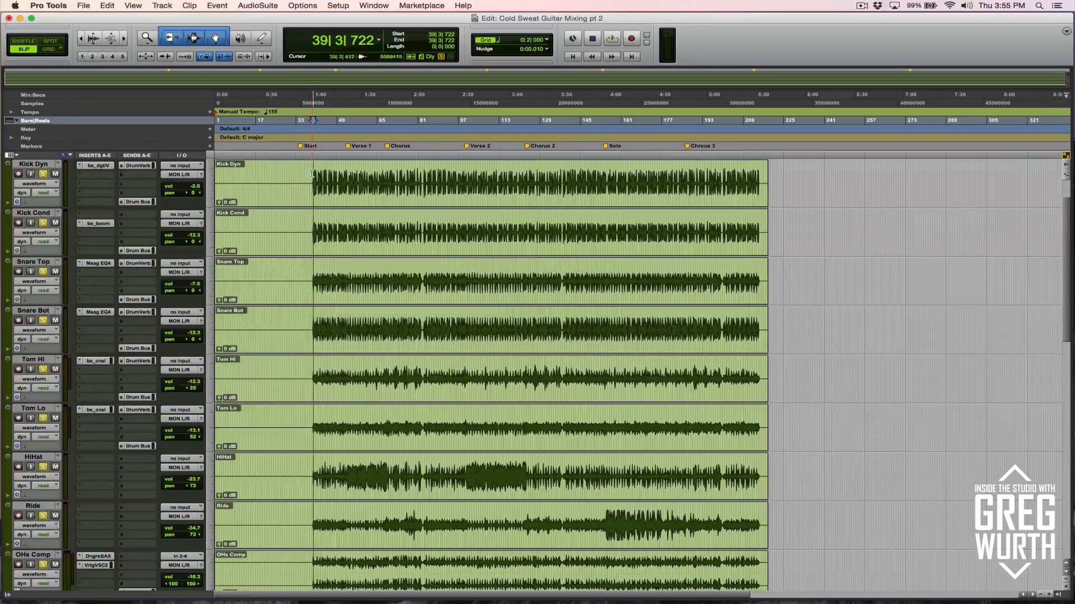
left_click(310, 173)
key("space")
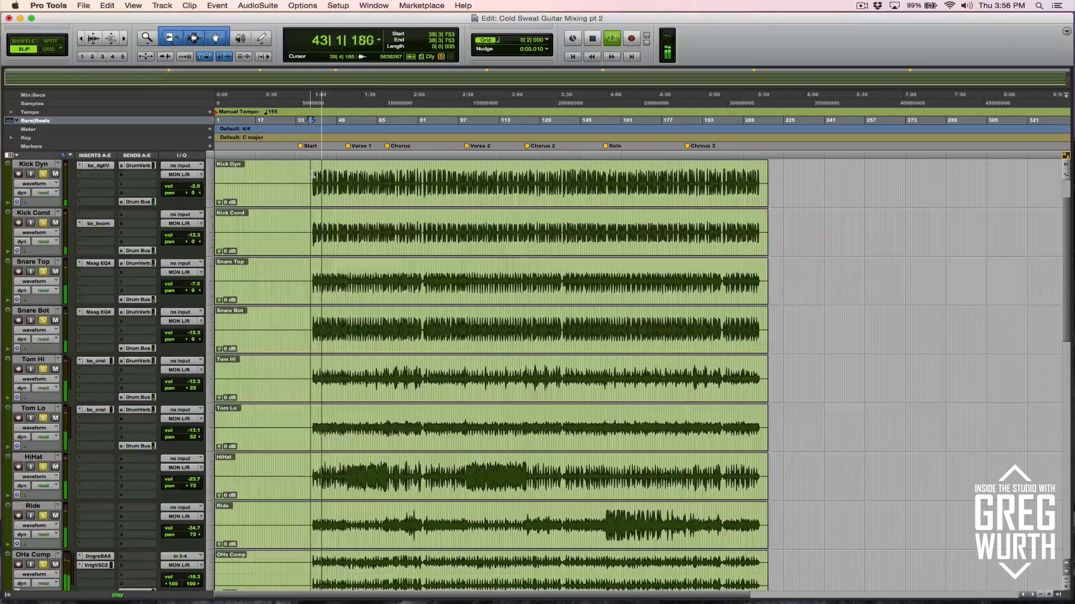
Show the Mix window and compare the soloed drums with the Drum Verb track muted and unmuted during playback.
key("super+equal")
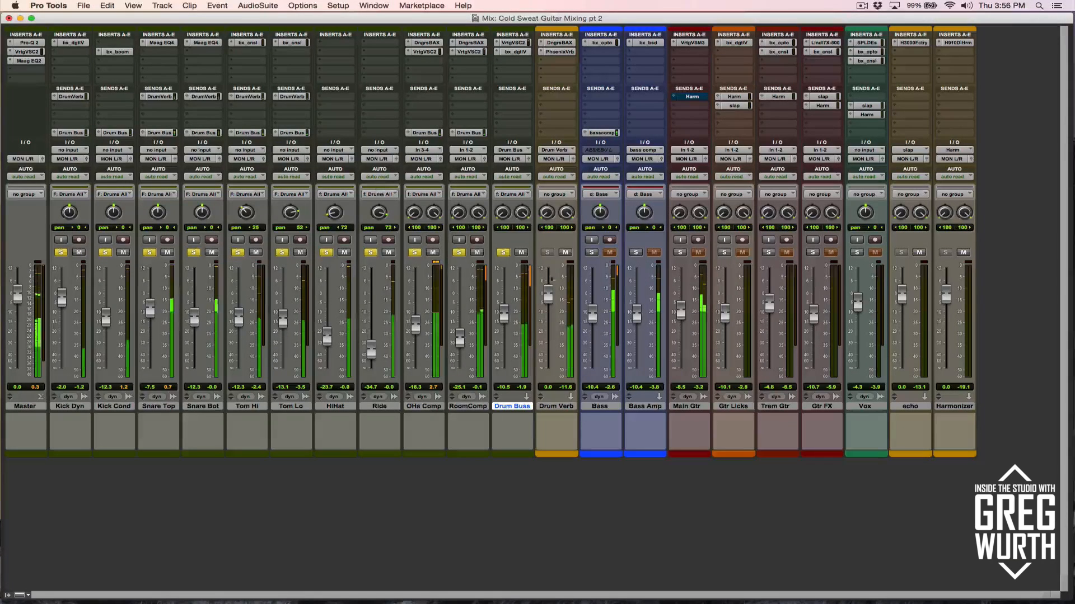
left_click(566, 253)
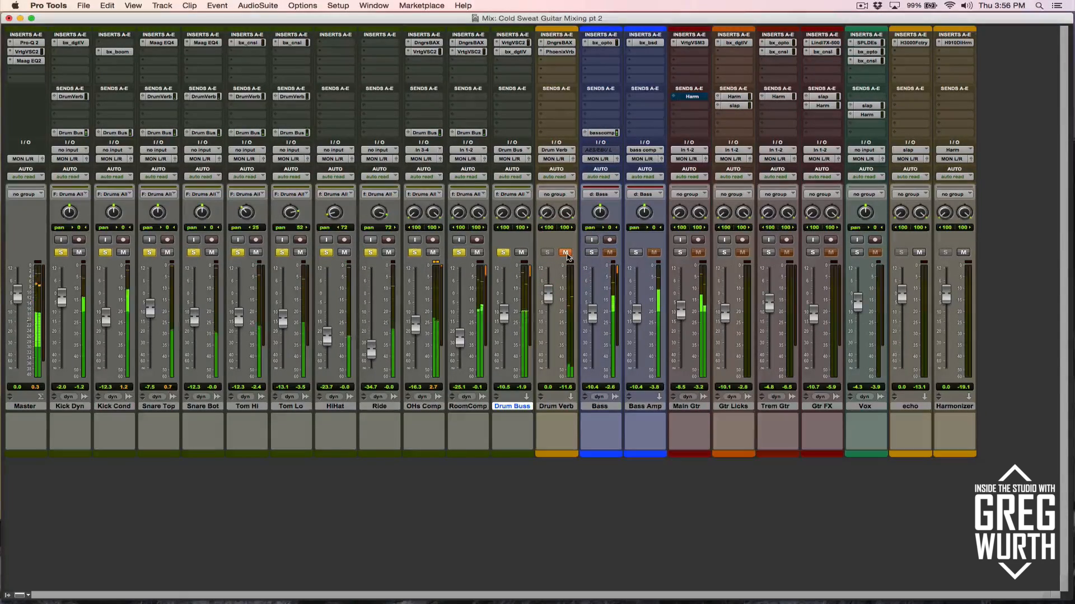
left_click(566, 253)
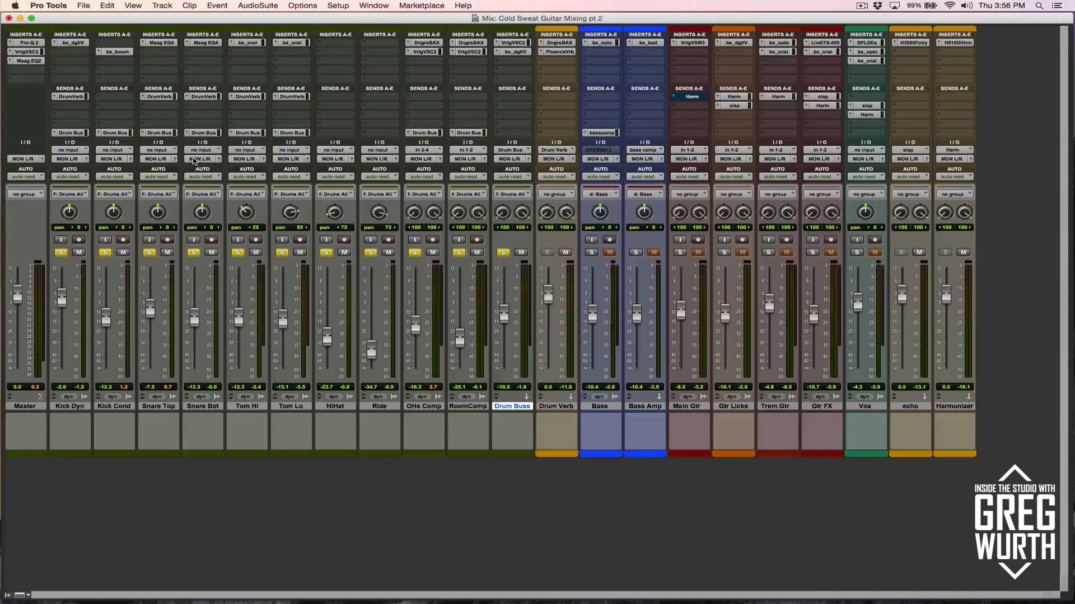
Inspect the Drum Verb send levels and panning on Kick Dyn and Tom Hi.
left_click(65, 98)
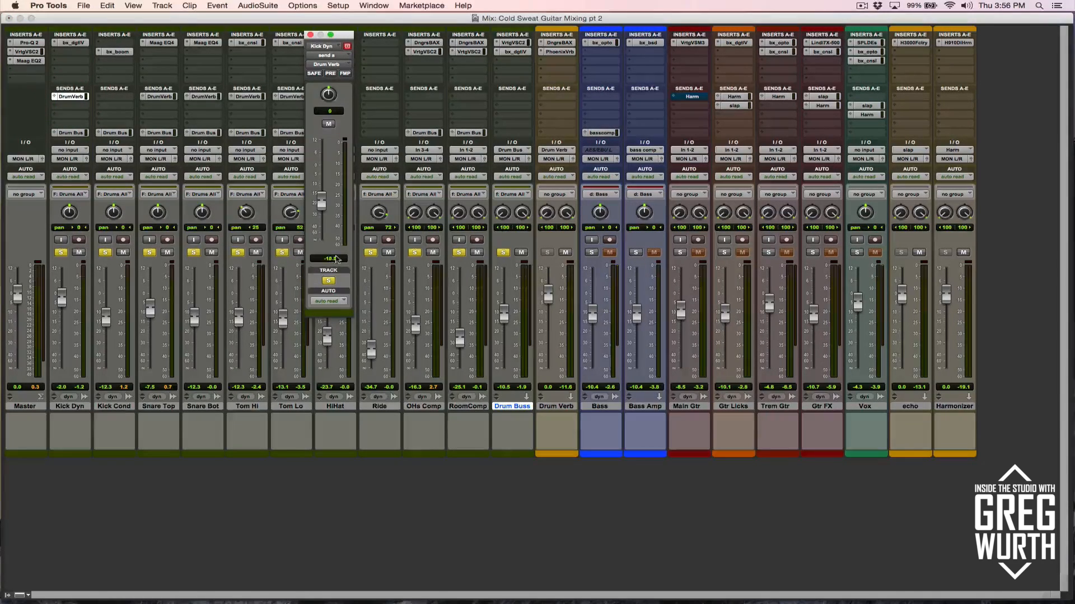
left_click(310, 37)
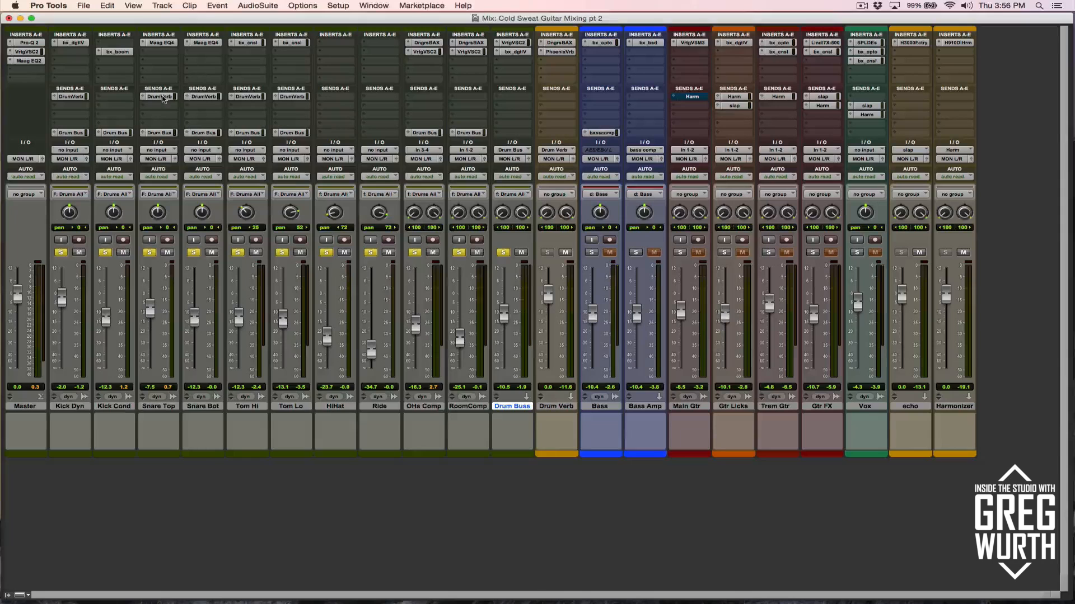
left_click(247, 97)
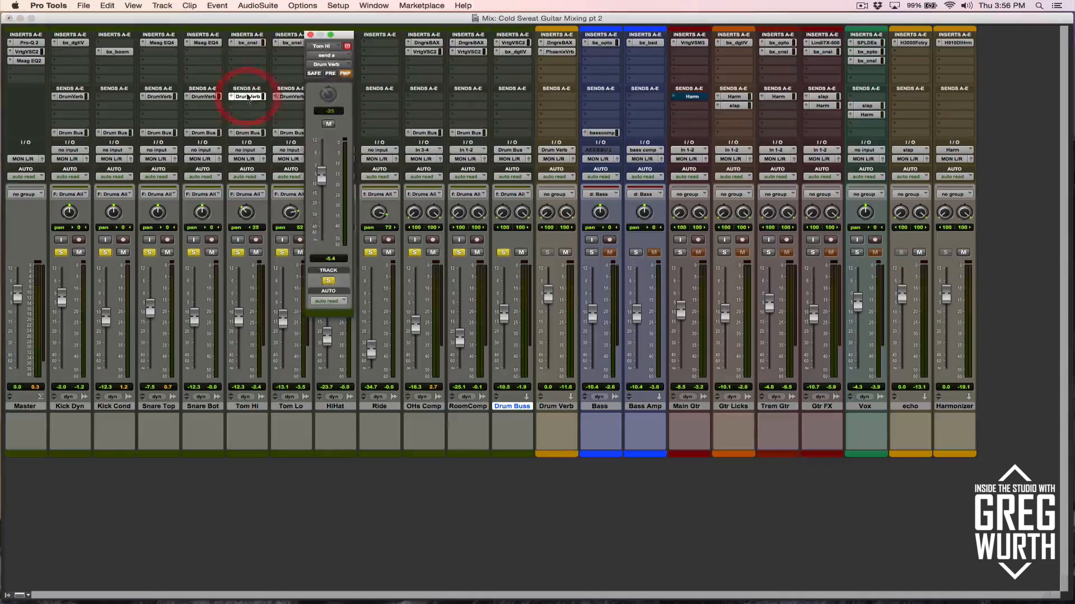
left_click(310, 34)
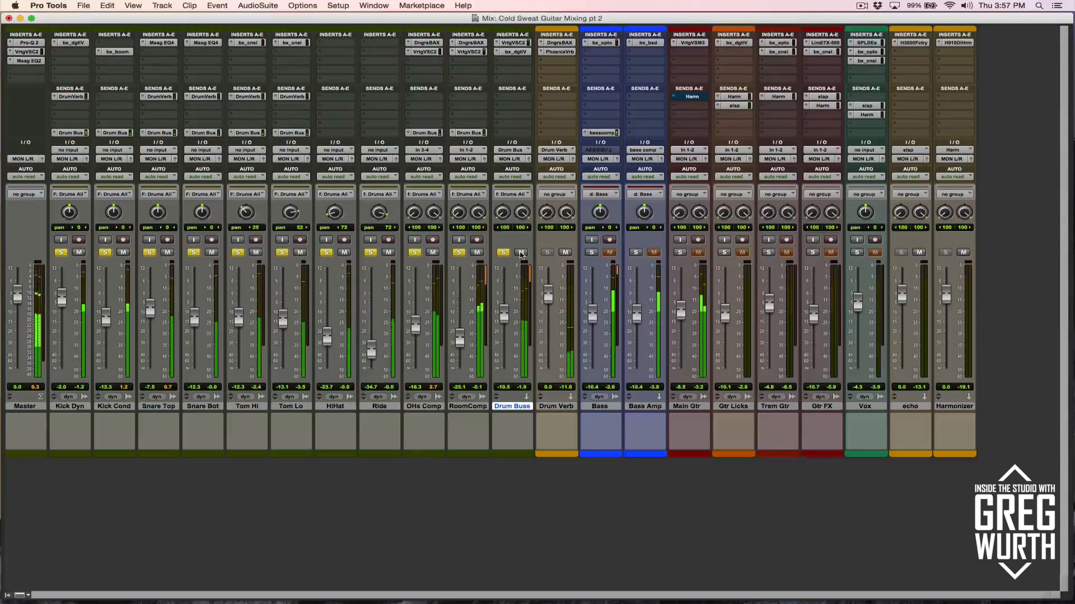
Compare the soloed drums with the Drum Buss parallel track muted and unmuted during playback.
left_click(521, 253)
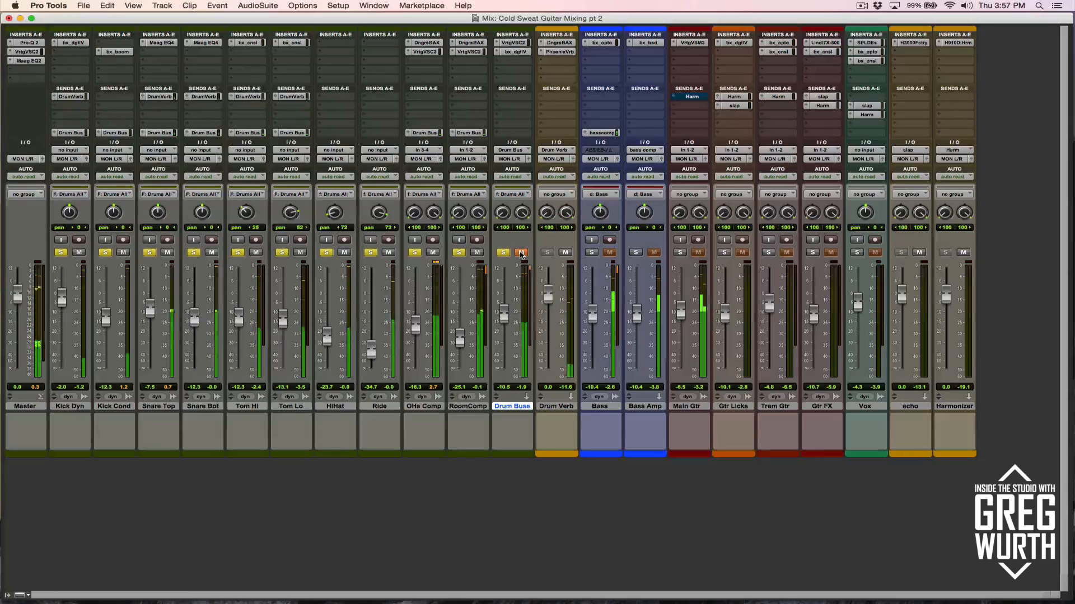
left_click(521, 253)
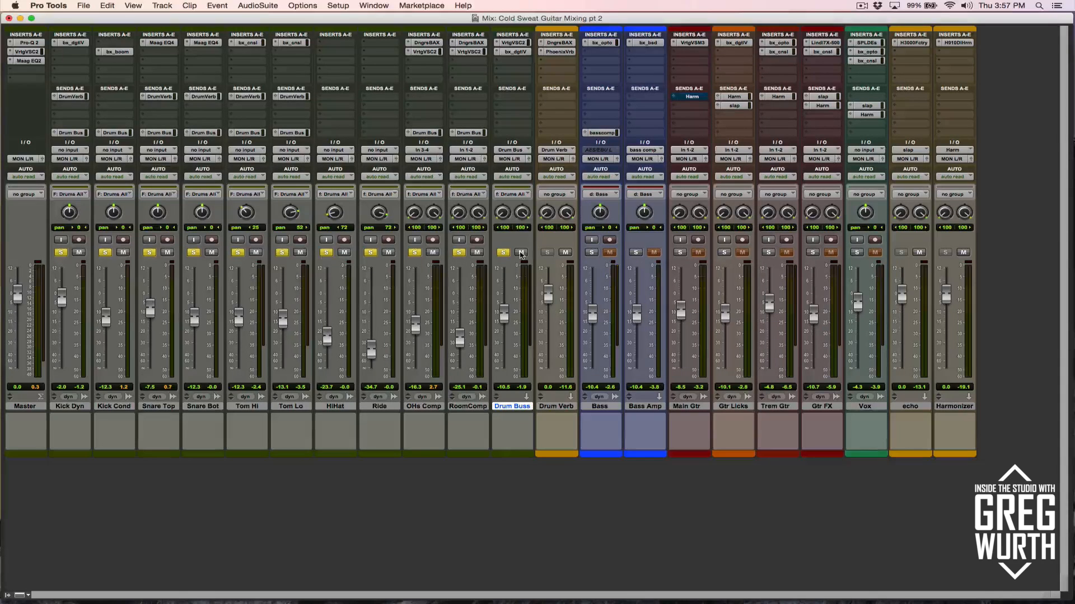
With the Drum Buss muted, compare the soloed drums with RoomComp muted and unmuted, and restore both tracks and unsolo the drum group.
left_click(520, 253)
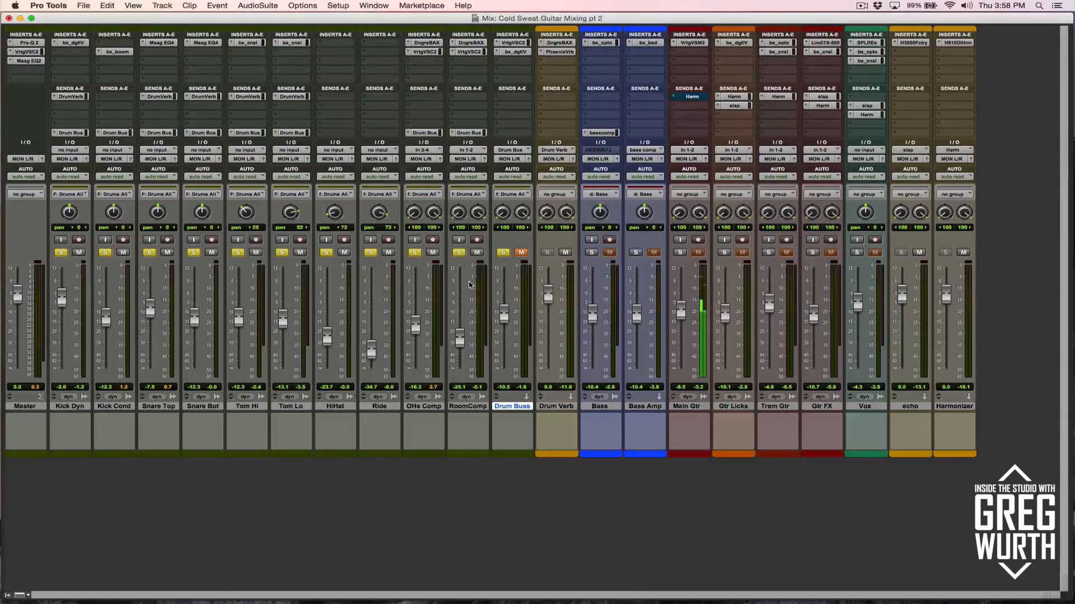
left_click(477, 253)
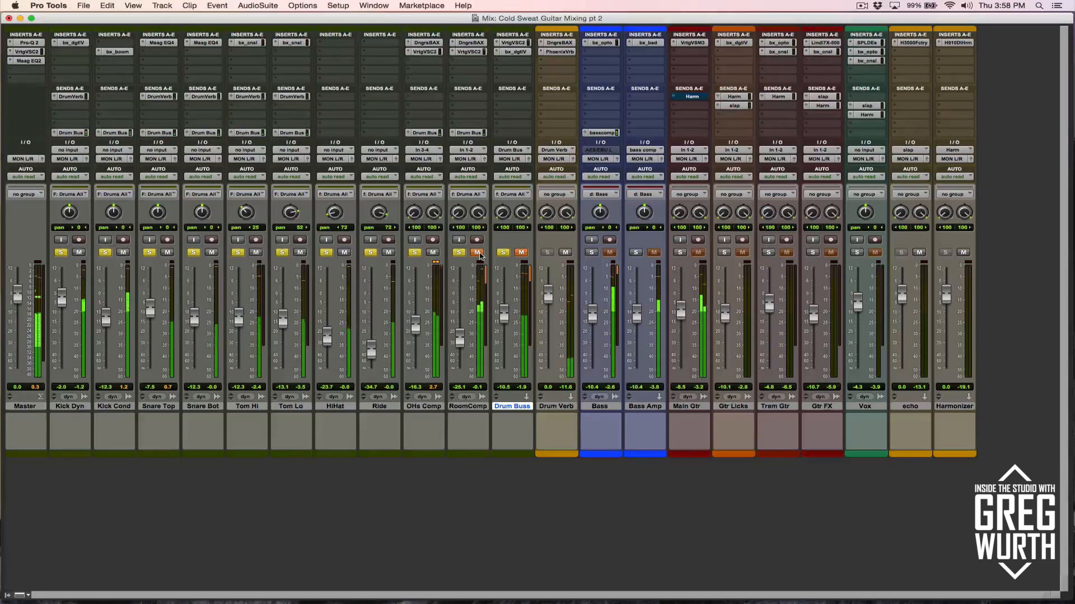
left_click(477, 253)
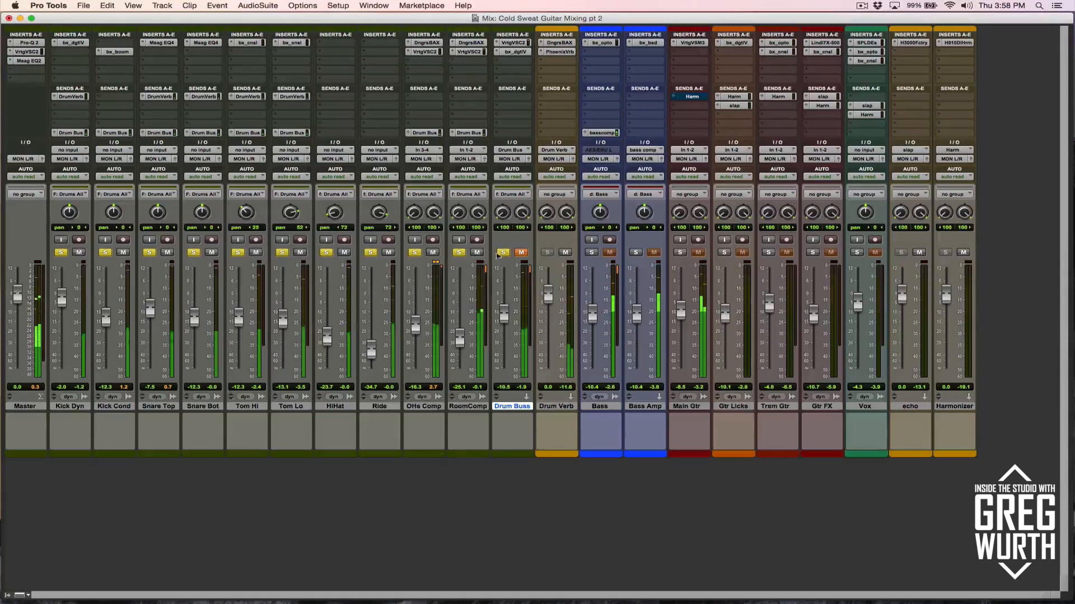
left_click(520, 253)
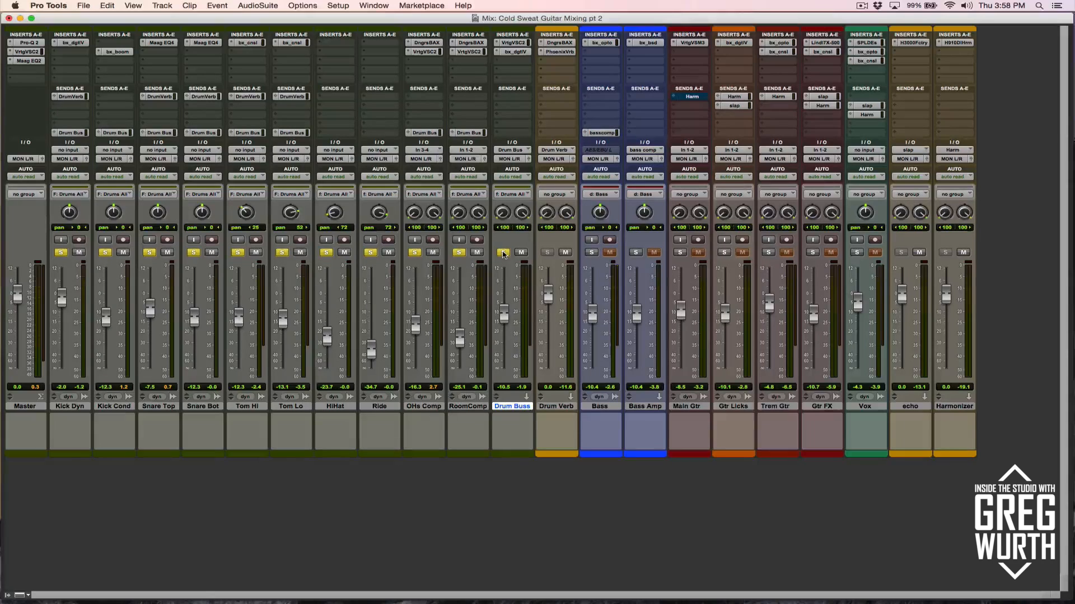
left_click(503, 253)
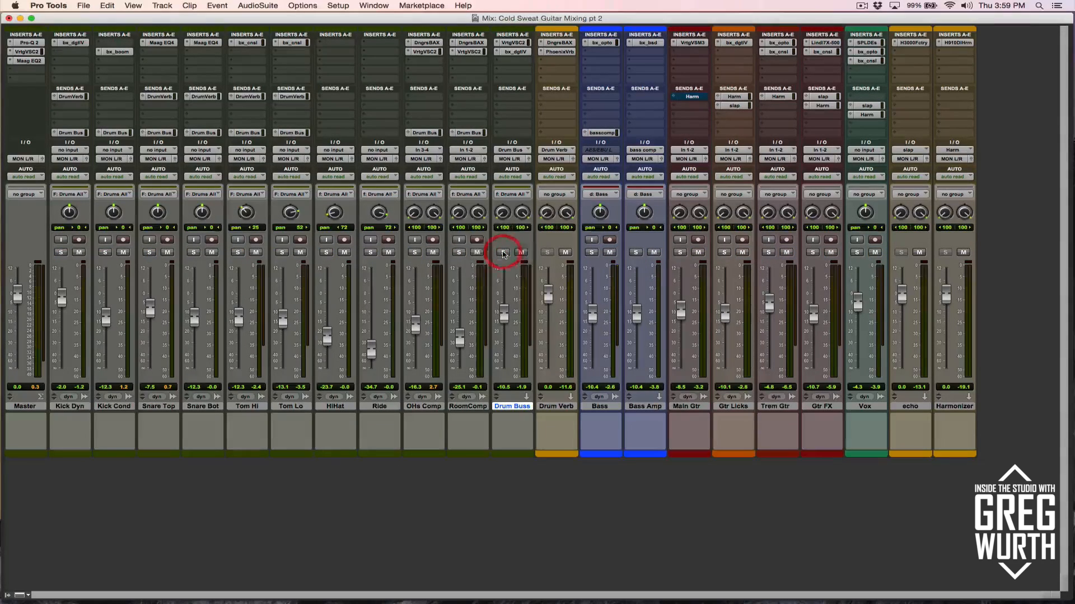
Inspect the Pro-Q 2, Vertigo VSC-2 and Maag EQ2 settings on the Master track, including the EQ2's air band.
left_click(26, 44)
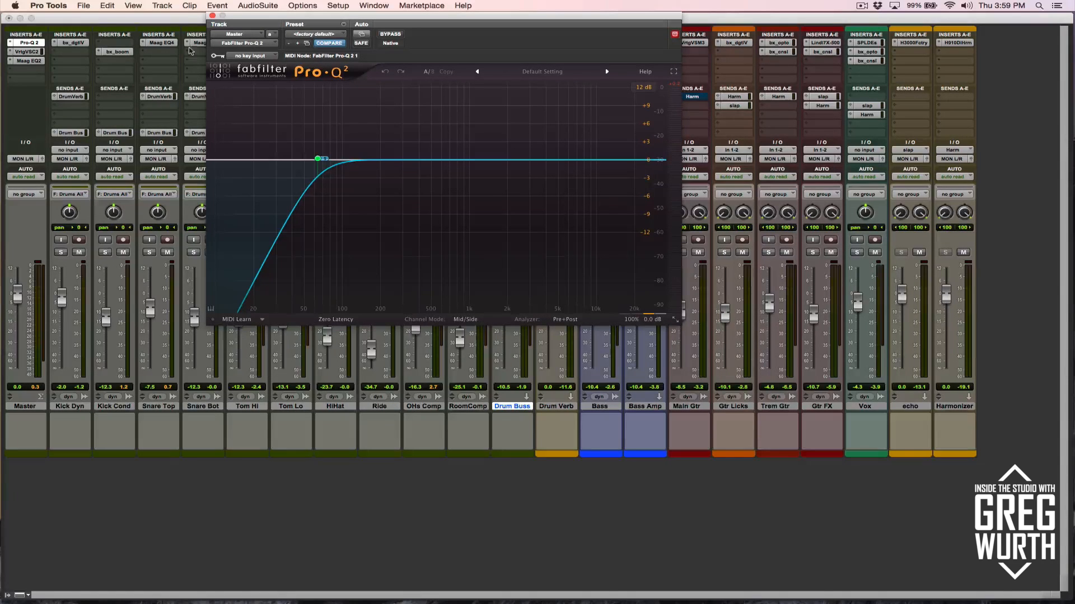
left_click(213, 16)
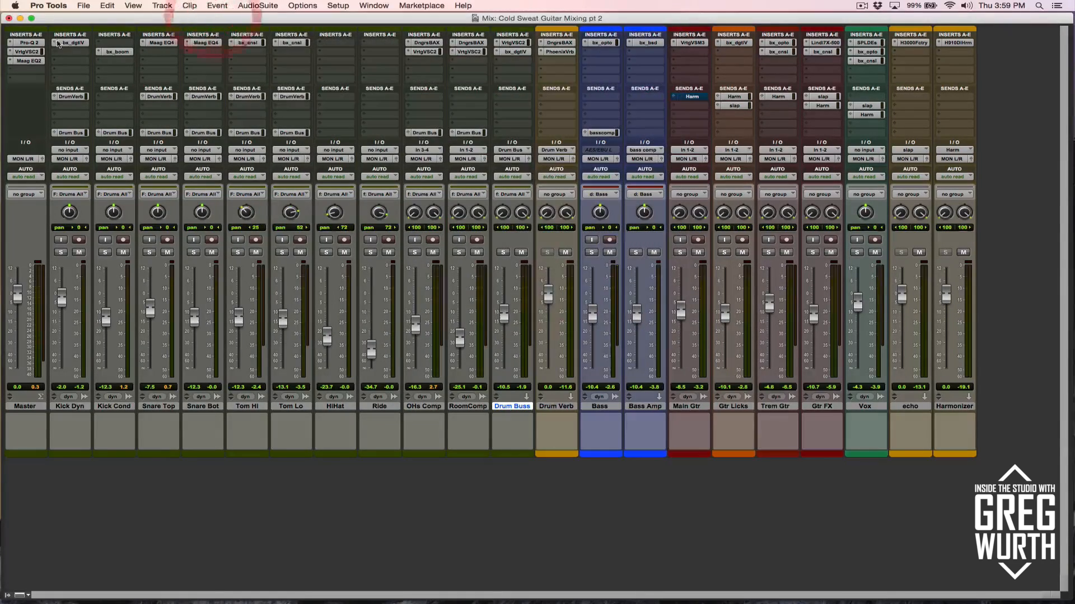
left_click(27, 52)
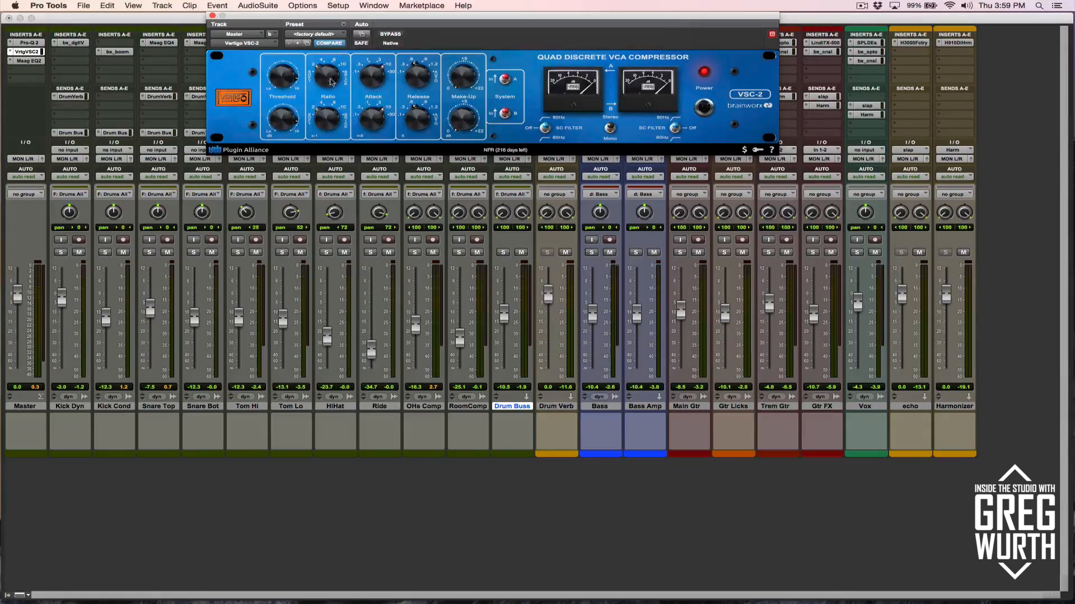
left_click(213, 17)
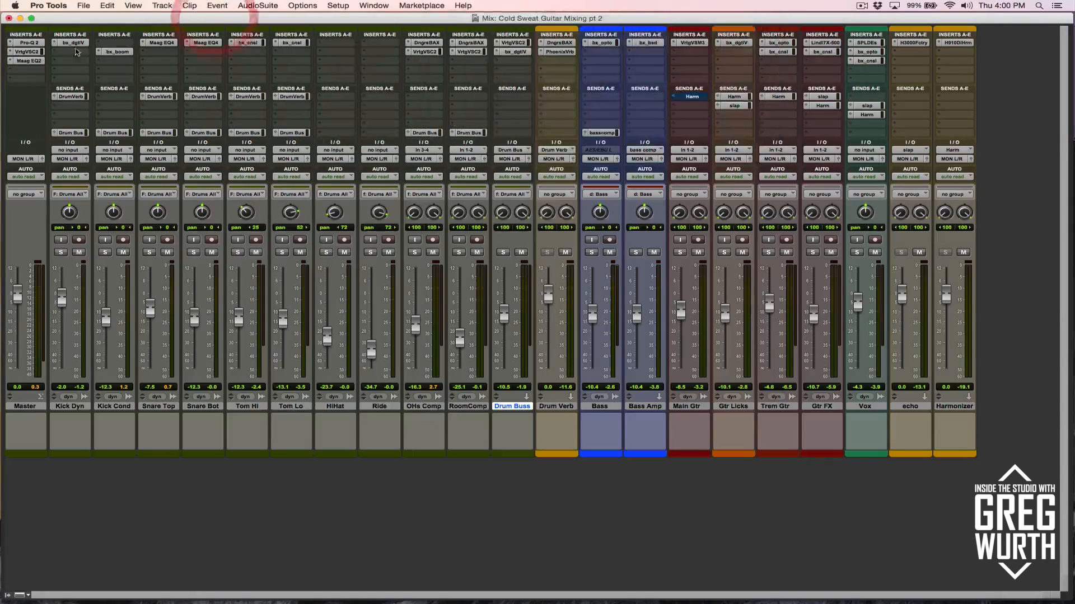
left_click(32, 61)
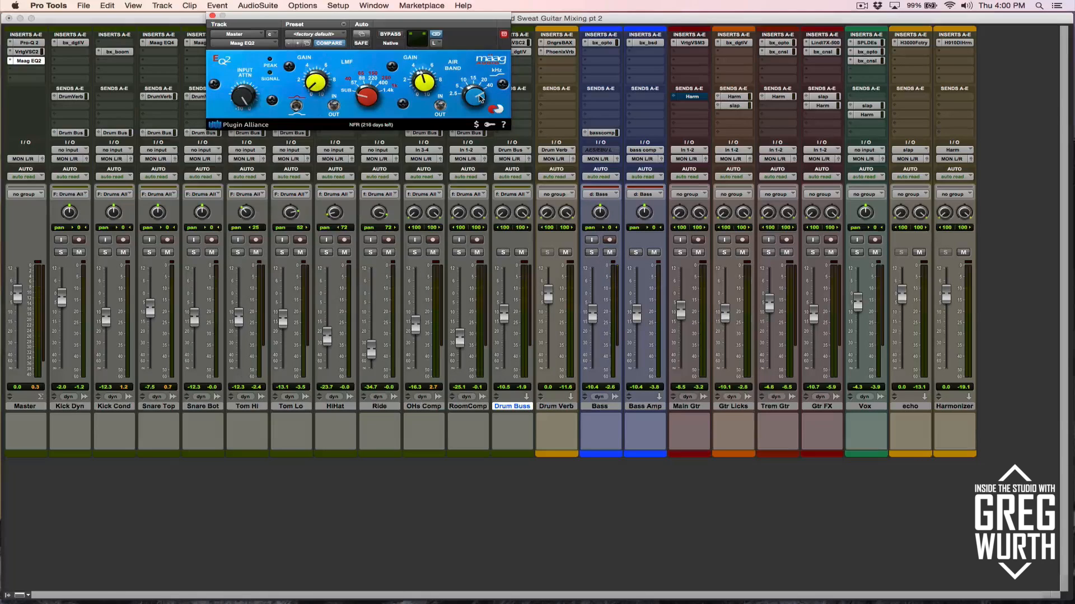
left_click_drag(480, 98, 490, 91)
left_click(212, 15)
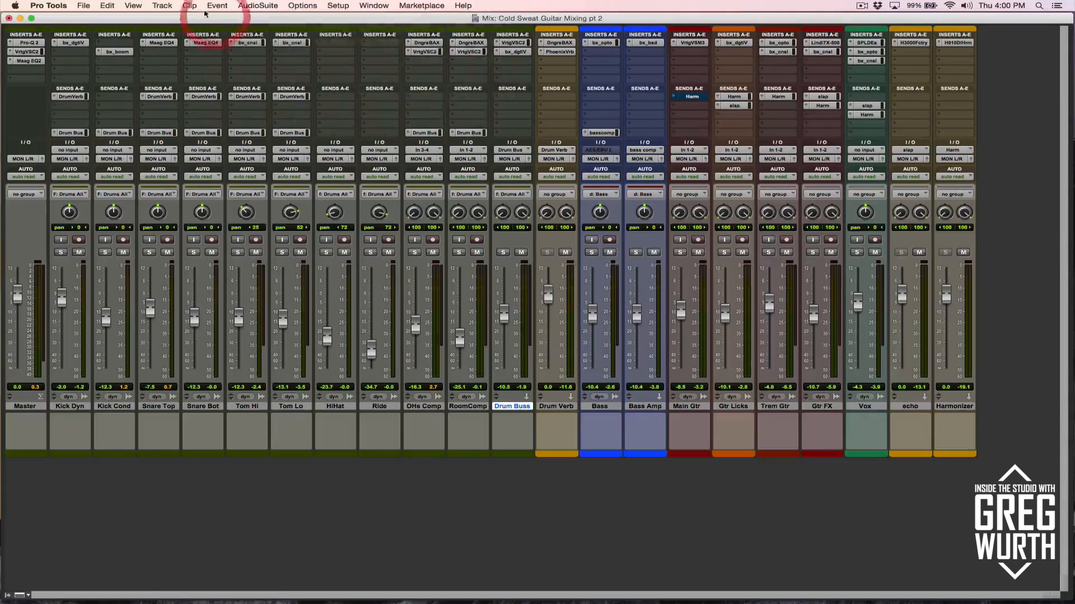
Bypass the Maag EQ2, Vertigo VSC-2 and Pro-Q 2 inserts on the Master track.
left_click(29, 61, "super")
left_click(26, 52, "super")
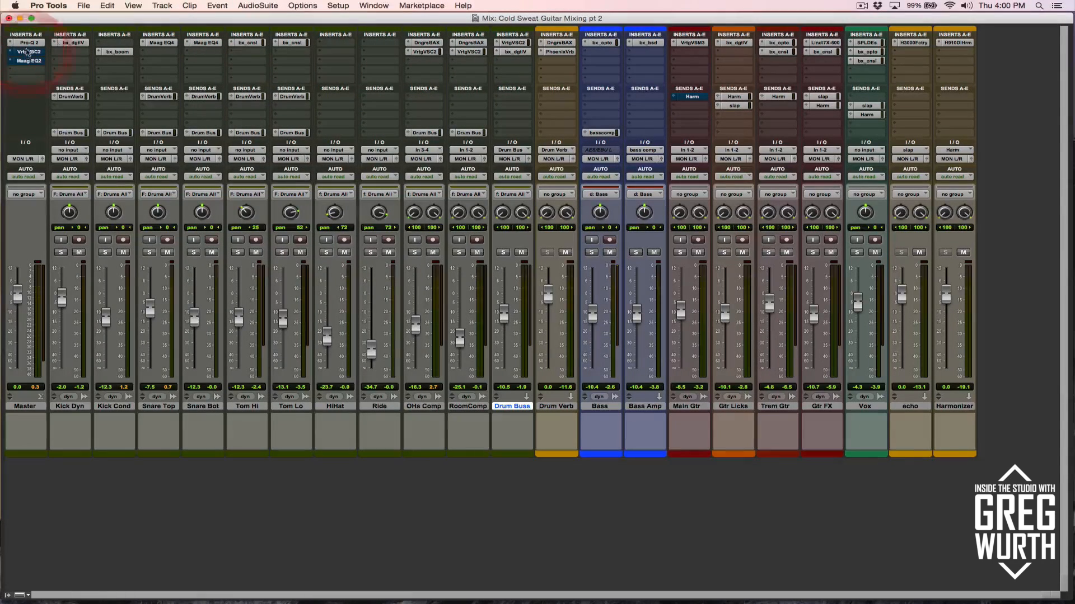
left_click(30, 44, "super")
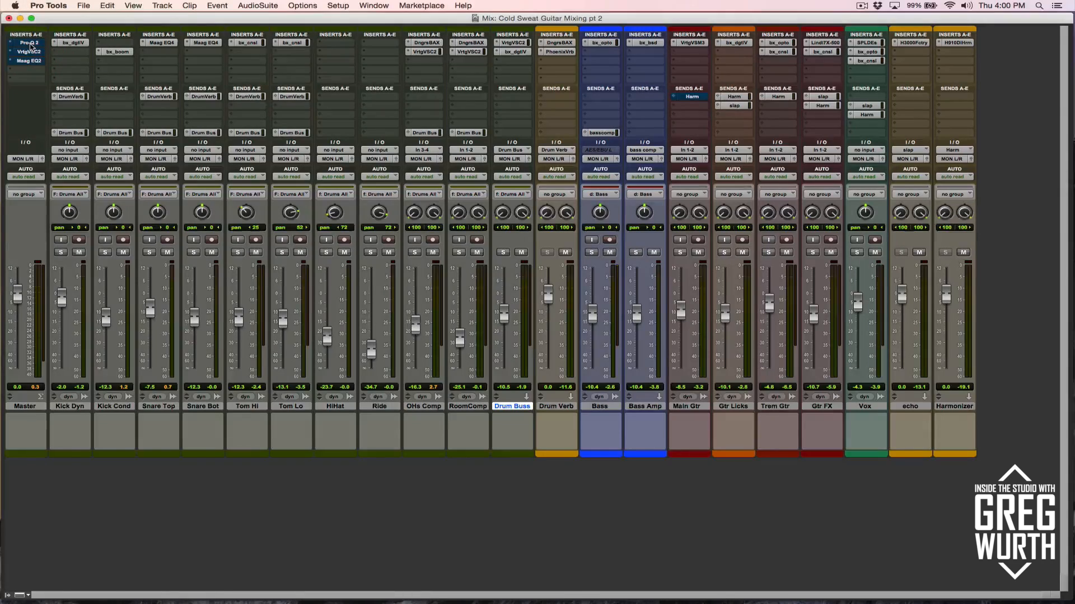
Select the first chorus in the Edit window, from about bar 68 to bar 101, and play it with the Mix window shown.
key("super+equal")
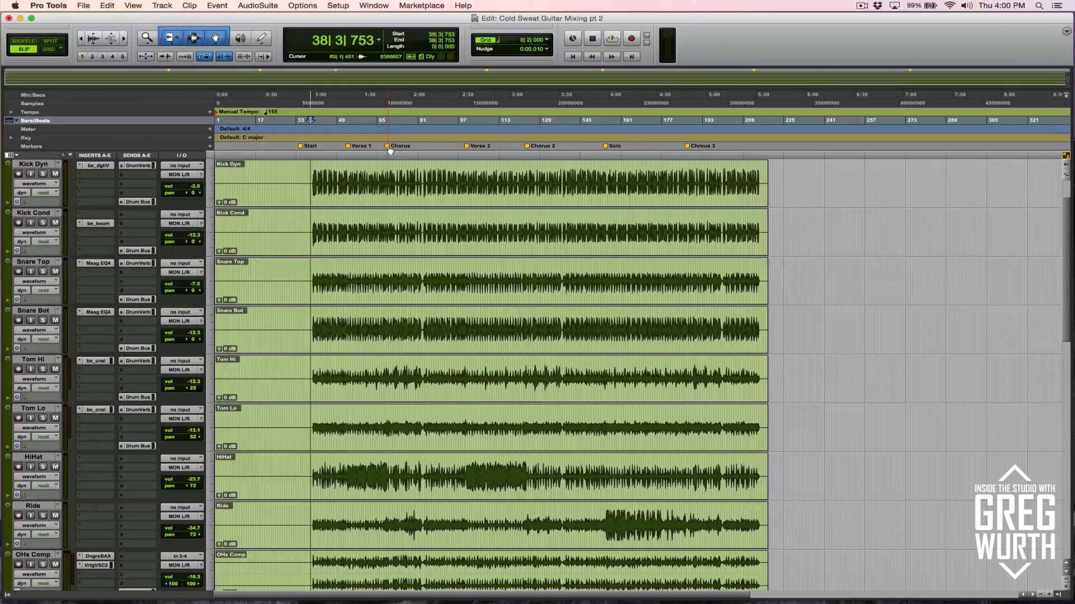
left_click_drag(390, 150, 470, 170)
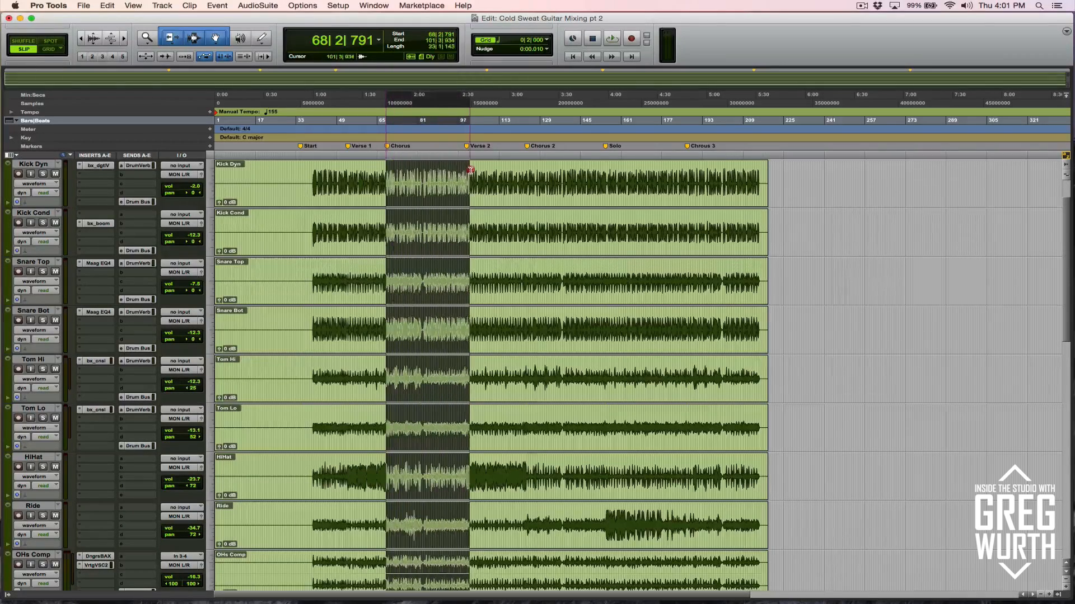
key("super+equal")
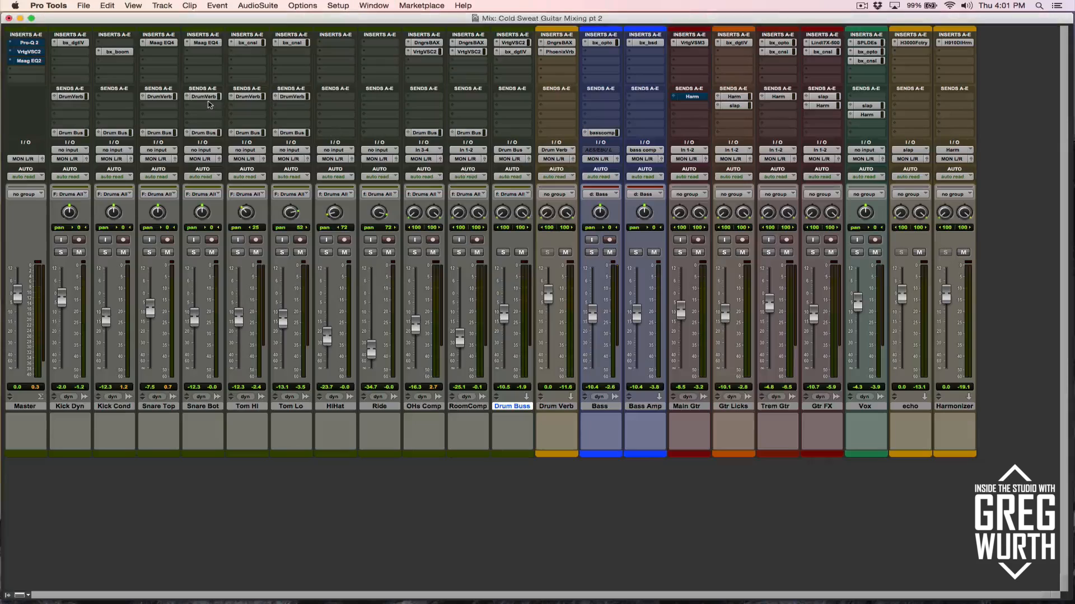
key("space")
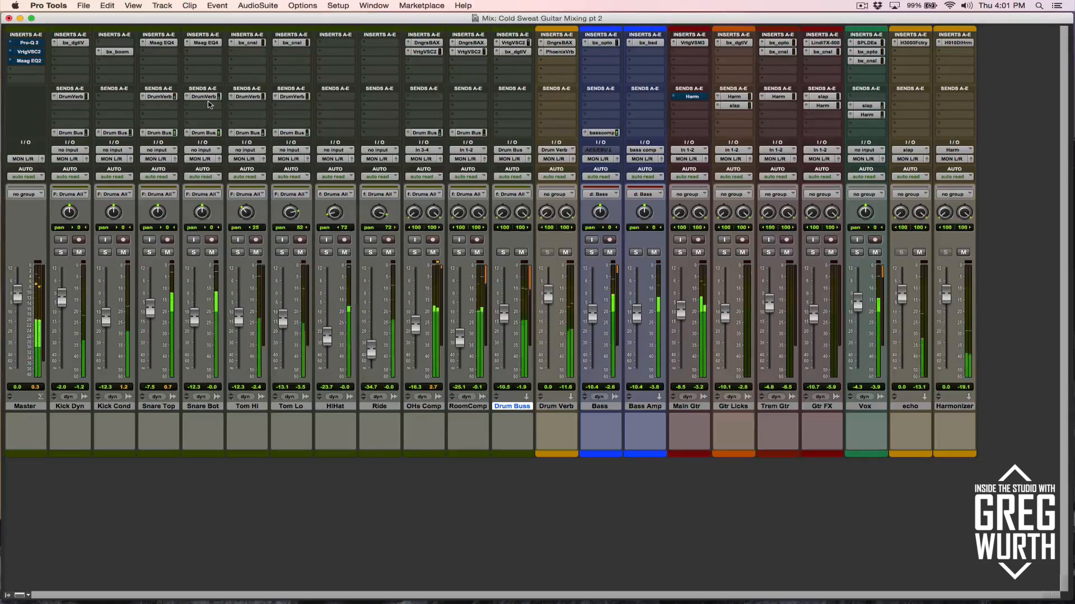
Compare the full mix with the Master track's Pro-Q 2 active and bypassed, leaving it active and stopping playback.
left_click(33, 44)
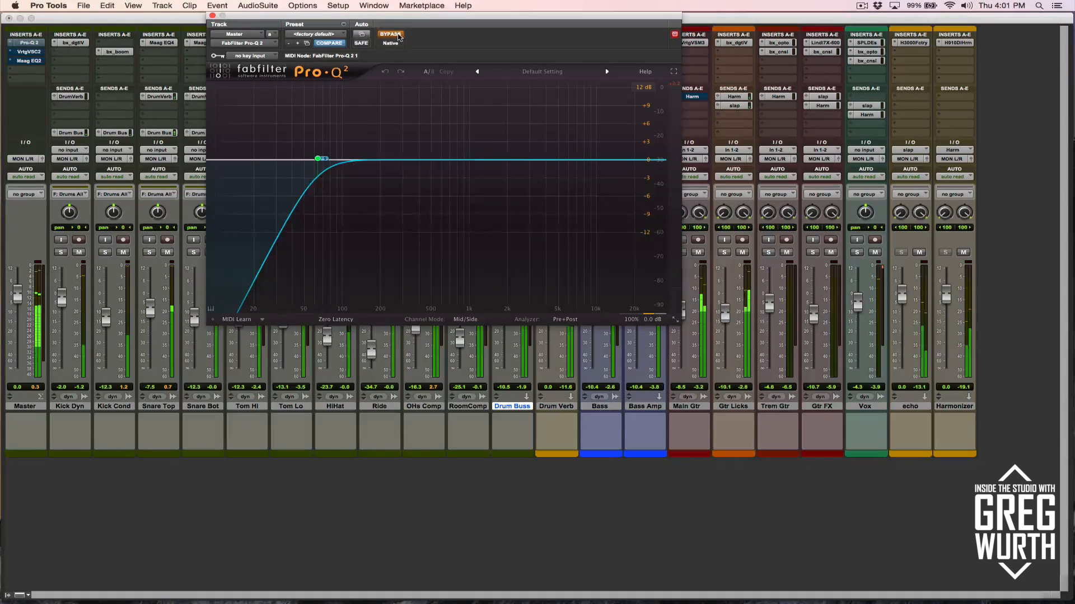
left_click(399, 35)
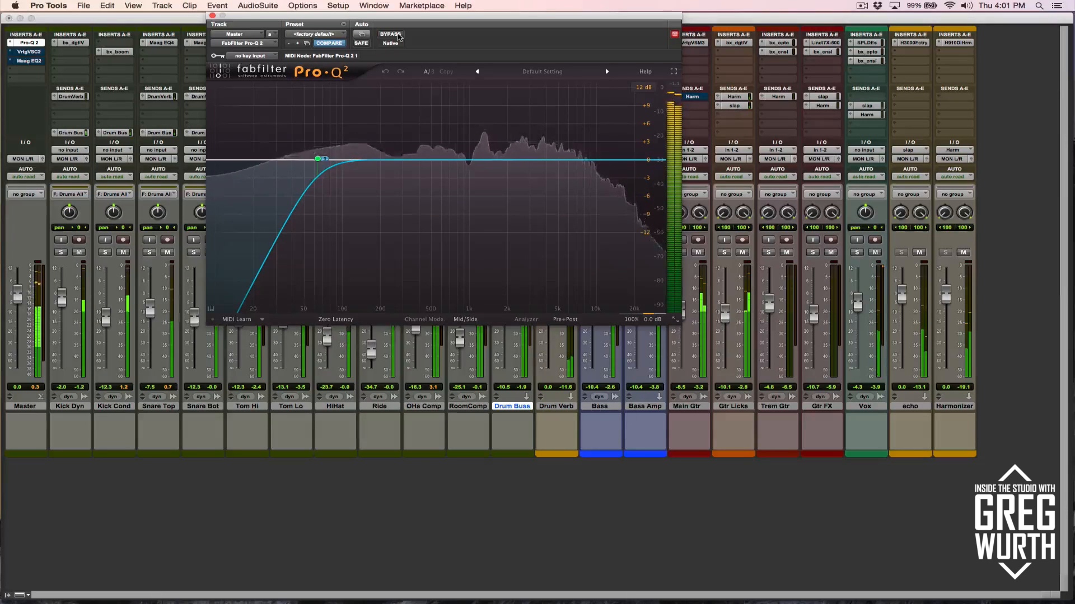
left_click(398, 37)
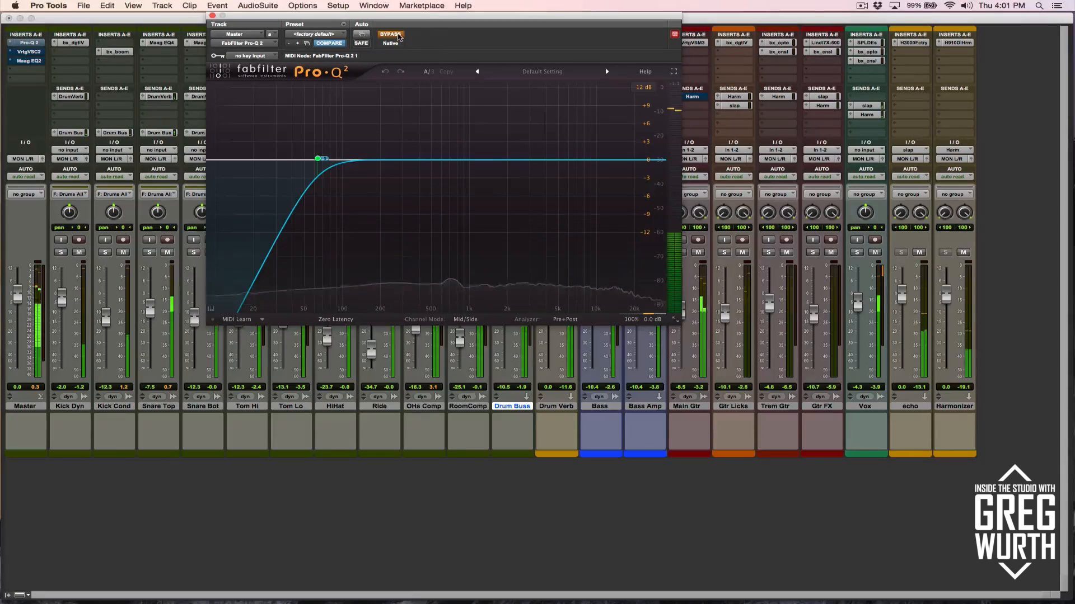
left_click(397, 37)
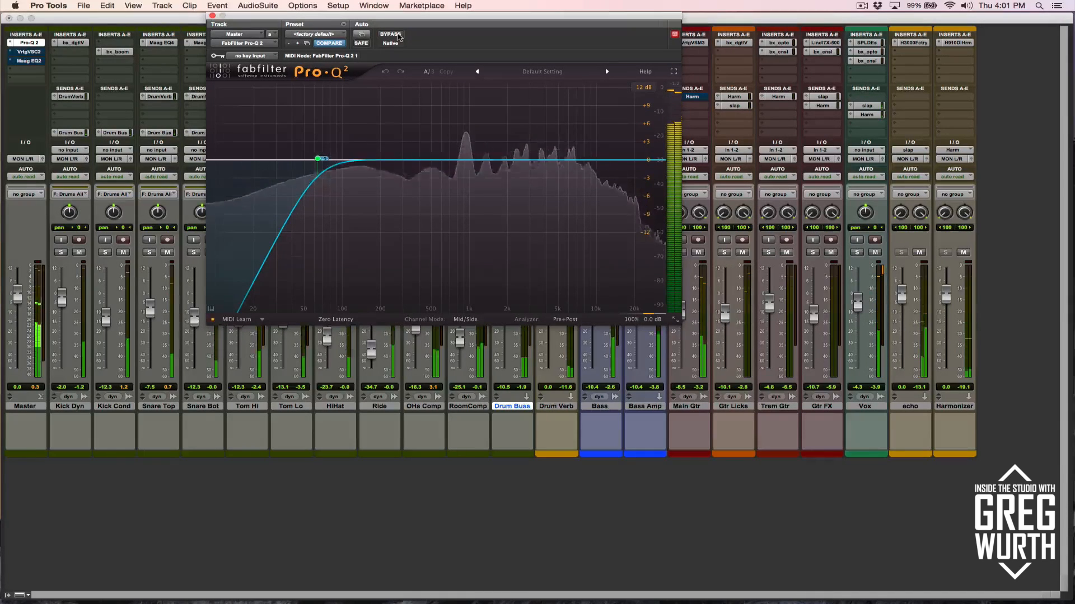
key("space")
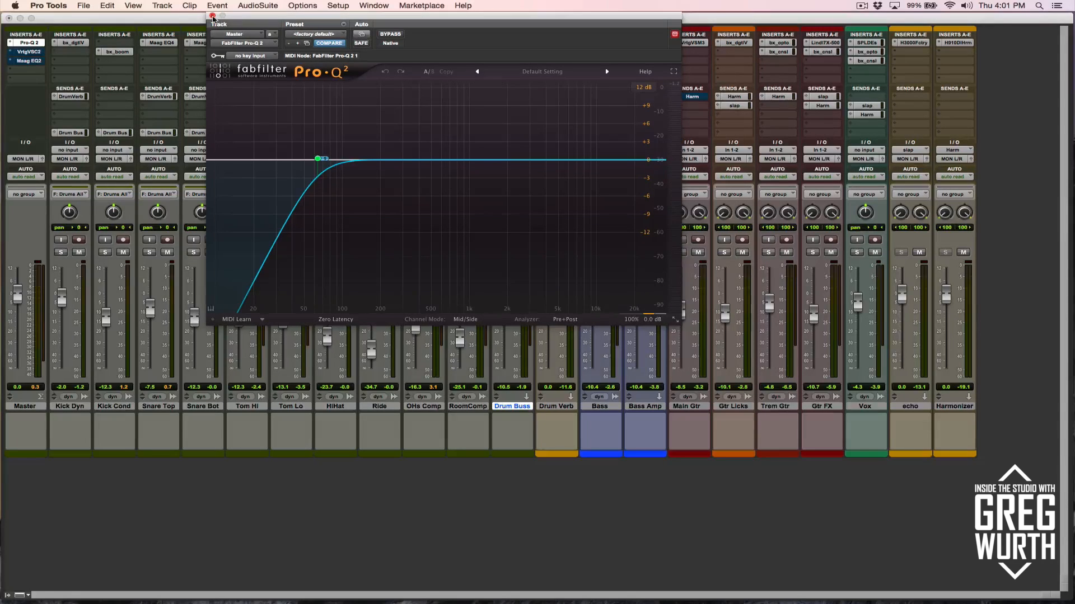
left_click(213, 17)
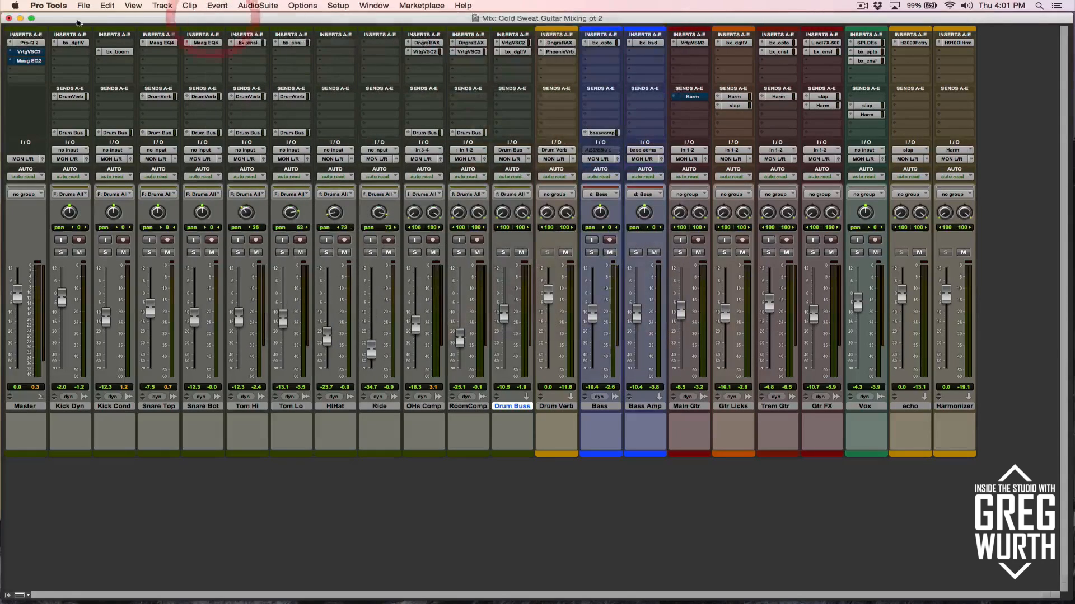
Play the chorus and compare the mix with the Master track's Vertigo VSC-2 compressor active and bypassed, leaving it active.
left_click(29, 52)
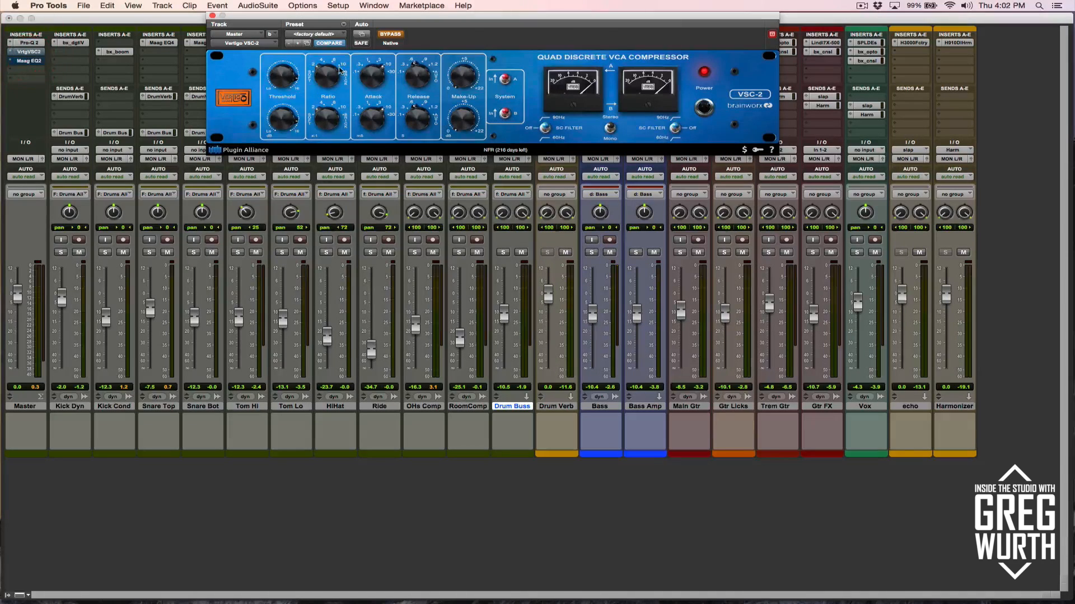
left_click_drag(482, 20, 445, 20)
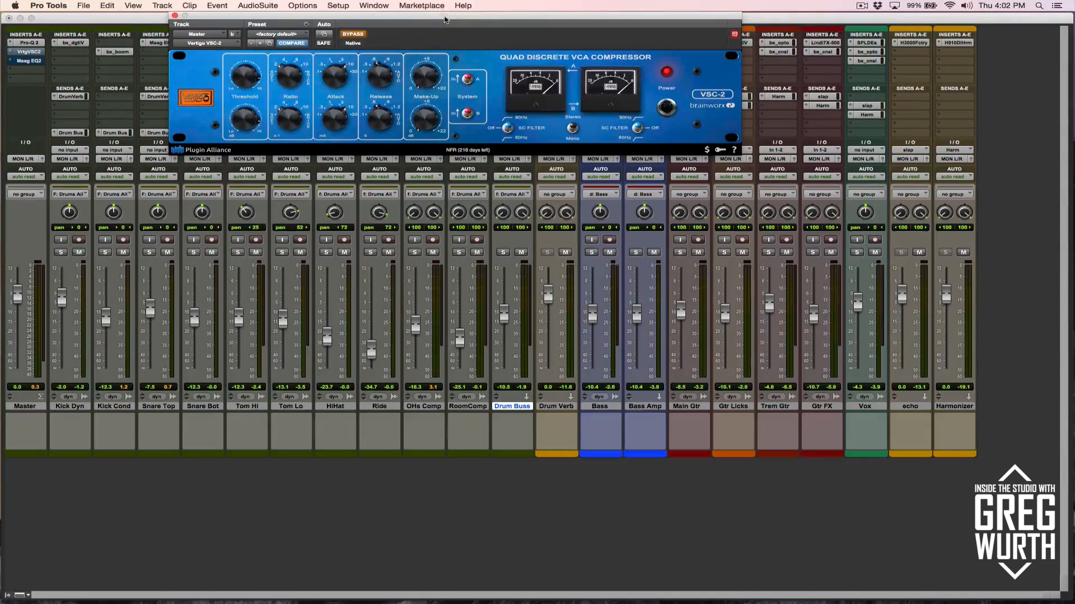
key("space")
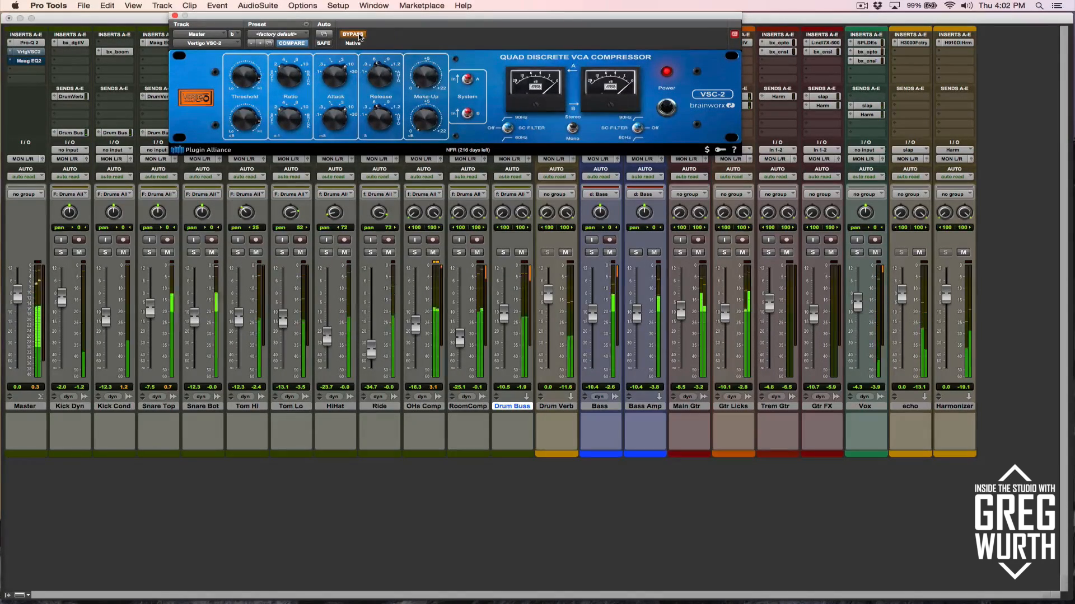
left_click(360, 37)
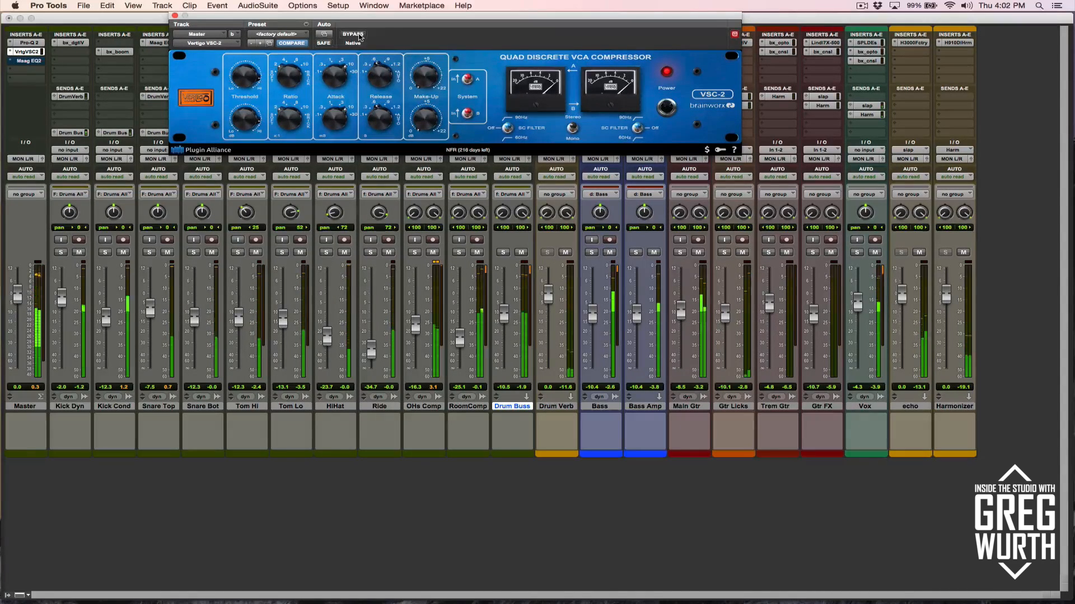
left_click(353, 34)
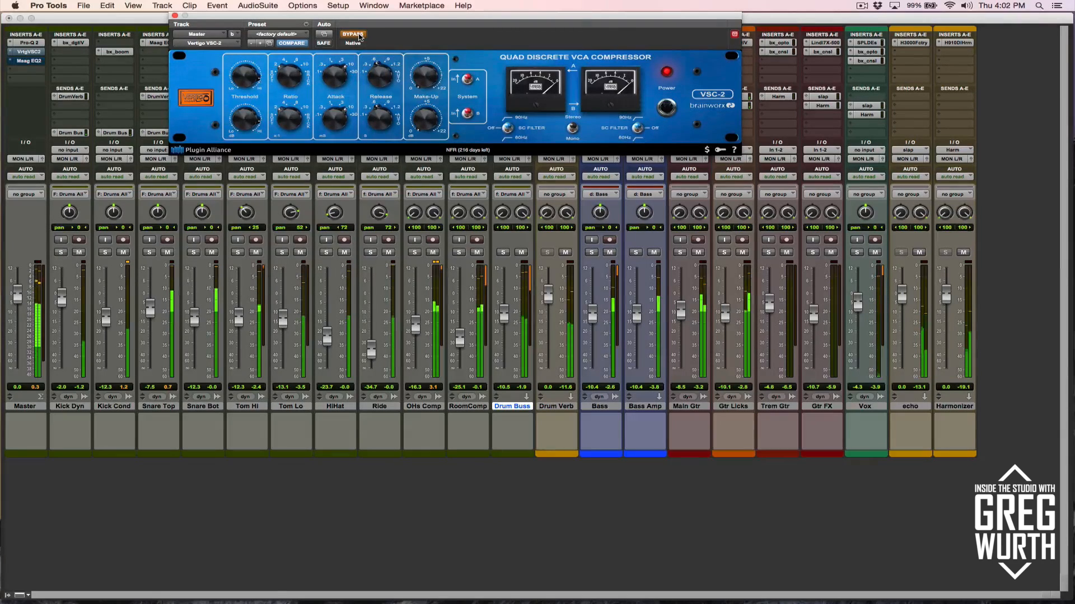
left_click(359, 35)
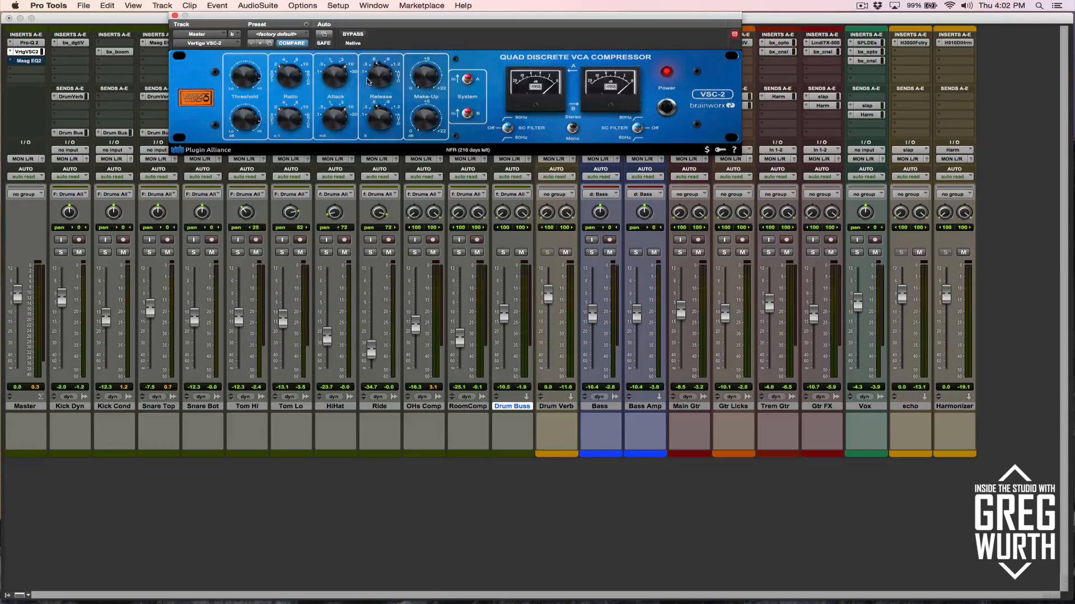
Play the chorus and compare the mix with the Master track's Maag EQ2 active and bypassed, leave it active, and show the Edit window.
left_click(25, 66)
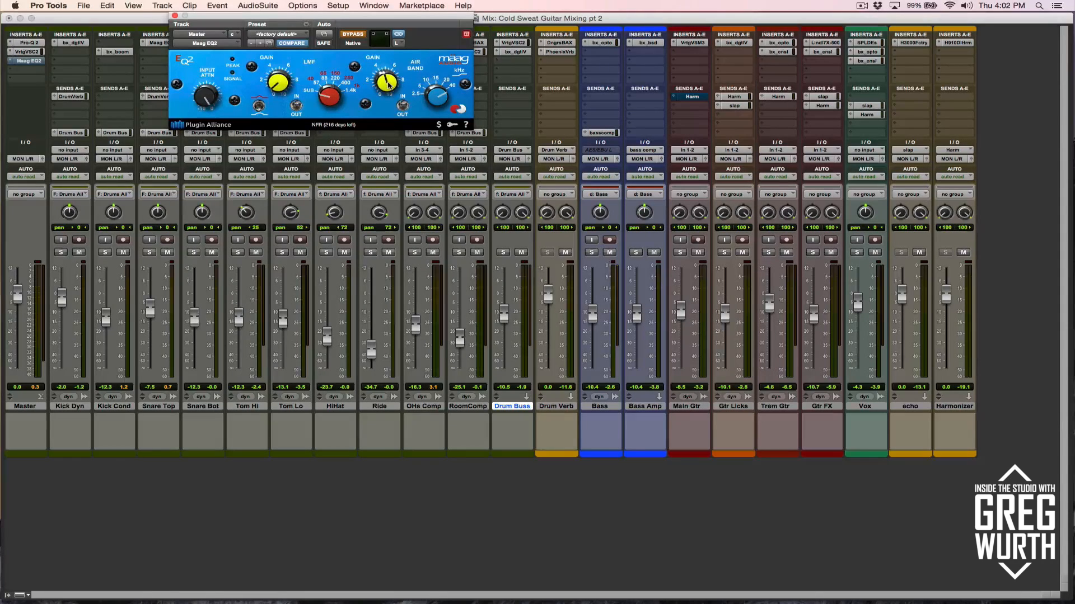
key("space")
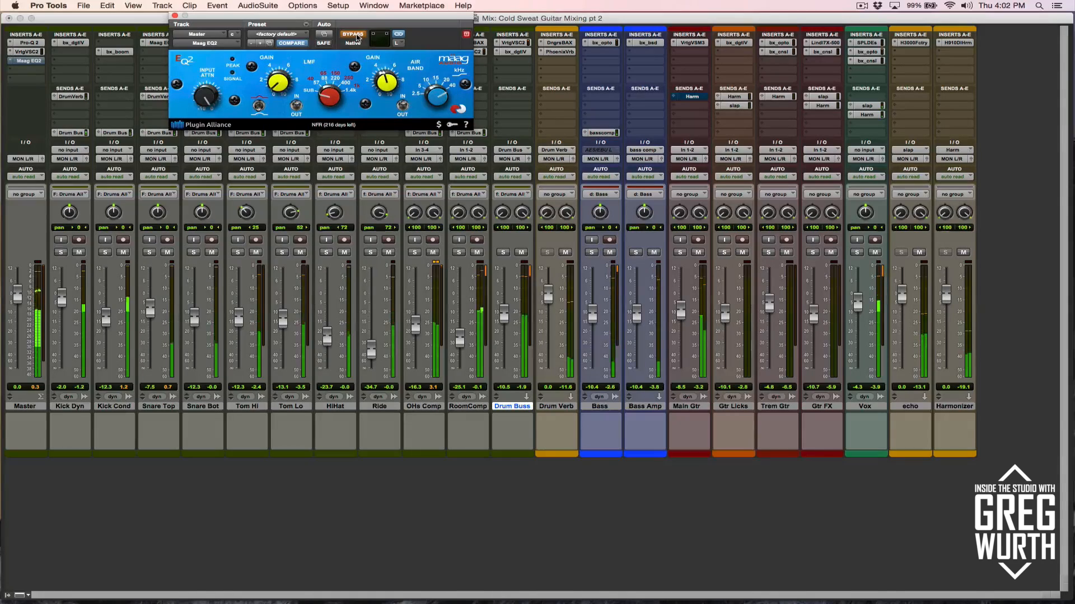
left_click(354, 35)
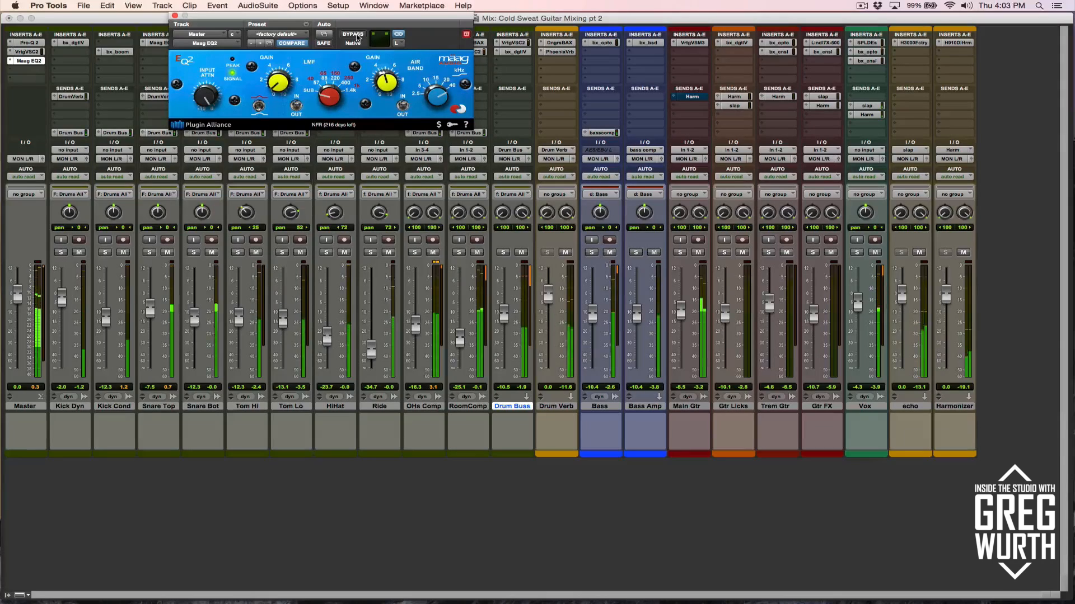
left_click(354, 35)
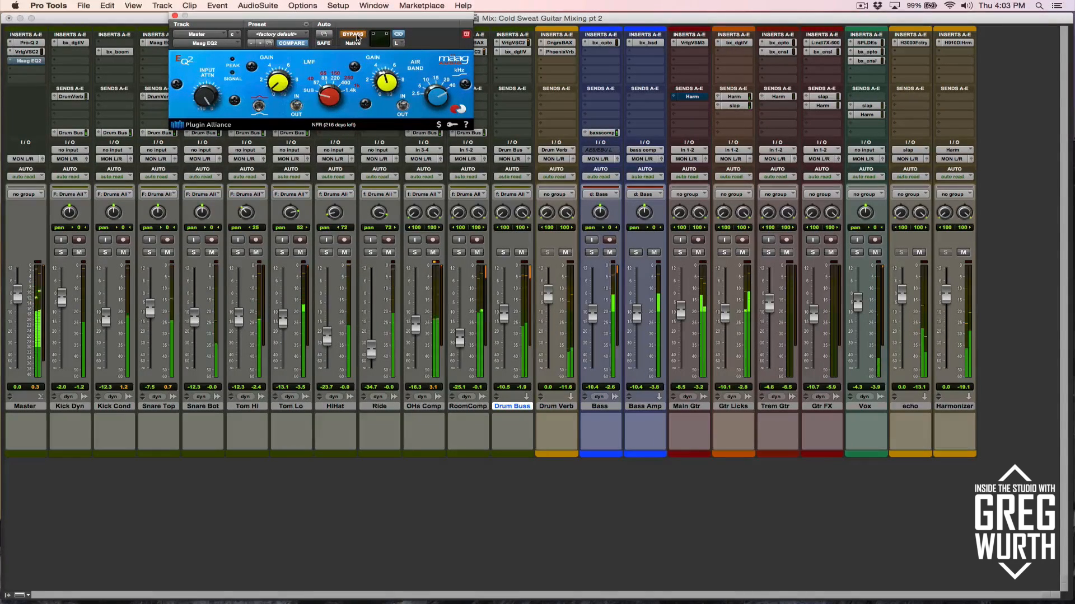
left_click(356, 36)
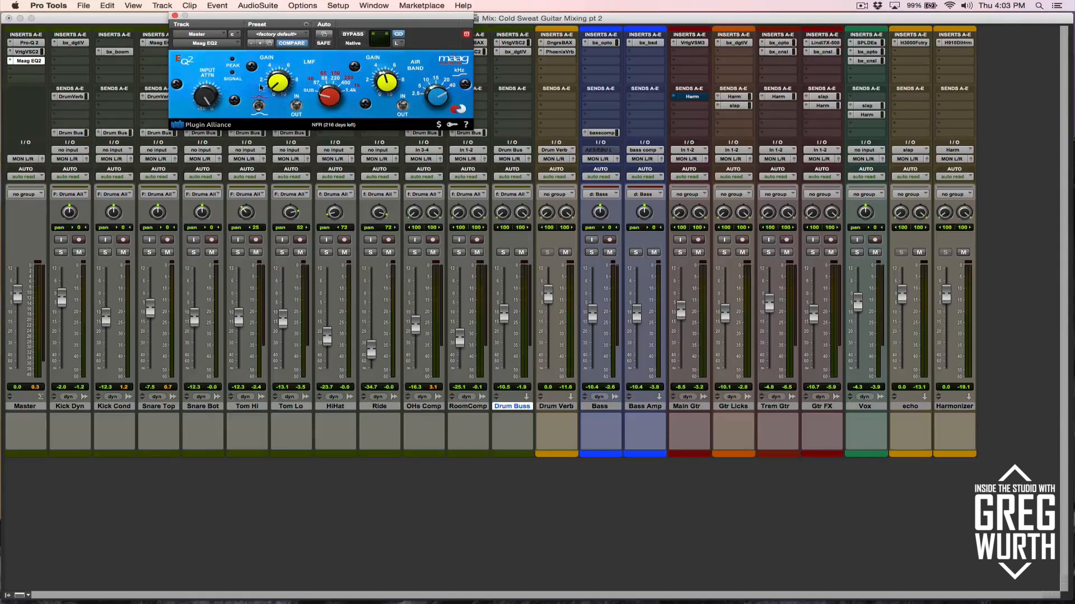
left_click(175, 16)
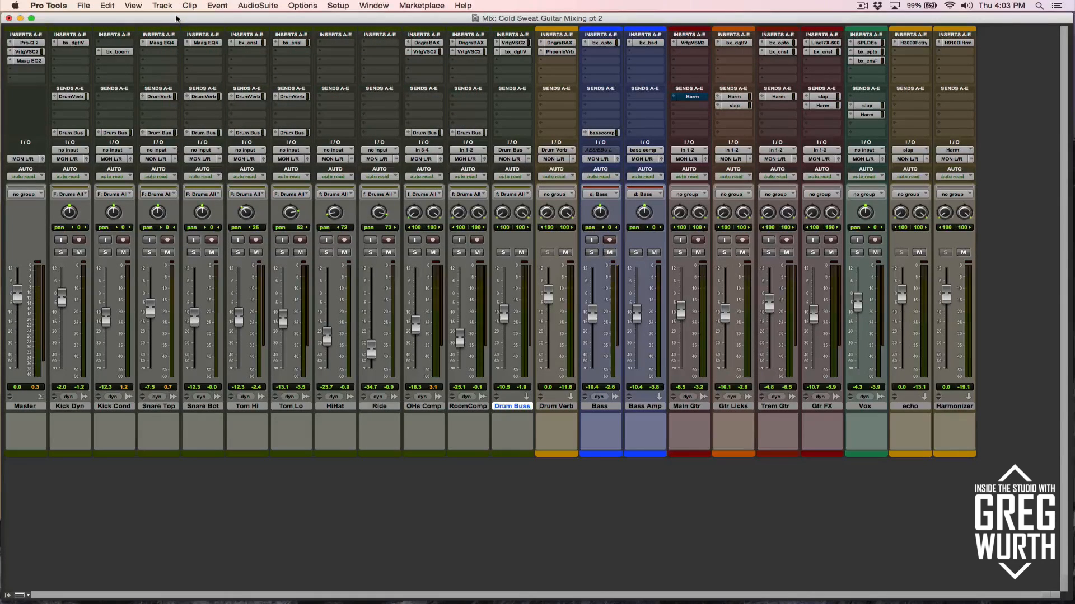
key("super+equal")
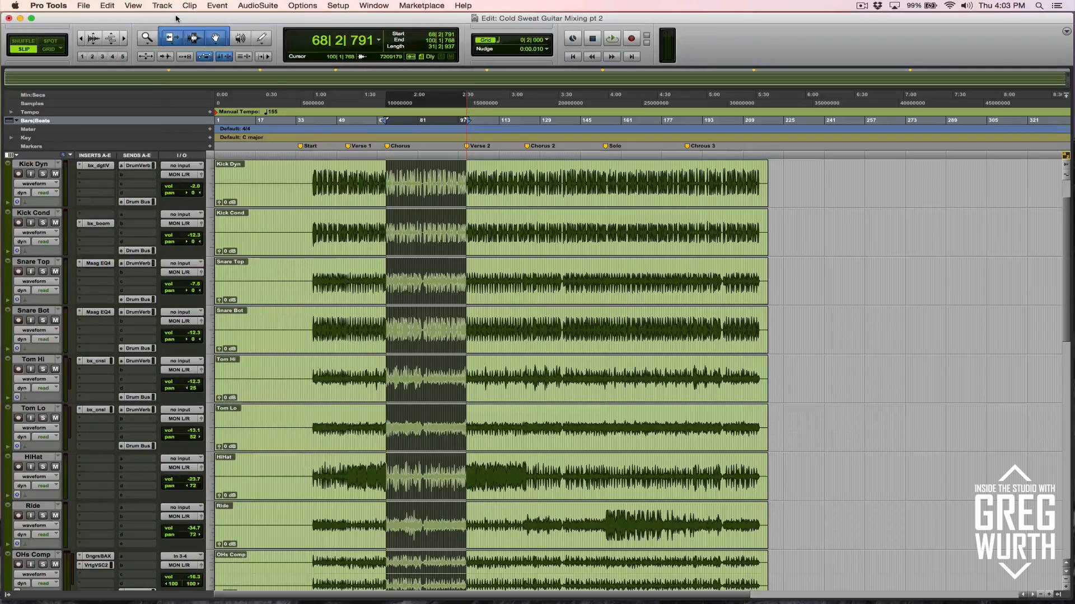